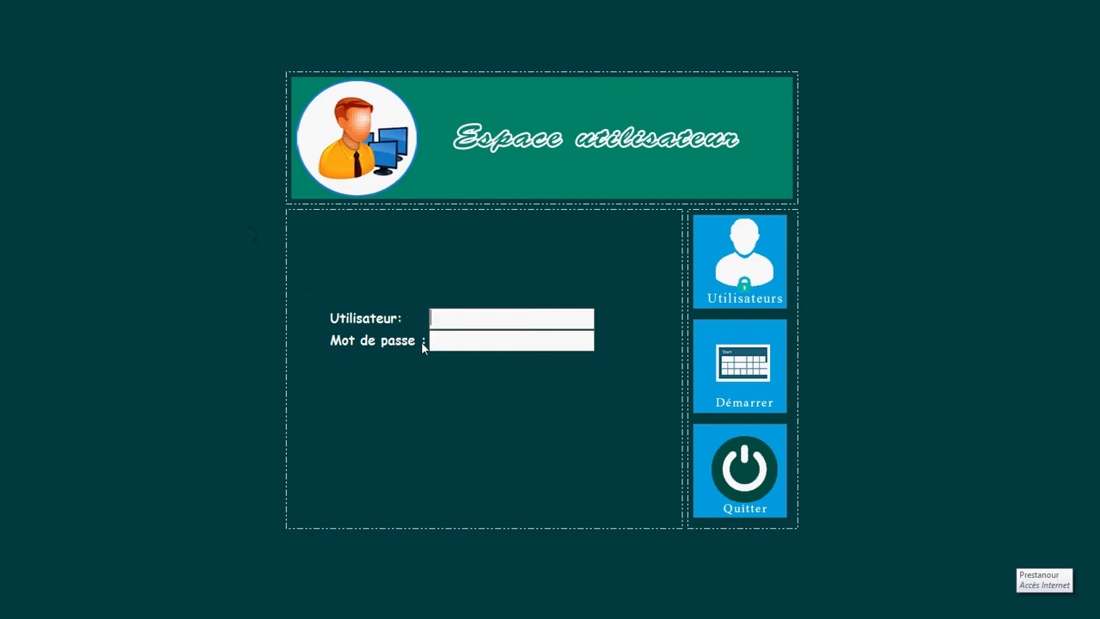
Step: Enter the ADMIN user name and its password in the login form
type("A")
type("D")
type("MIN")
type("***")
Step: Start a new user with a name and password, and make it a Limité account
left_click(746, 275)
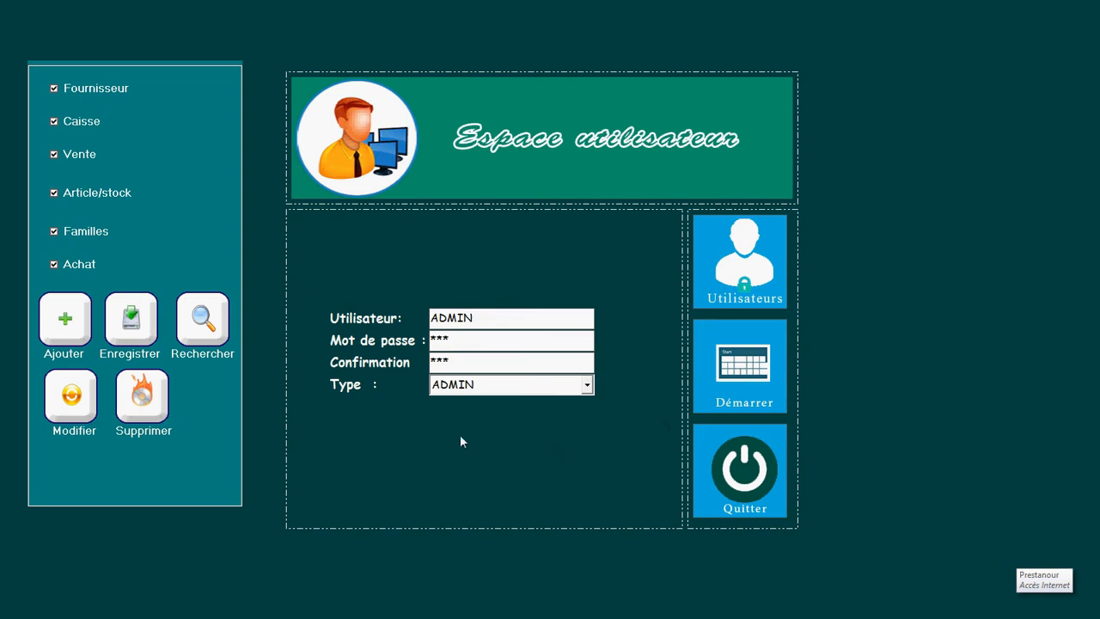
left_click(69, 331)
type("ALI")
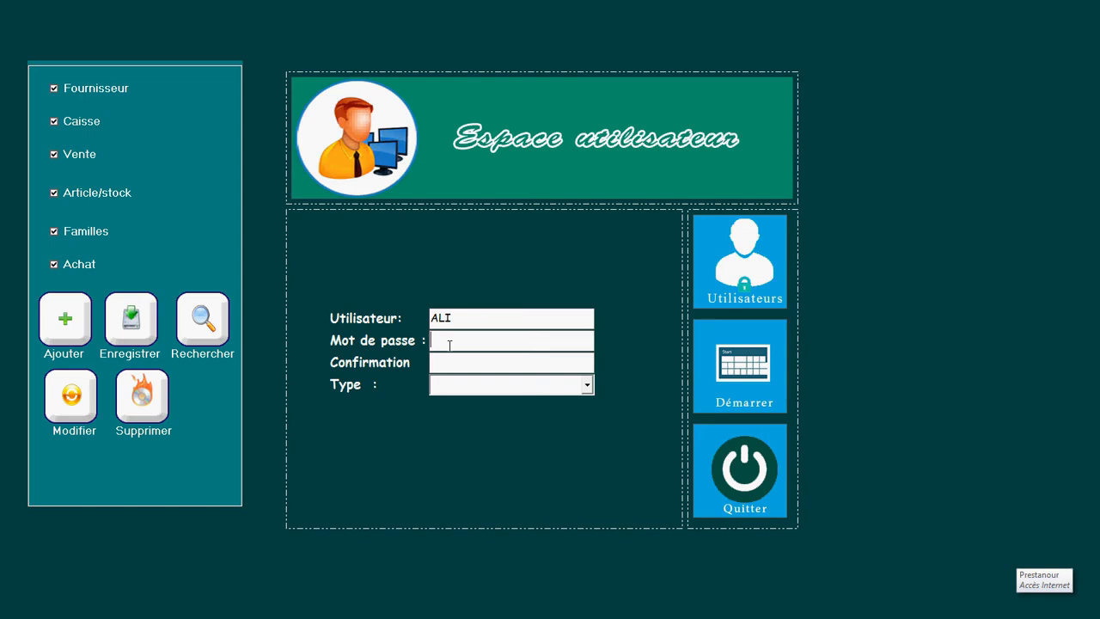
type("********")
left_click(588, 386)
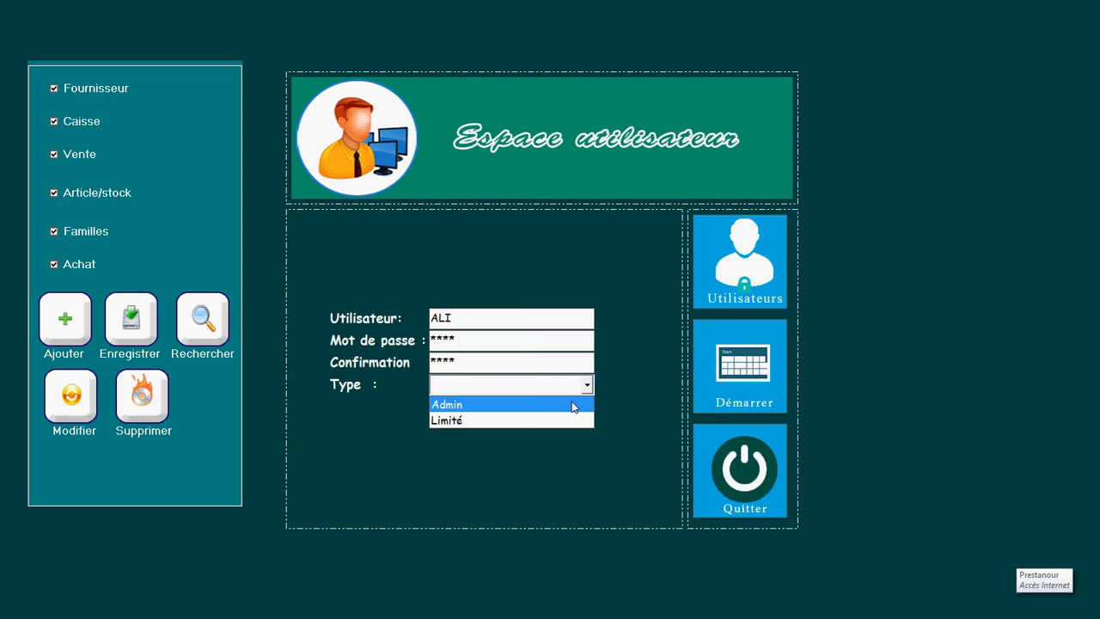
left_click(558, 421)
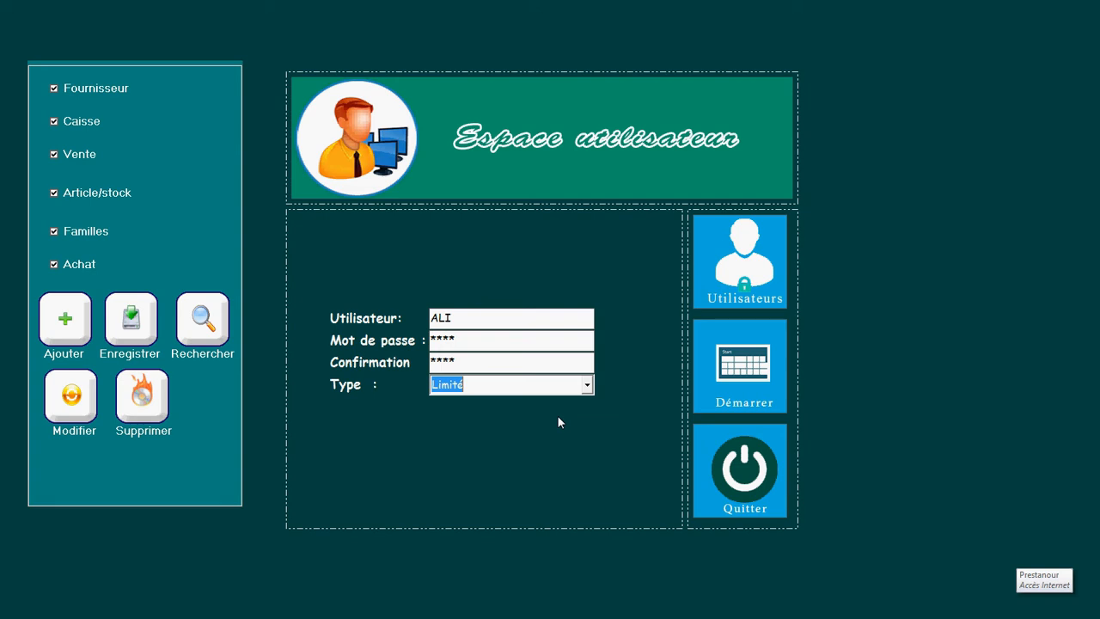
Step: Remove the user's Fournisseur, Caisse and Vente access and save the account
left_click(52, 89)
left_click(53, 122)
left_click(61, 156)
left_click(137, 319)
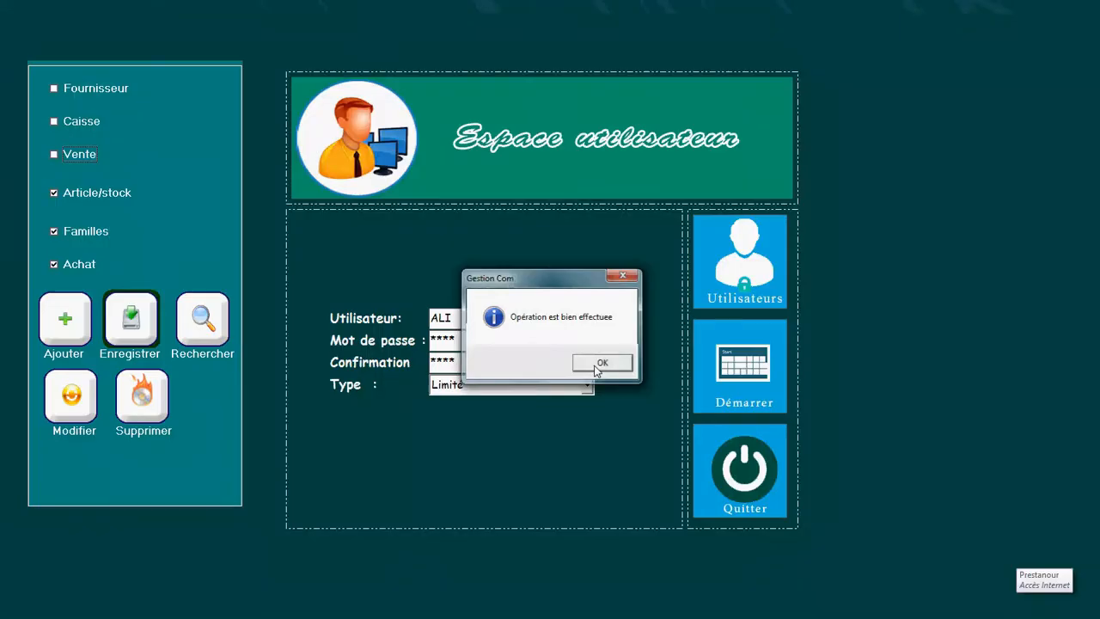
left_click(599, 363)
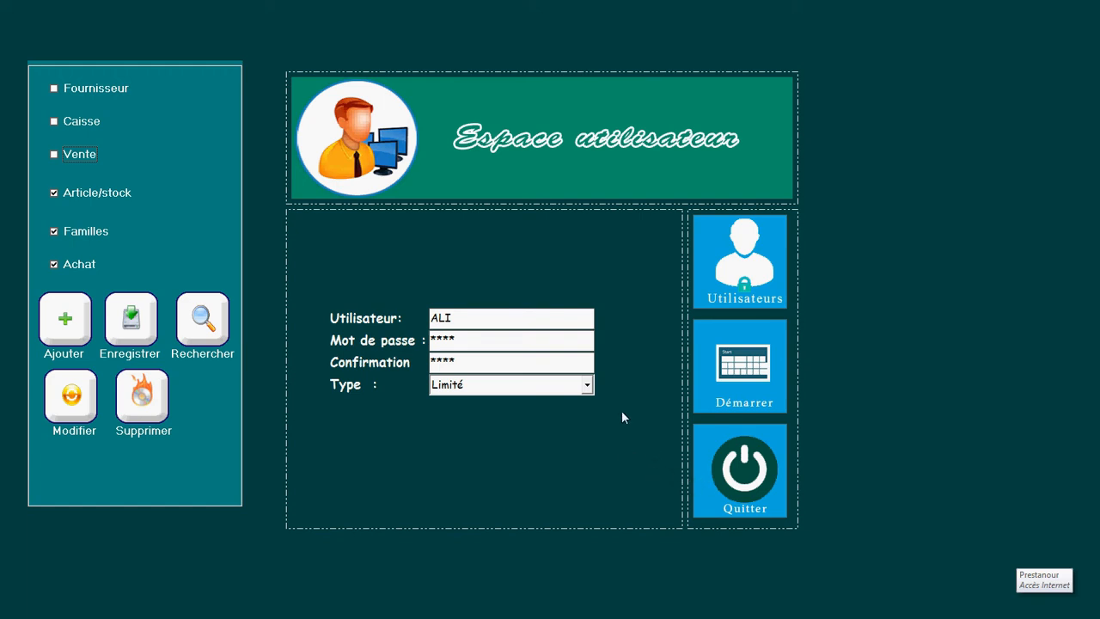
Step: Log in as ADMIN with its password to reach the Menu principal
left_click(76, 332)
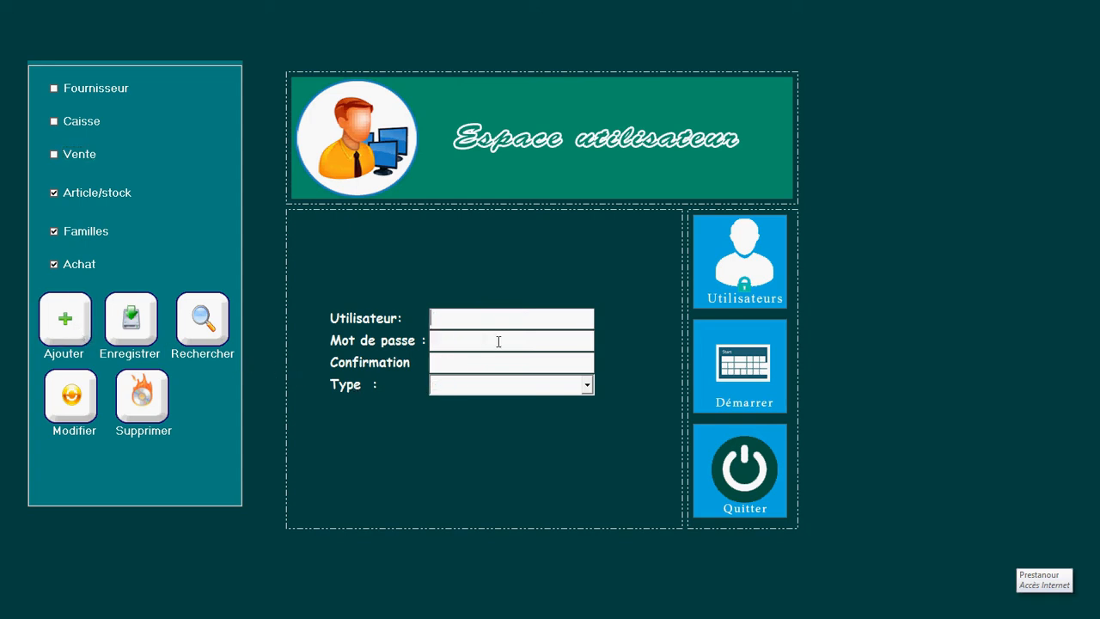
type("ADMIN")
left_click(498, 342)
type("***")
left_click(782, 367)
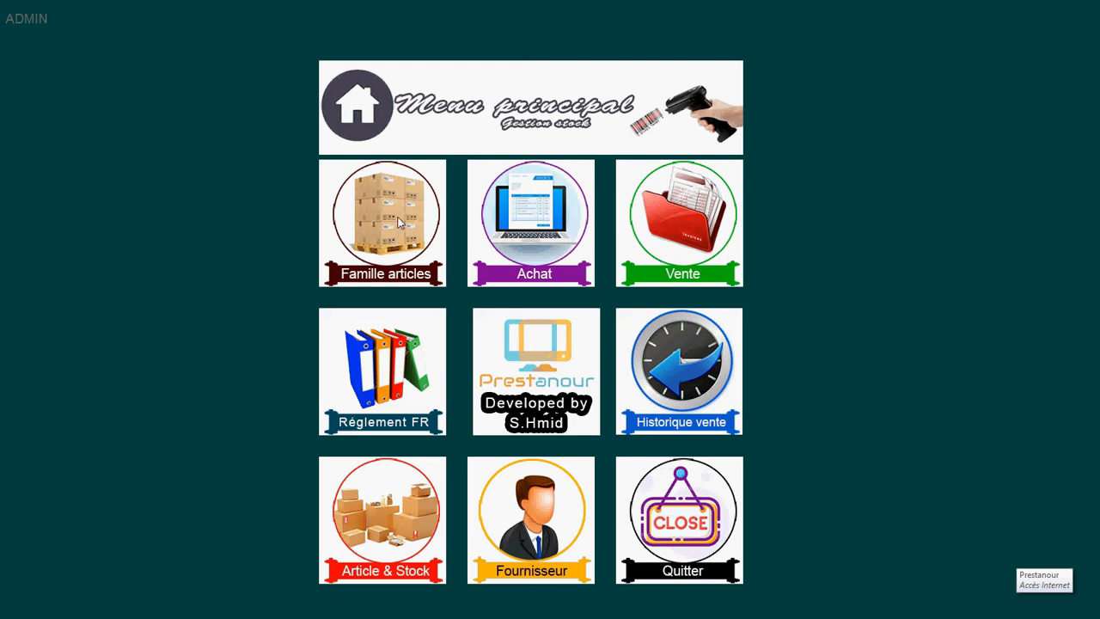
Step: Quit the running application and run the VB project again
left_click(667, 497)
left_click(538, 362)
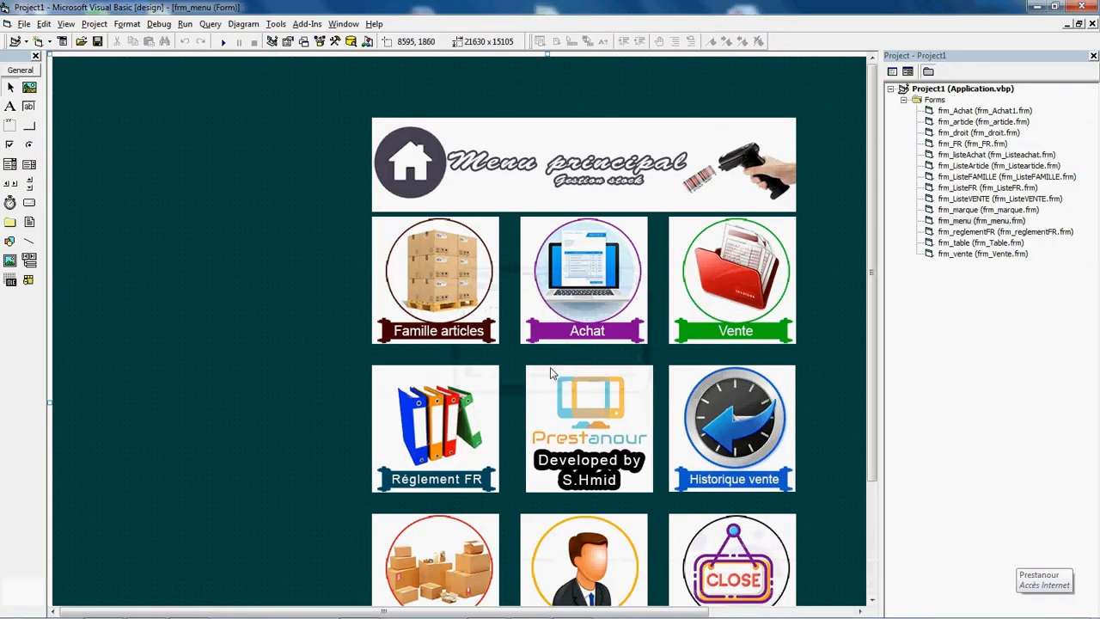
left_click(223, 42)
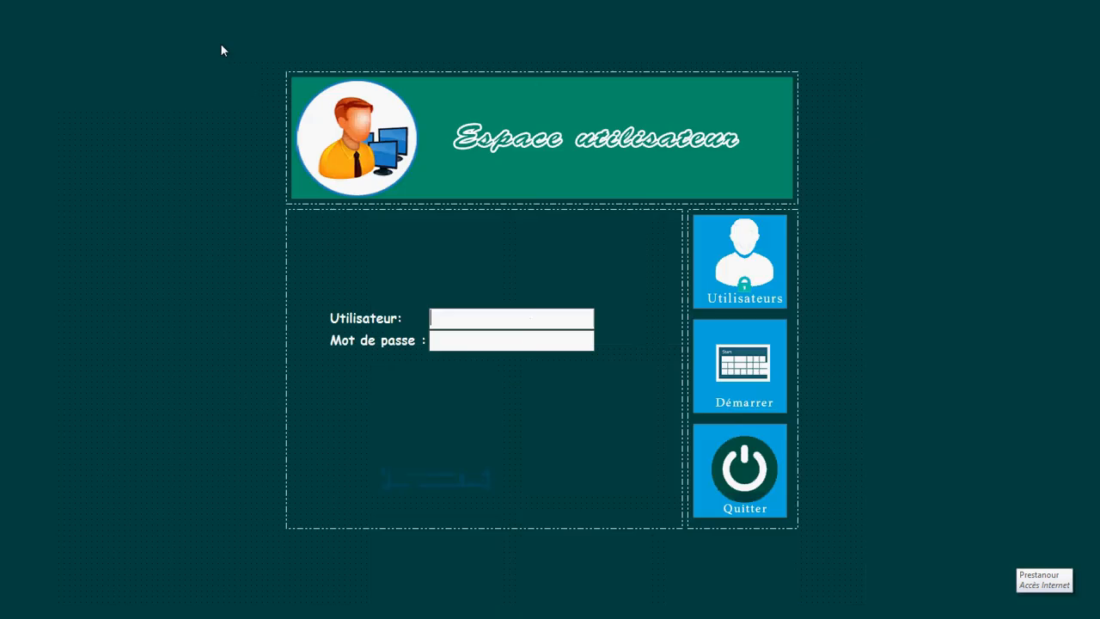
Step: Log in as ADMIN and open the Famille articles list
type("ADMIN")
key("Tab")
type("***")
key("Return")
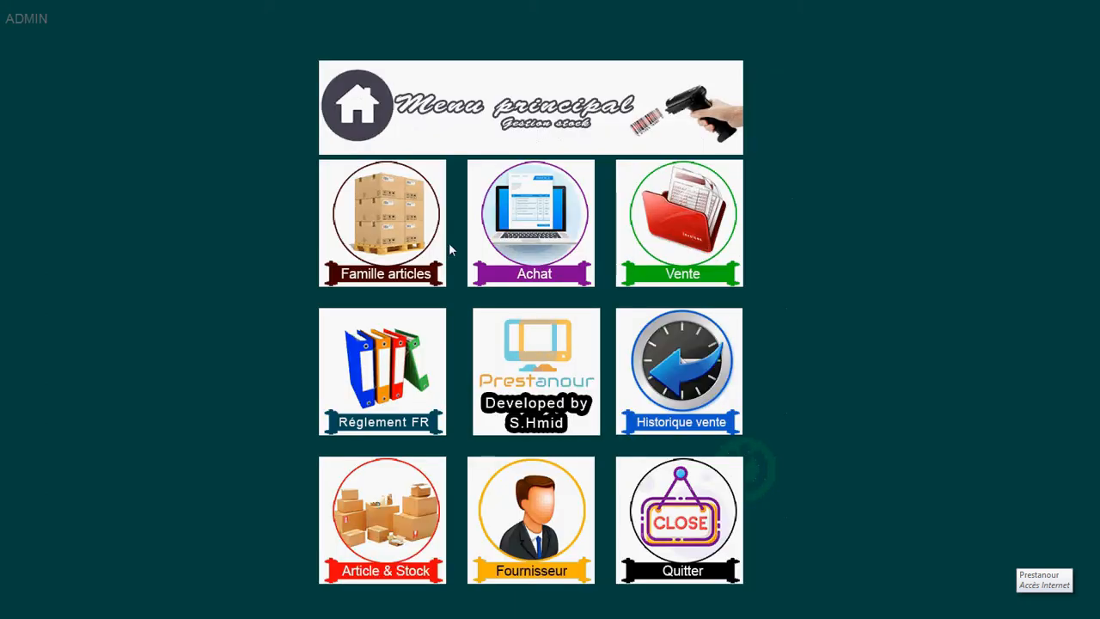
left_click(363, 207)
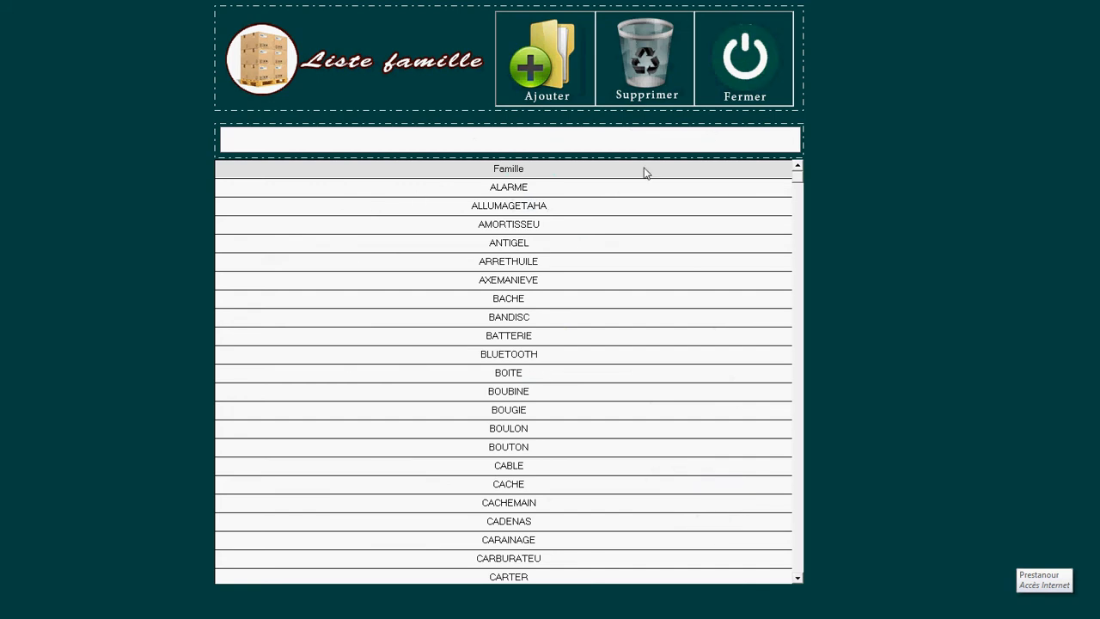
Step: Close the family list and reopen it
left_click(747, 79)
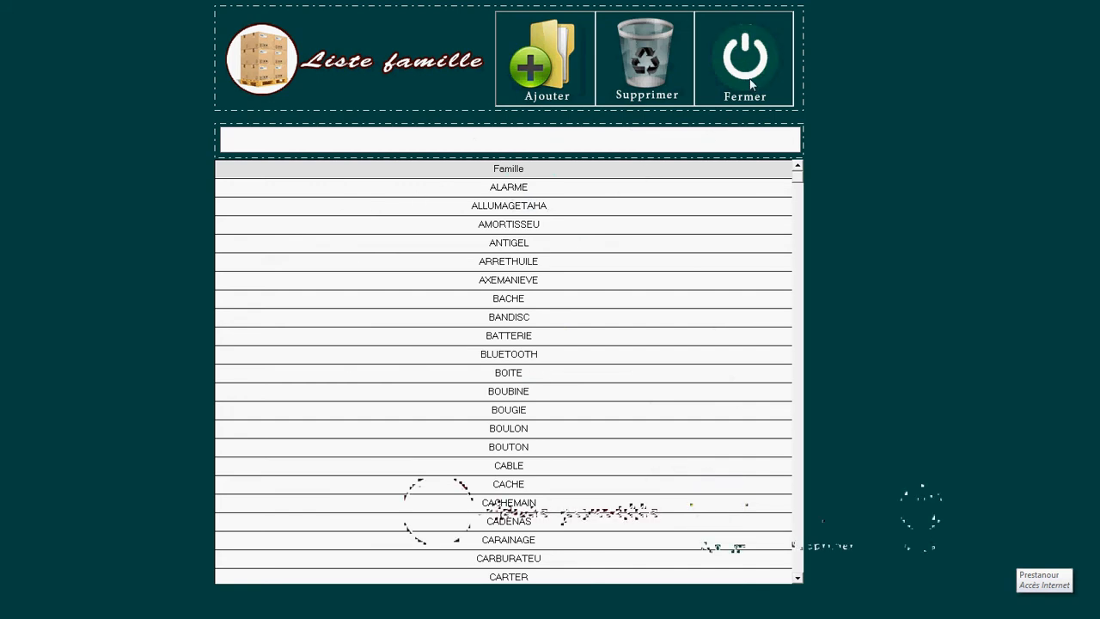
left_click(538, 364)
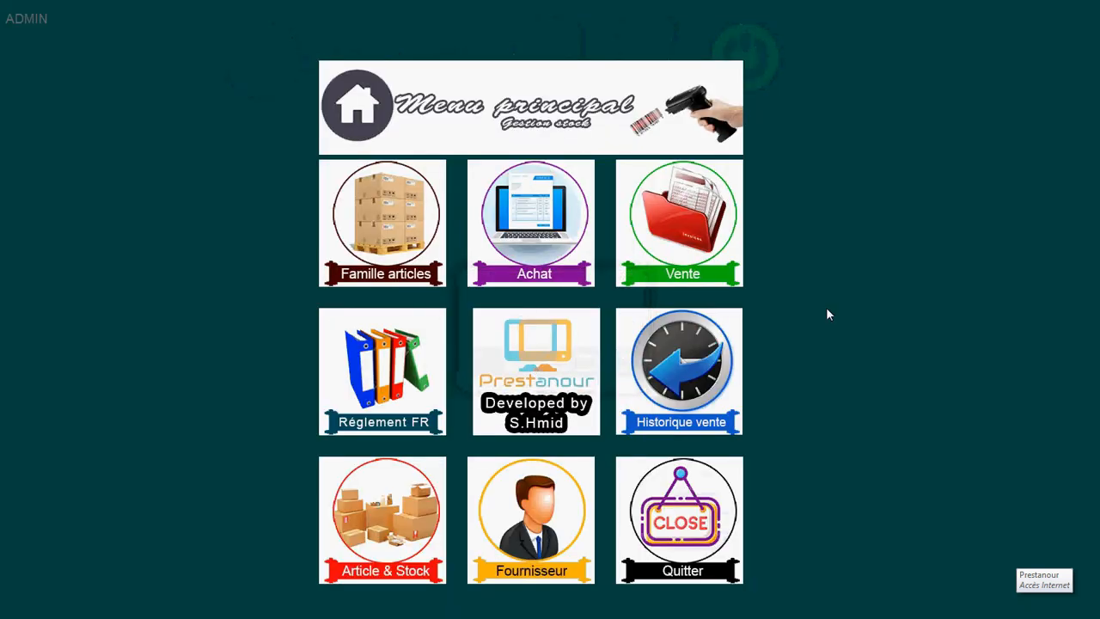
left_click(380, 197)
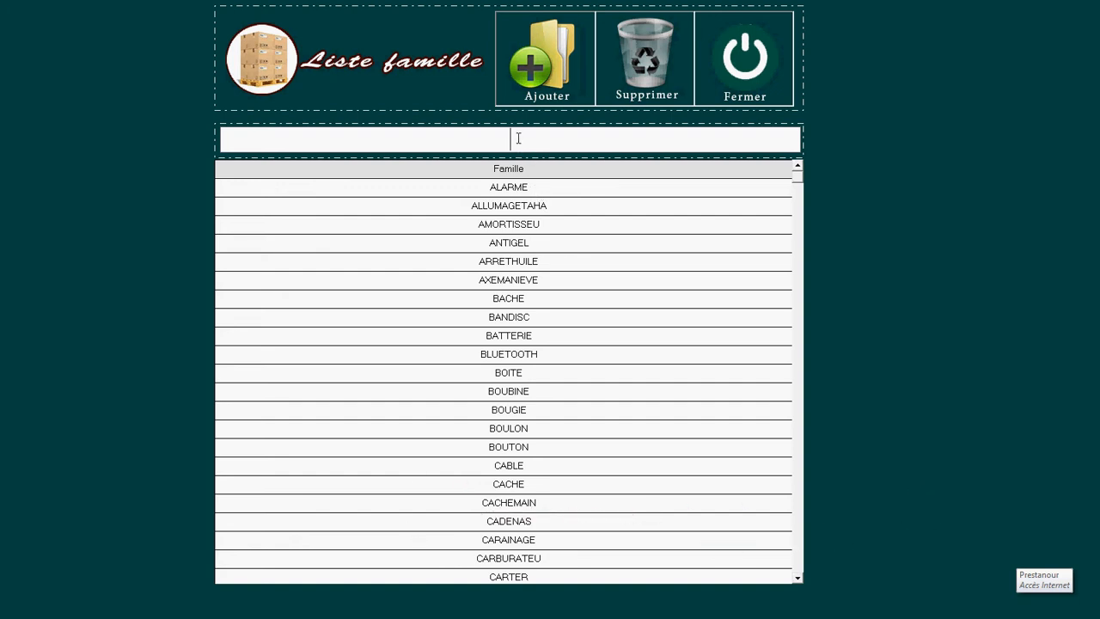
Step: Filter on 'BO', attempt to delete BOITE, accept the in-use refusal, then clear the filter
type("B")
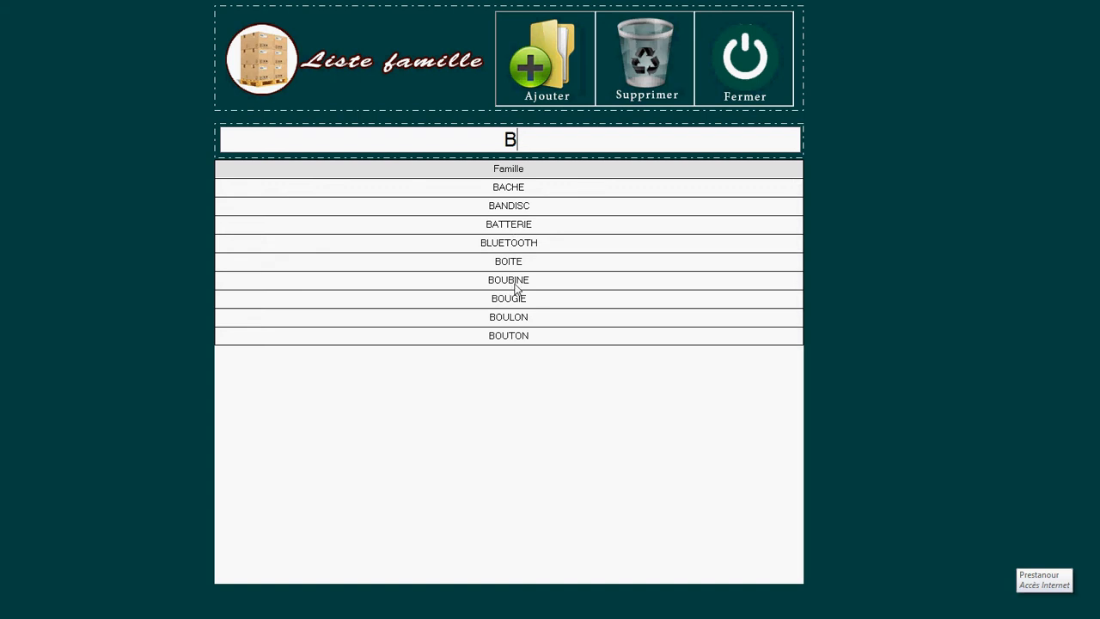
type("O")
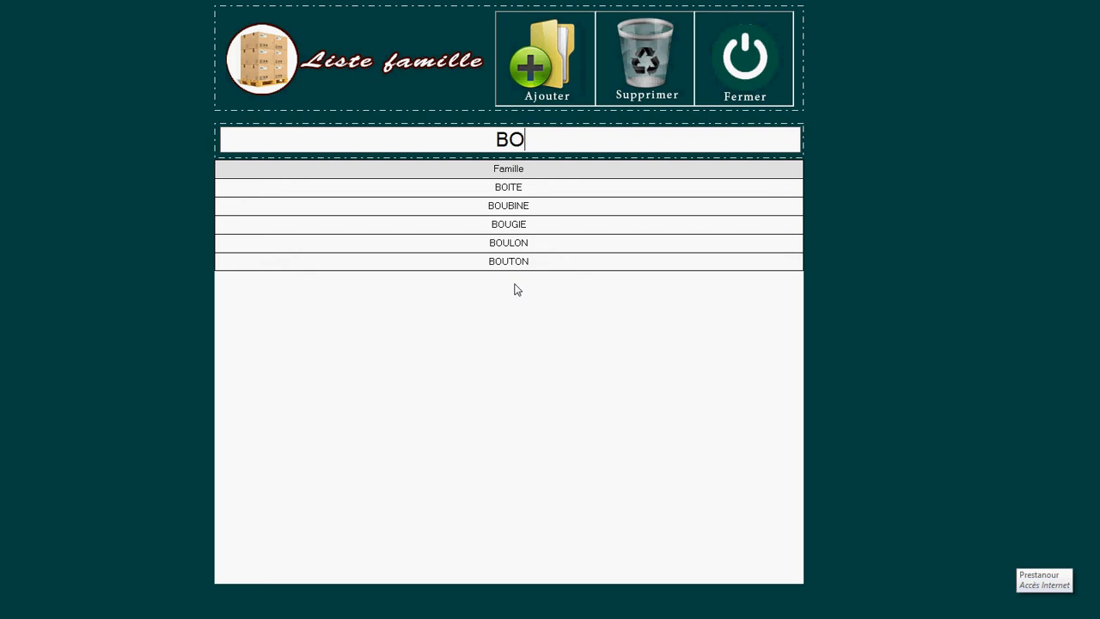
left_click(532, 190)
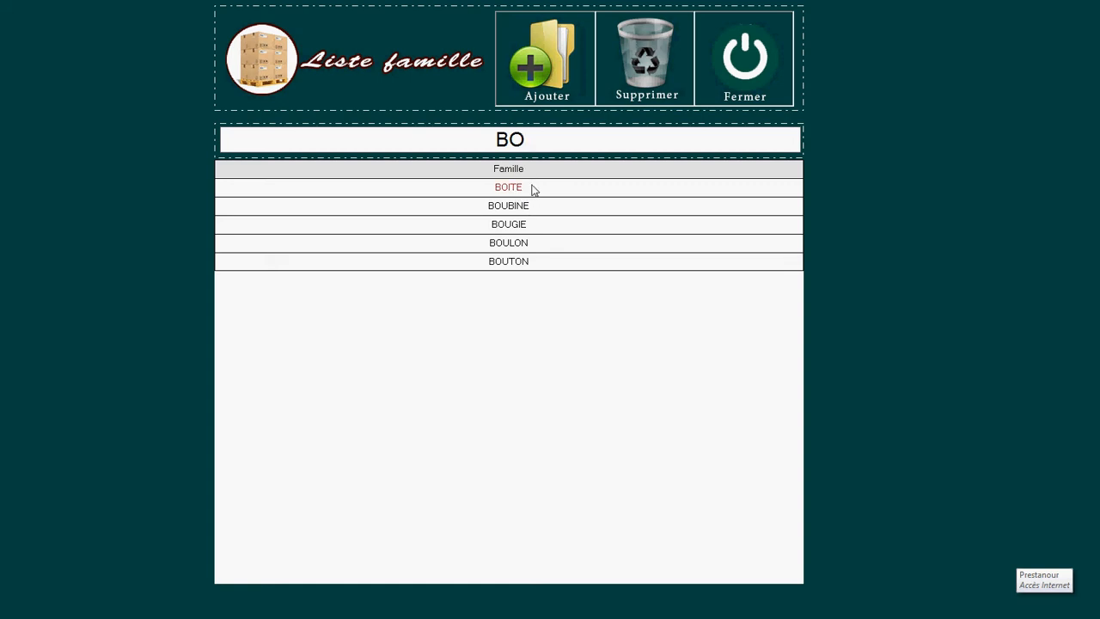
left_click(655, 62)
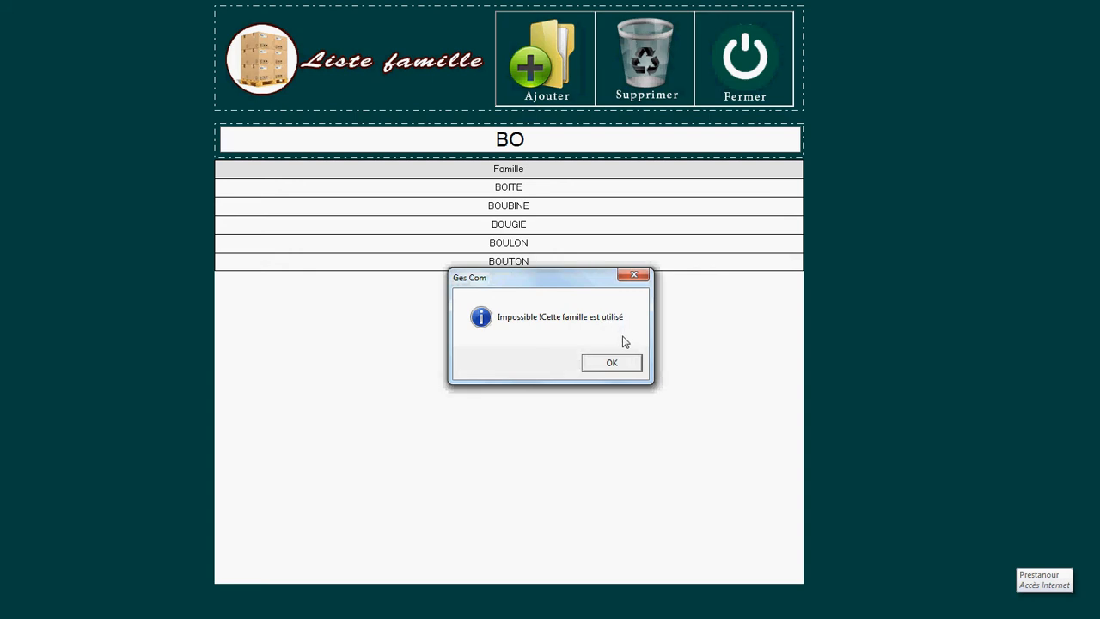
left_click(611, 364)
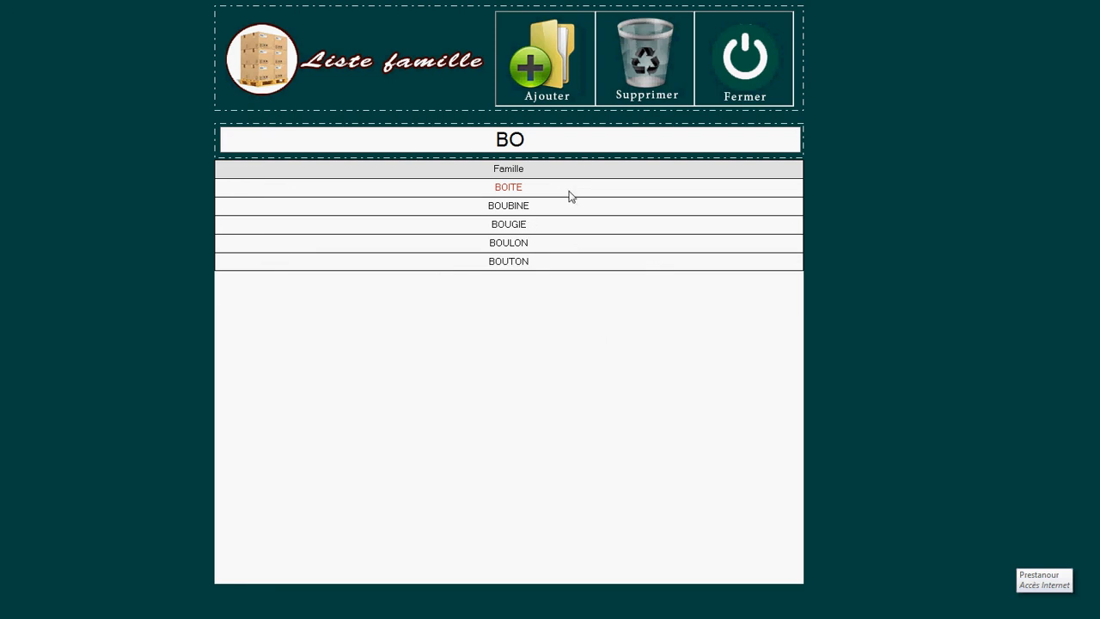
left_click(551, 143)
key("BackSpace")
key("BackSpace")
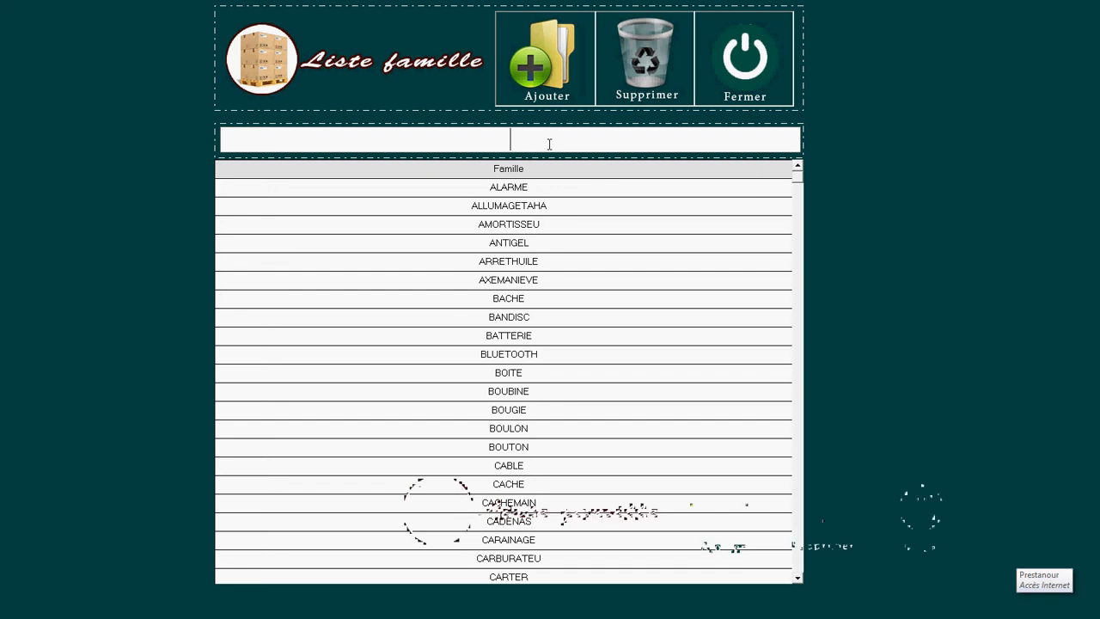
Step: Add and save a new article family named INFO
left_click(558, 67)
left_click(422, 318)
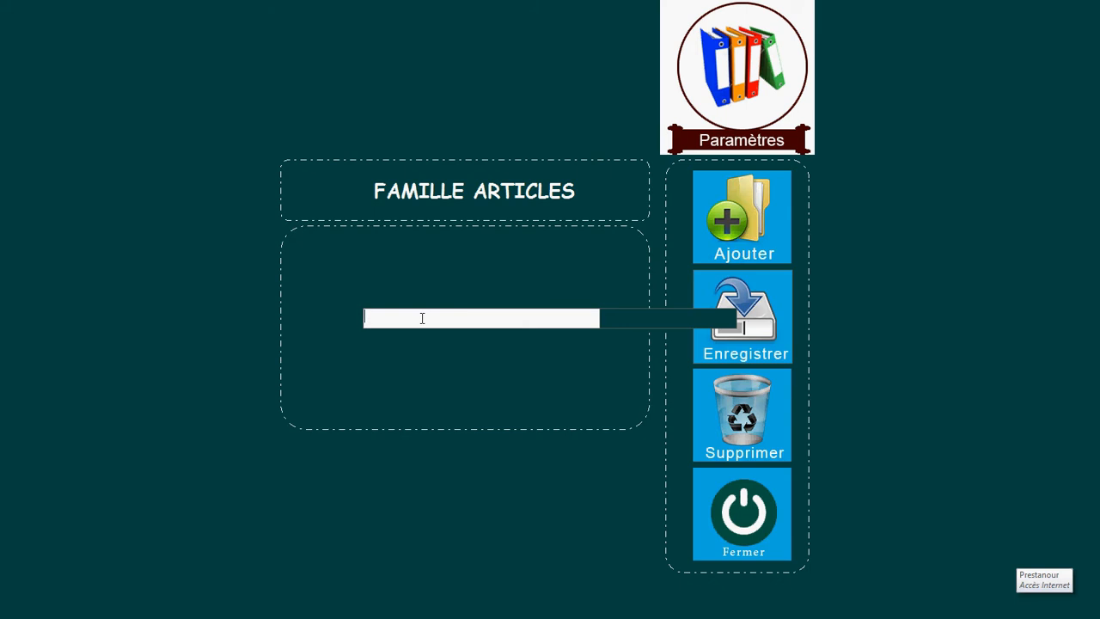
type("INFO")
left_click(753, 325)
left_click(605, 364)
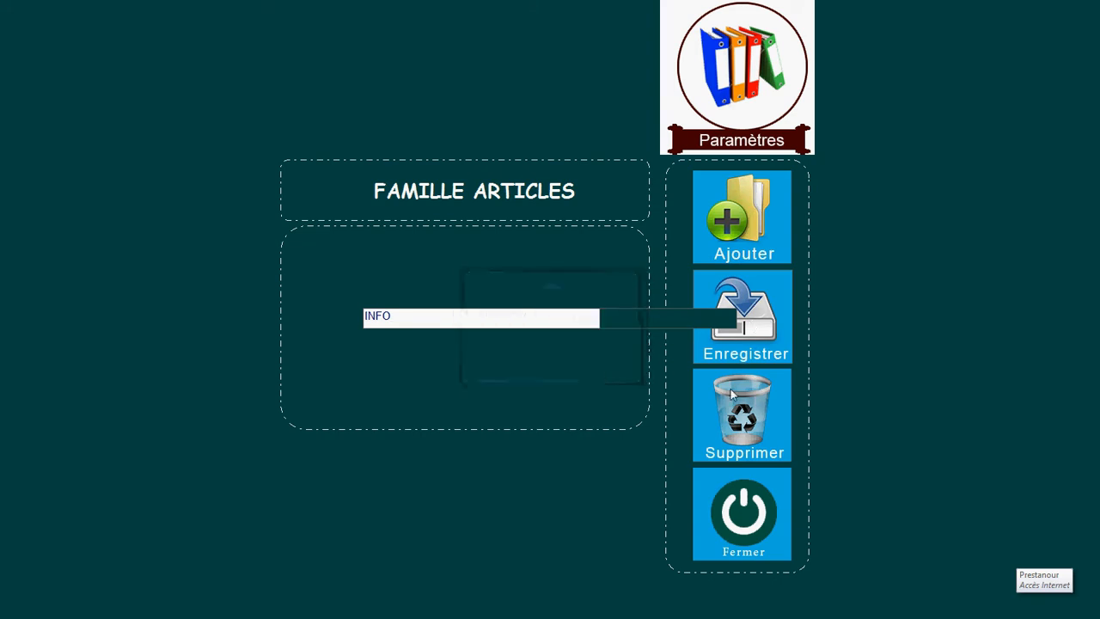
Step: Close the entry form and delete the INFO family from the list
left_click(747, 508)
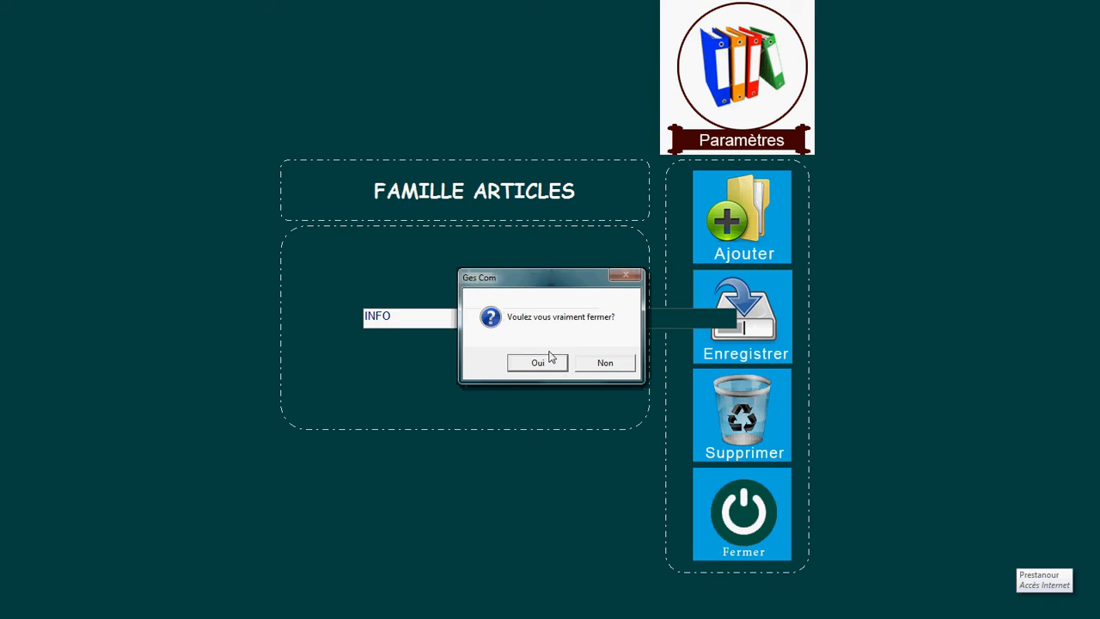
left_click(551, 358)
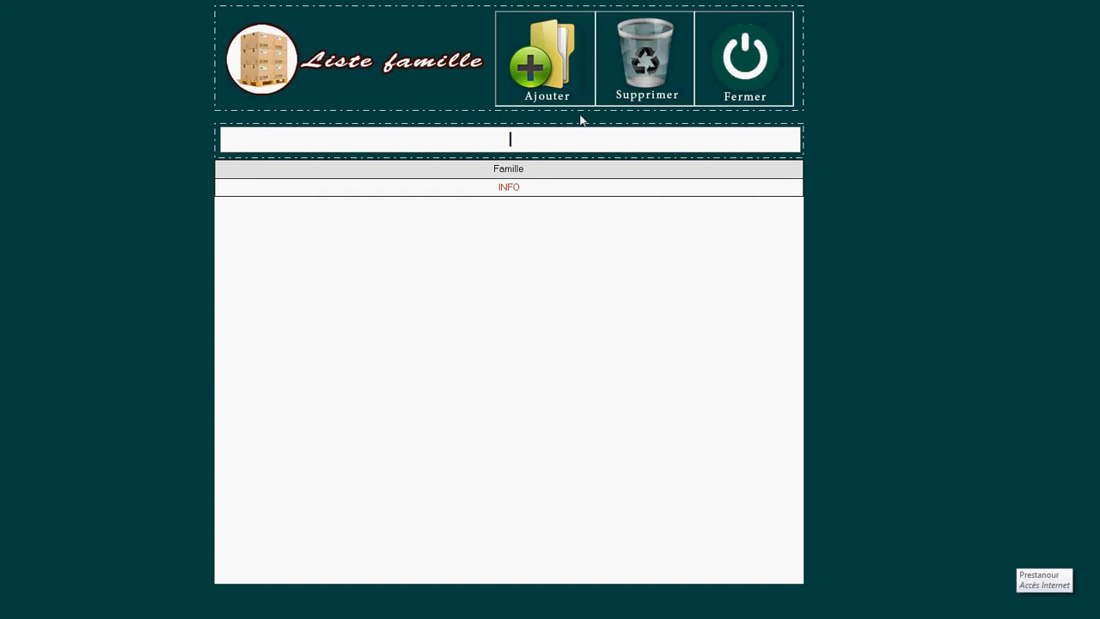
left_click(651, 53)
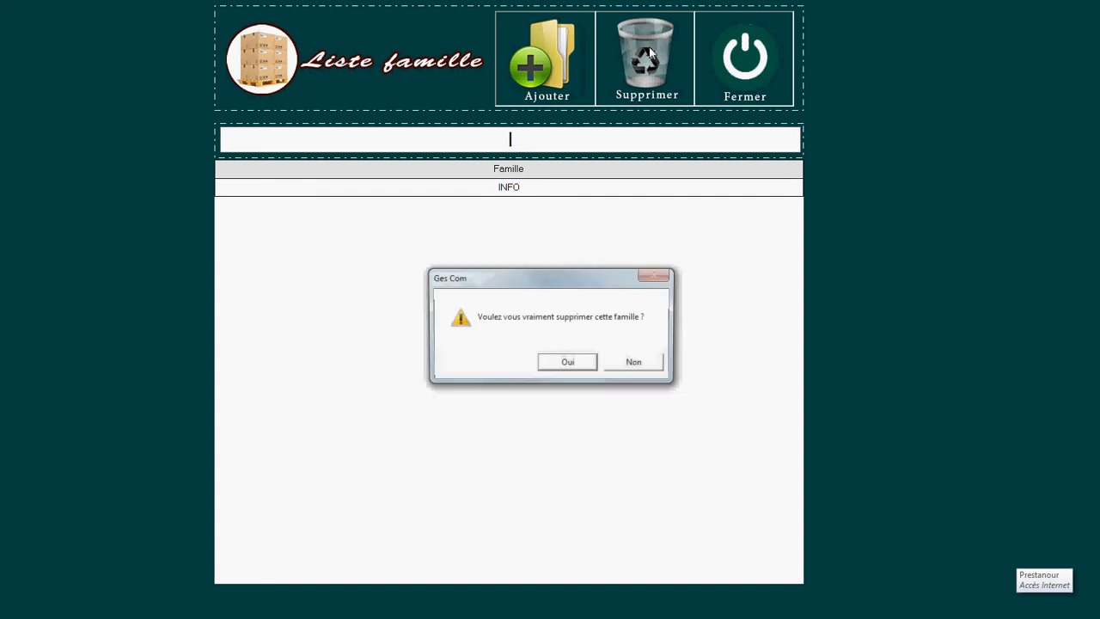
left_click(569, 363)
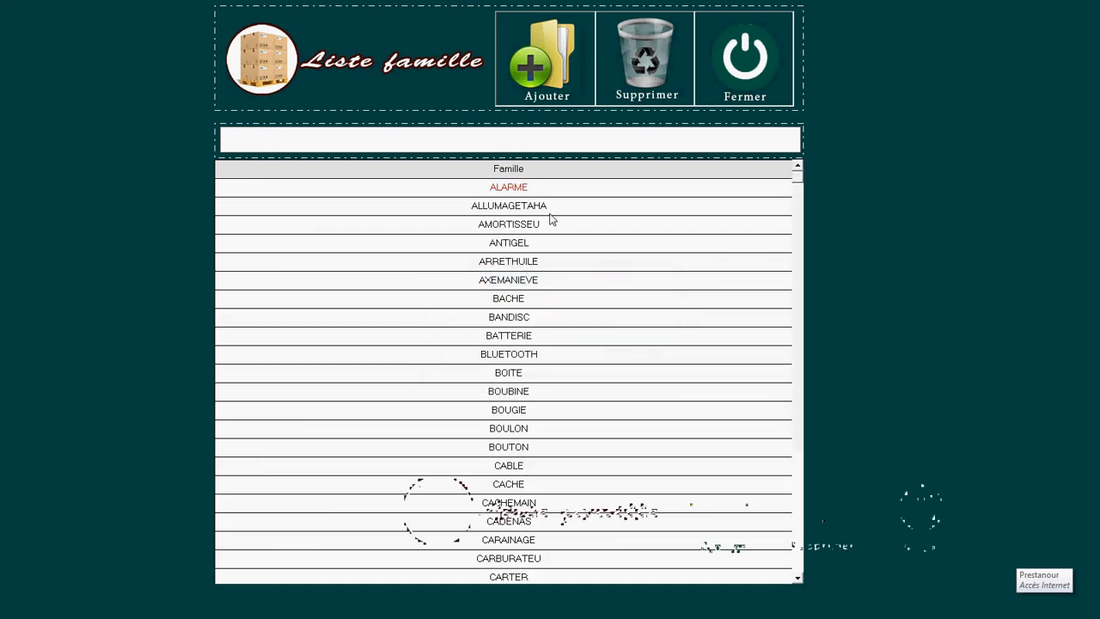
Step: Add and save the INFO family, then close its form
left_click(509, 137)
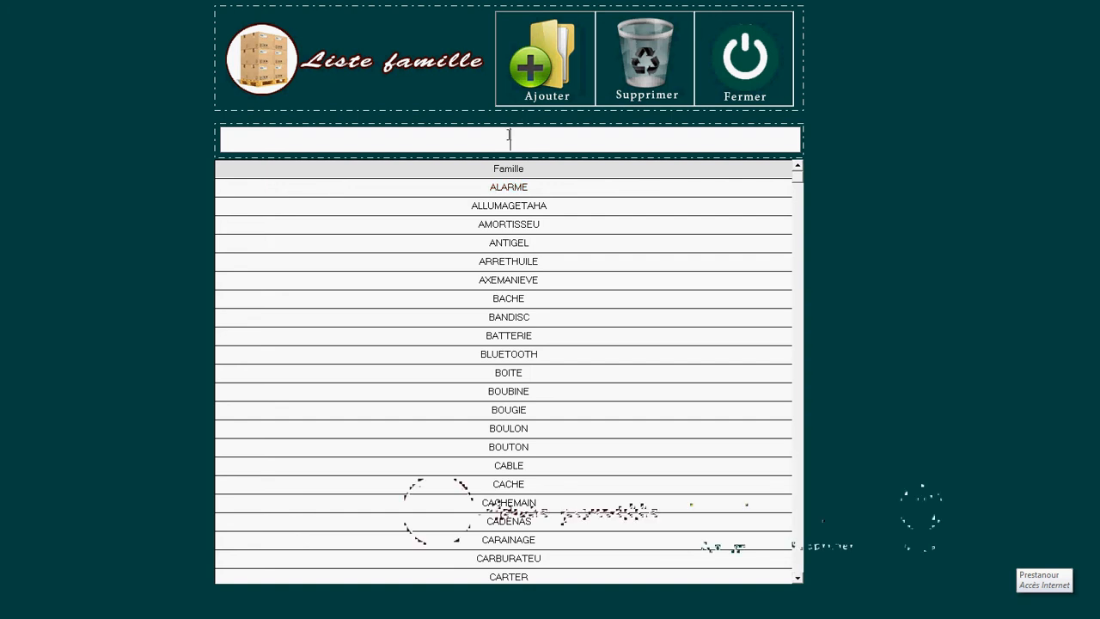
left_click(563, 66)
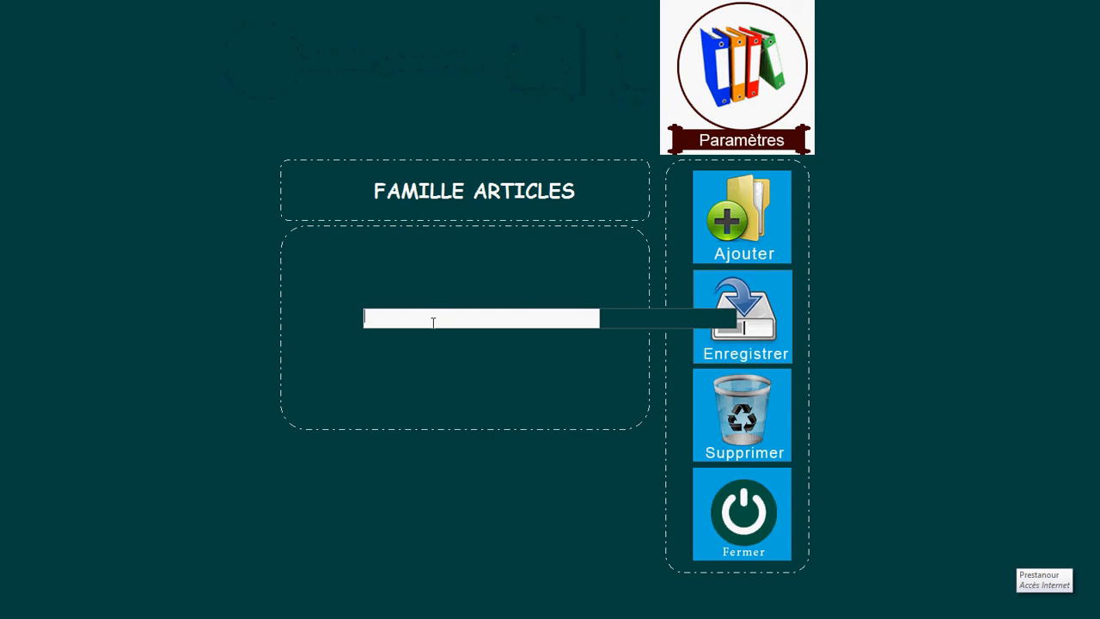
type("INFO")
left_click(767, 303)
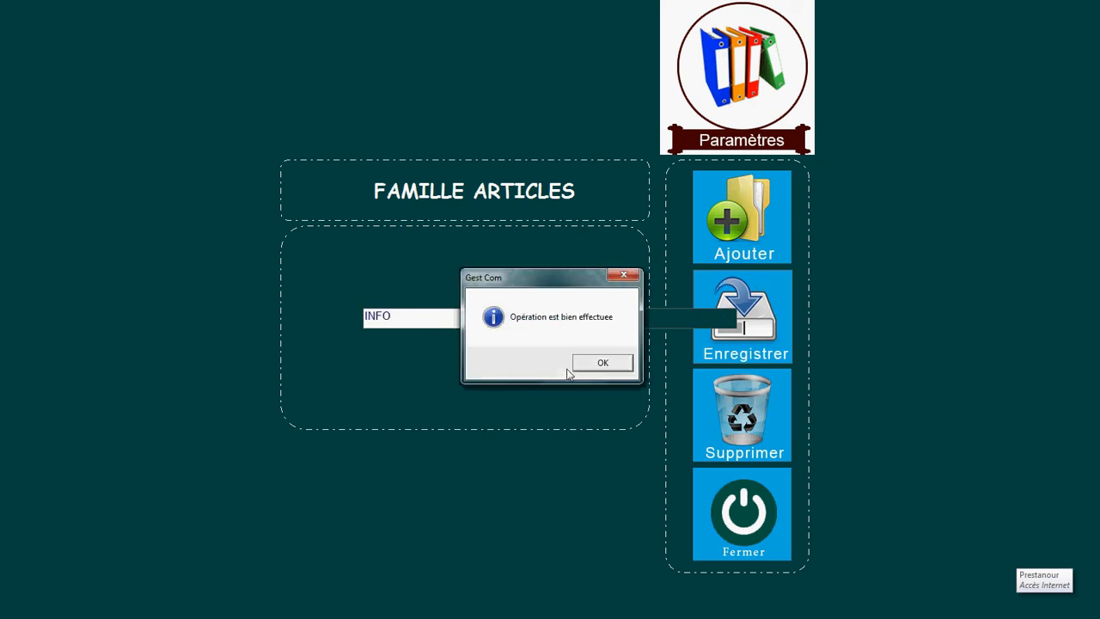
left_click(583, 365)
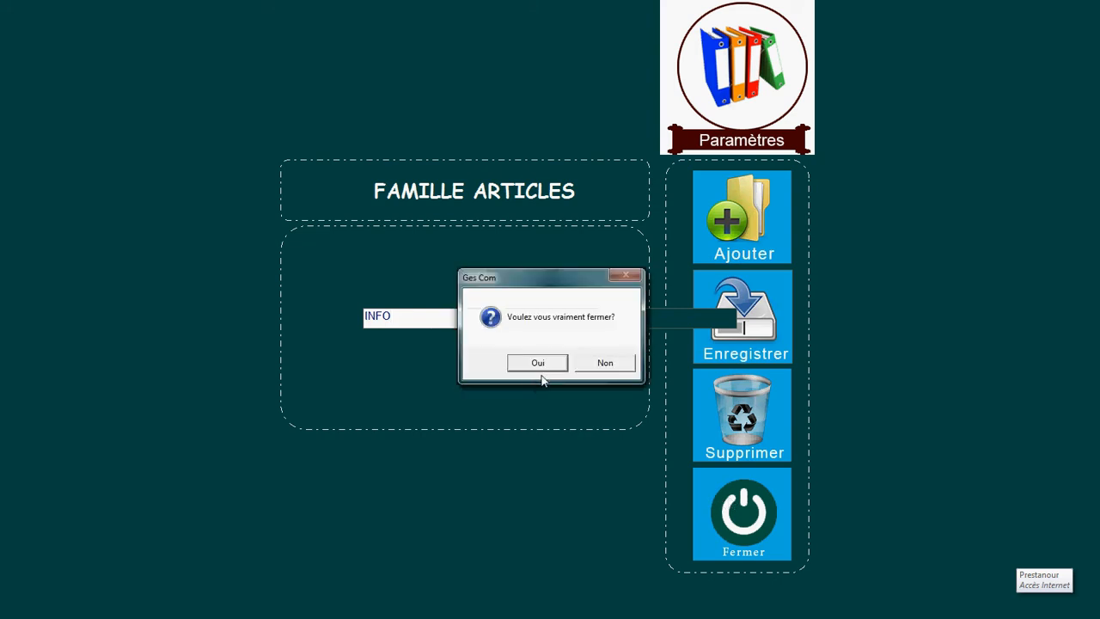
left_click(537, 364)
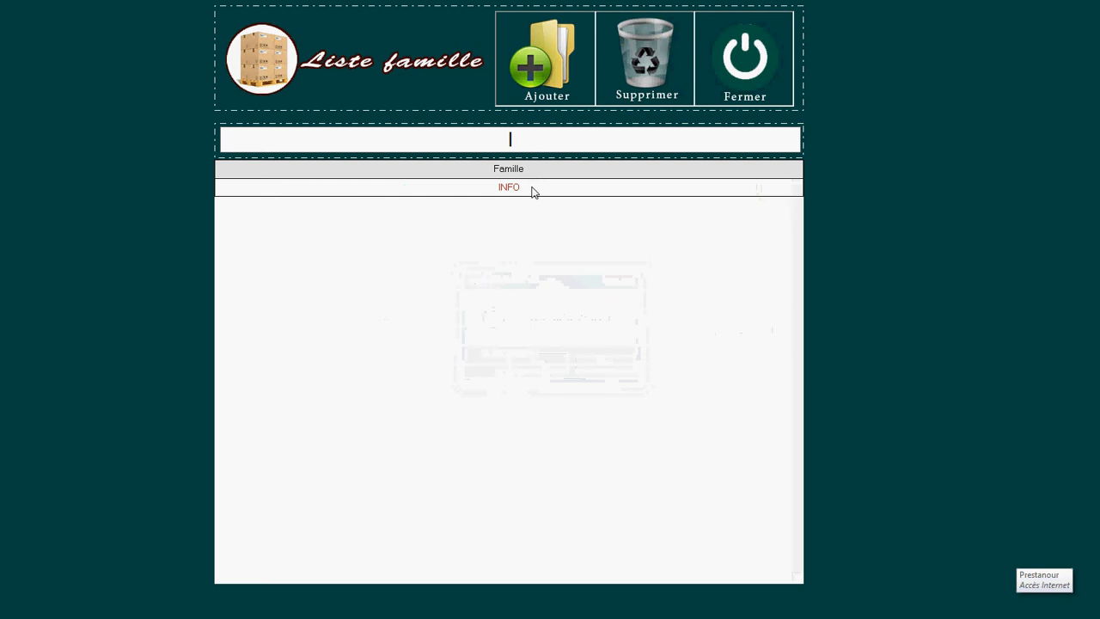
Step: Rename the INFO family to INFOO and save it as a modification
left_click(532, 192)
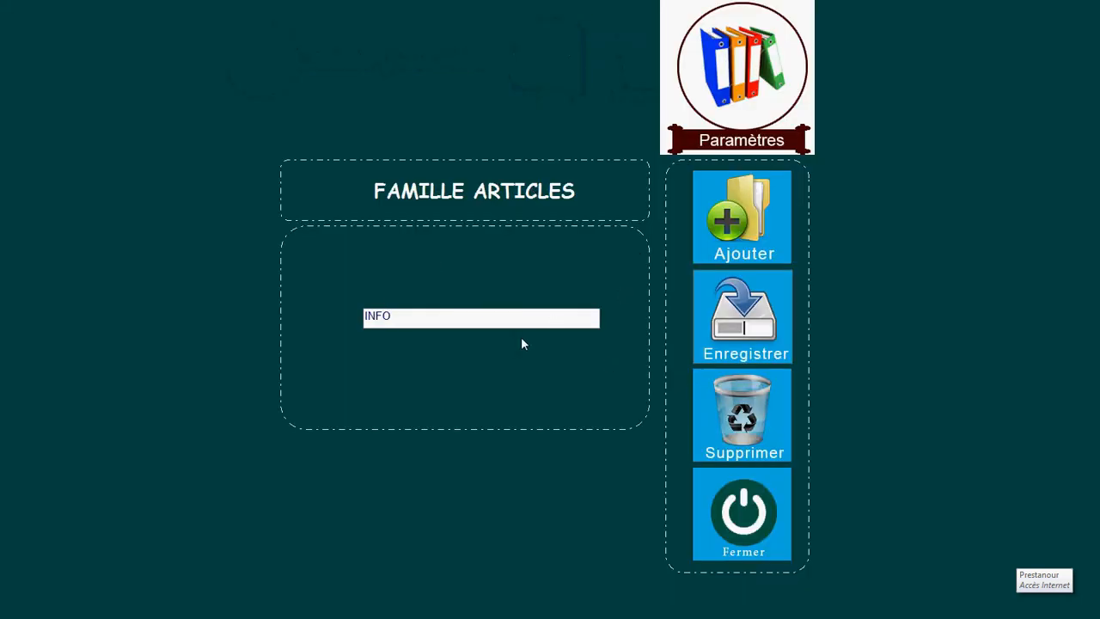
type("O")
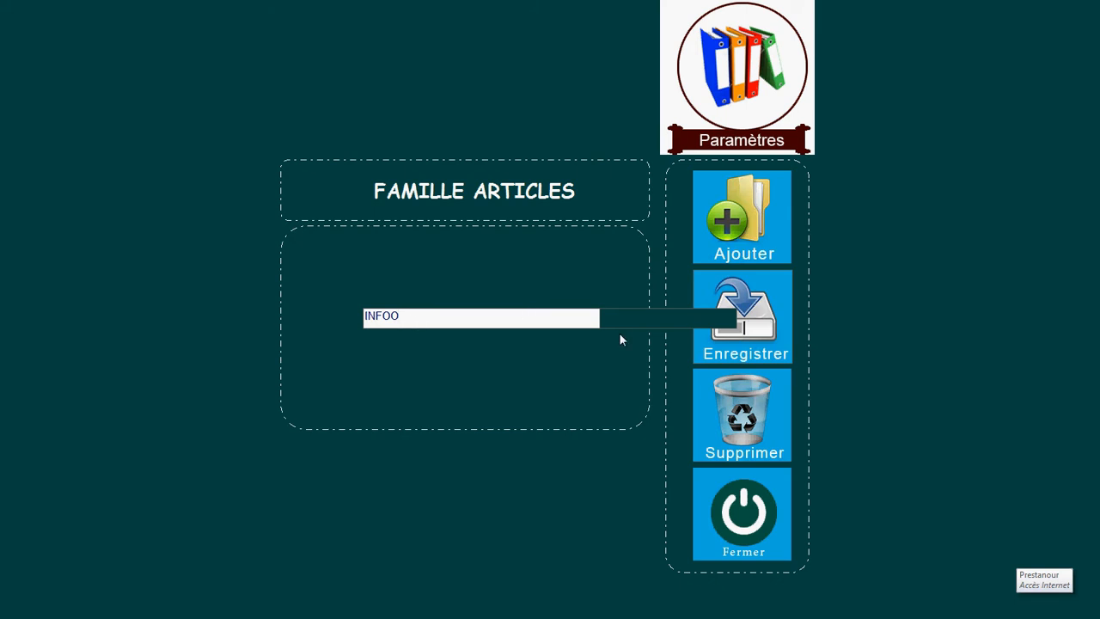
left_click(771, 323)
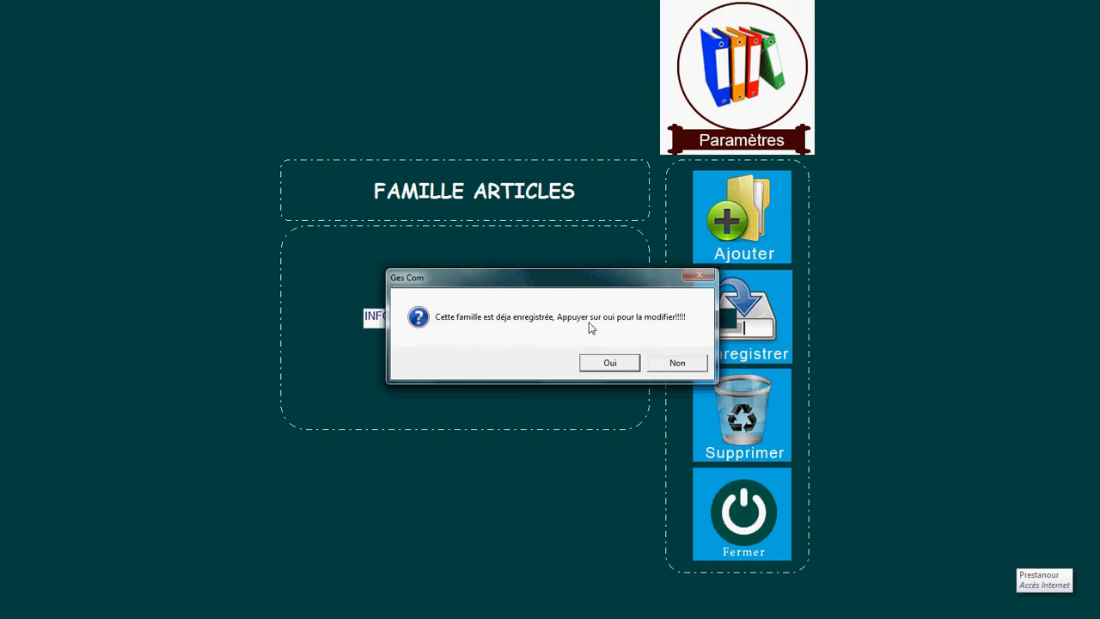
left_click(623, 366)
left_click(618, 368)
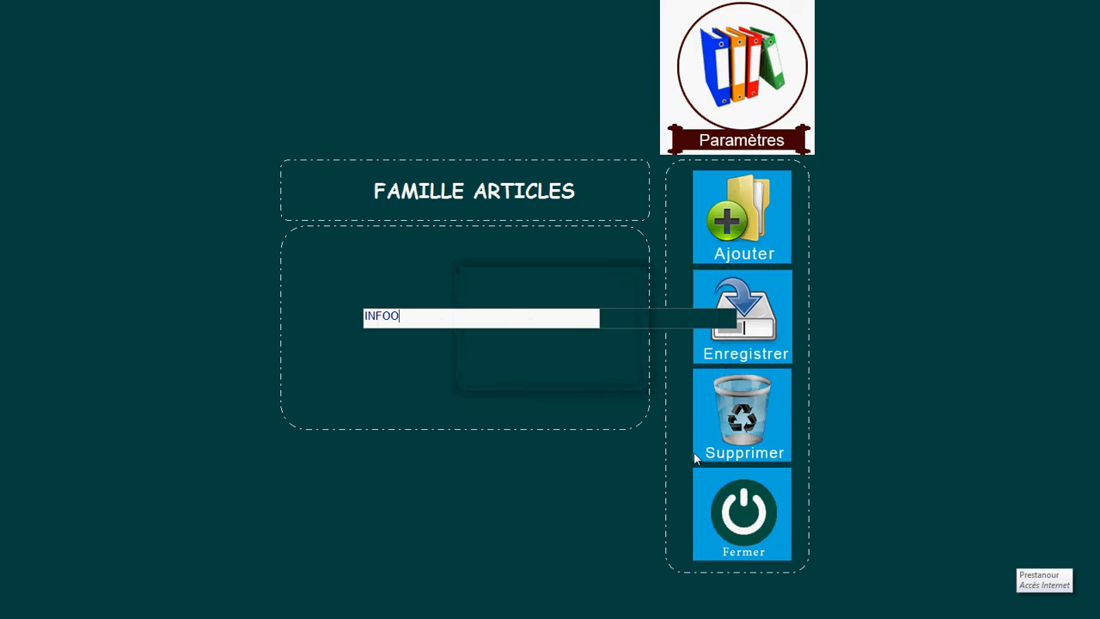
left_click(746, 513)
Step: Filter the family list on 'IN' and open INFOO for editing
left_click(558, 371)
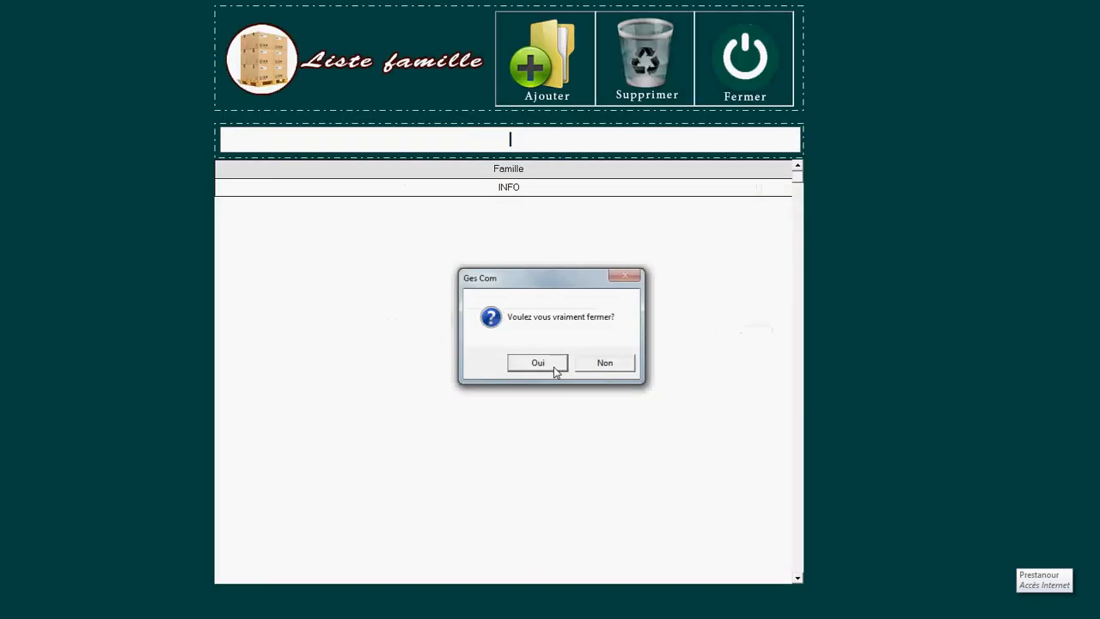
left_click(534, 139)
type("I")
key("BackSpace")
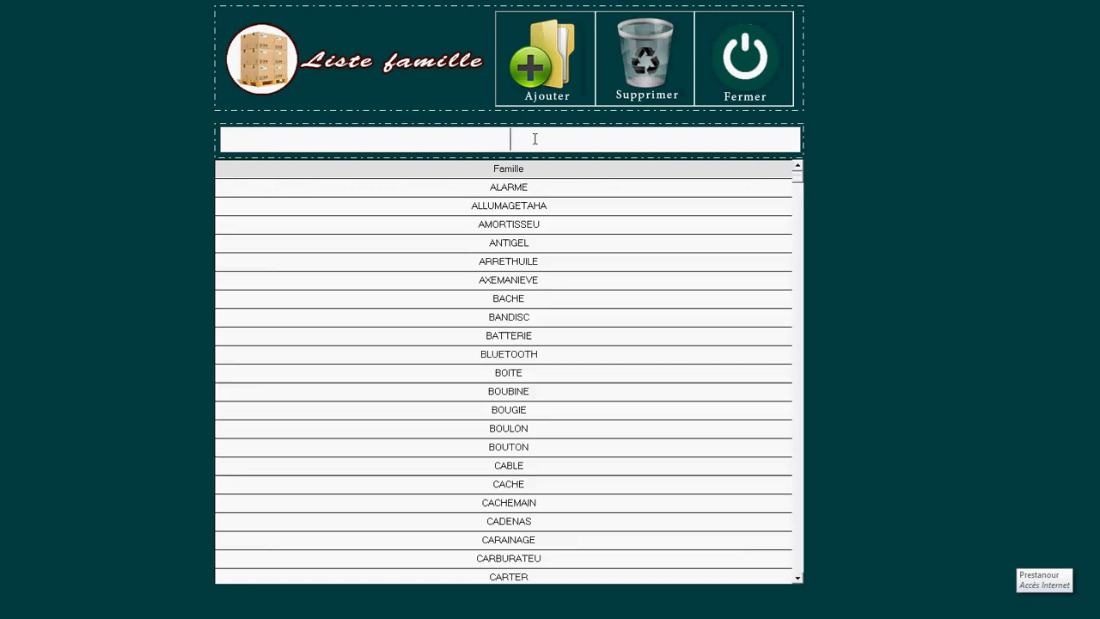
type("IN")
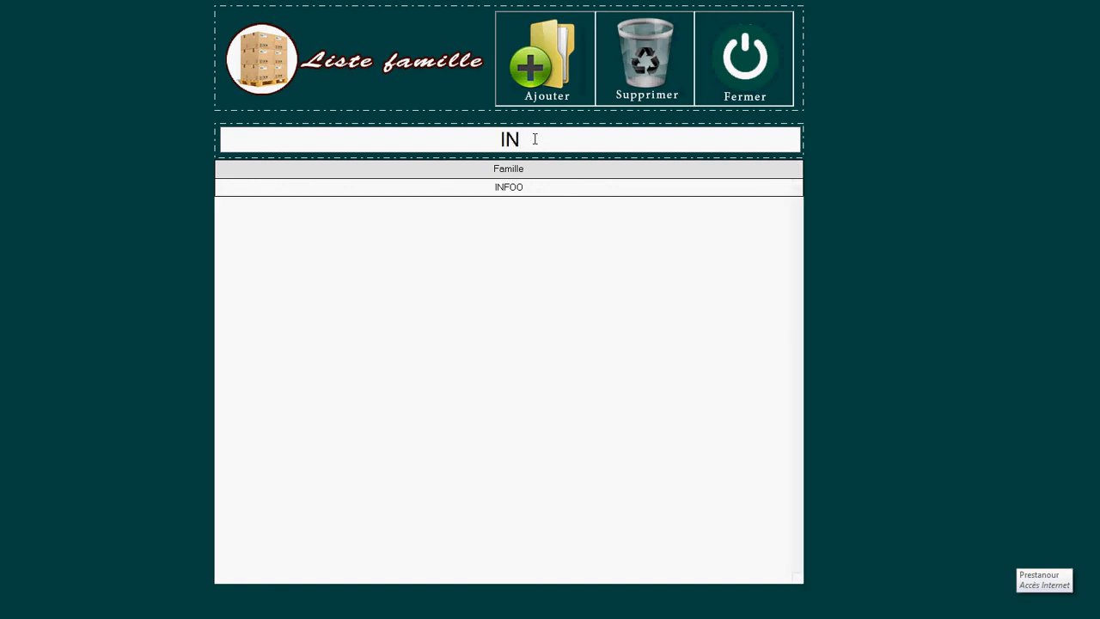
left_click(544, 190)
double_click(586, 189)
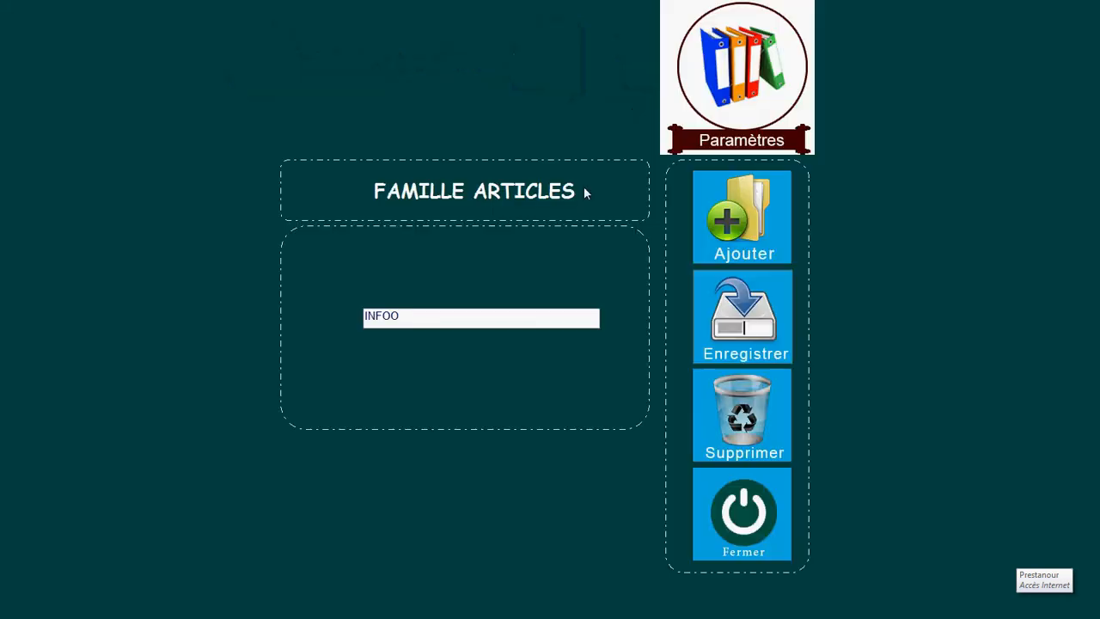
Step: Delete INFOO, then close the family form and the family list
left_click(741, 416)
left_click(581, 368)
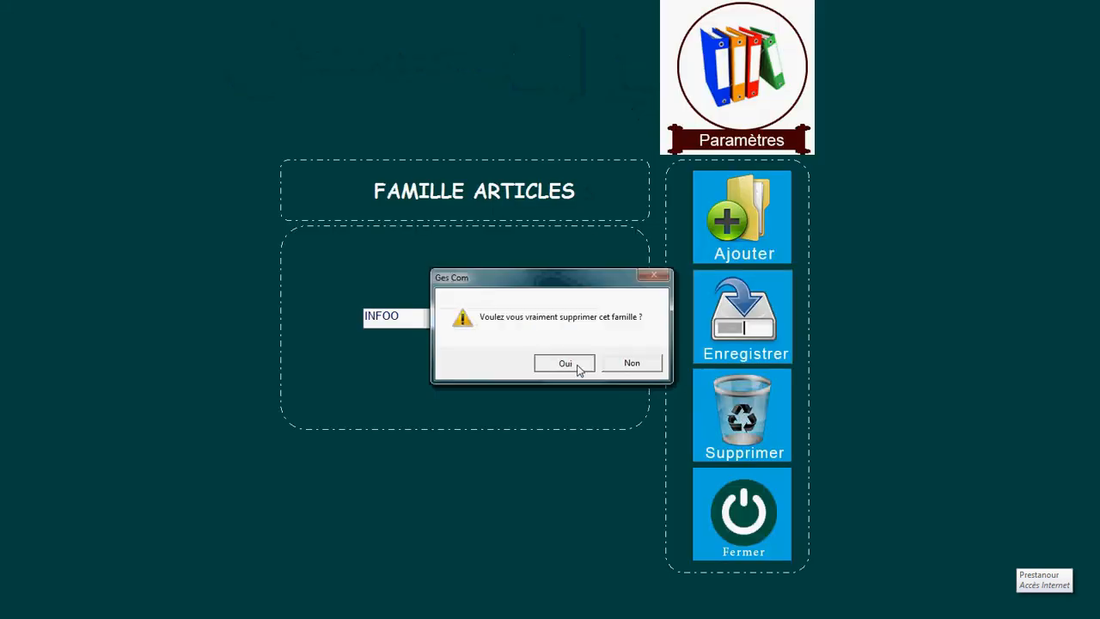
left_click(744, 507)
left_click(539, 364)
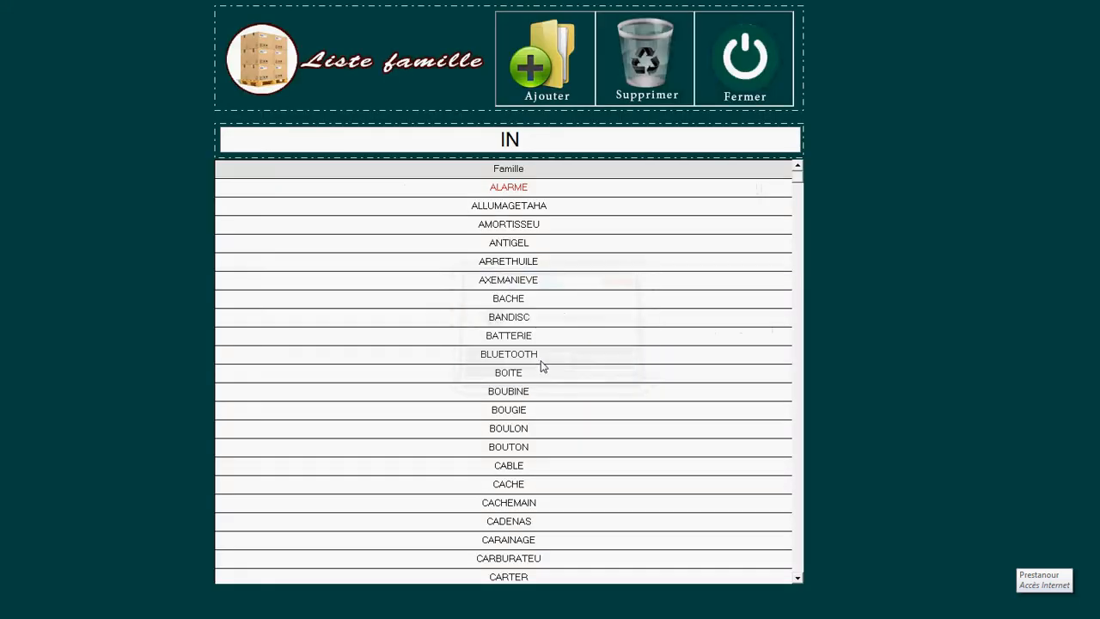
left_click(741, 58)
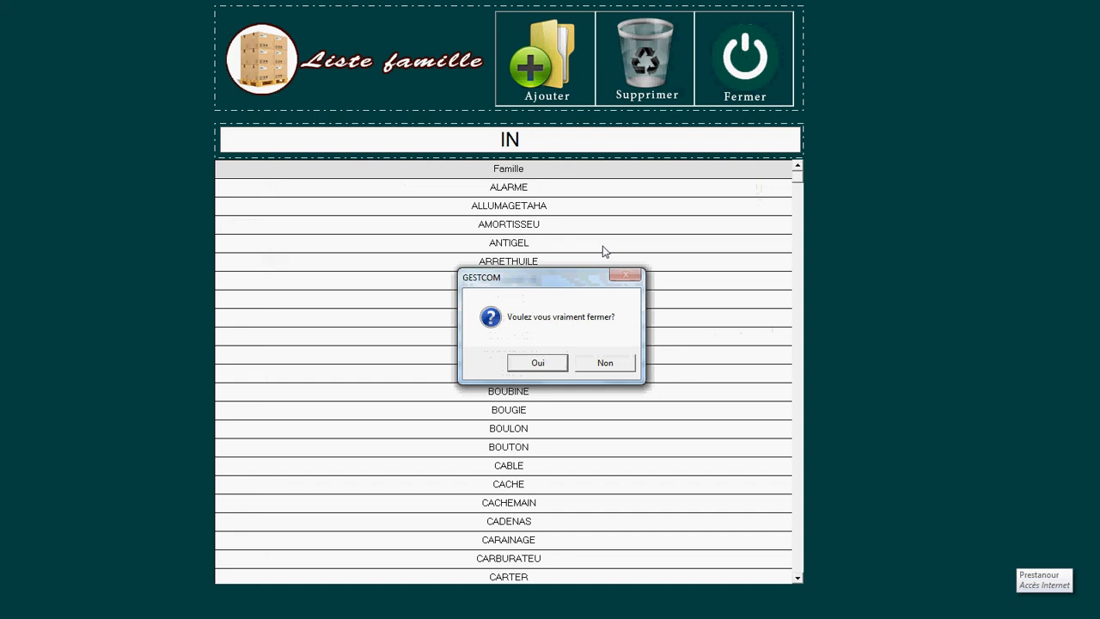
left_click(539, 364)
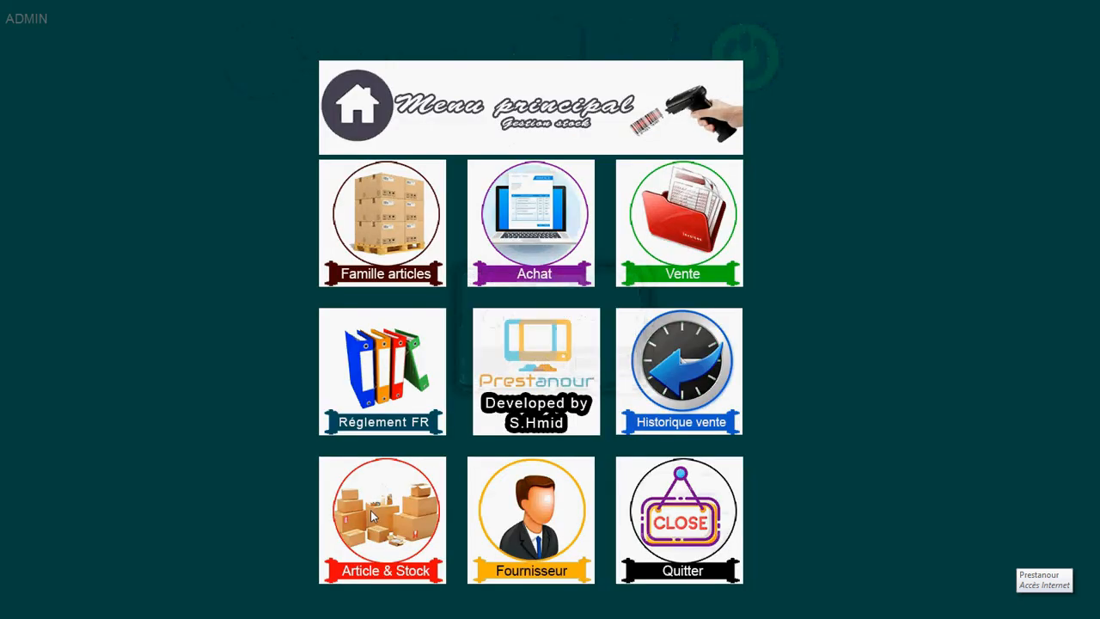
Step: Open the Liste fournisseurs and start a new supplier record
left_click(539, 491)
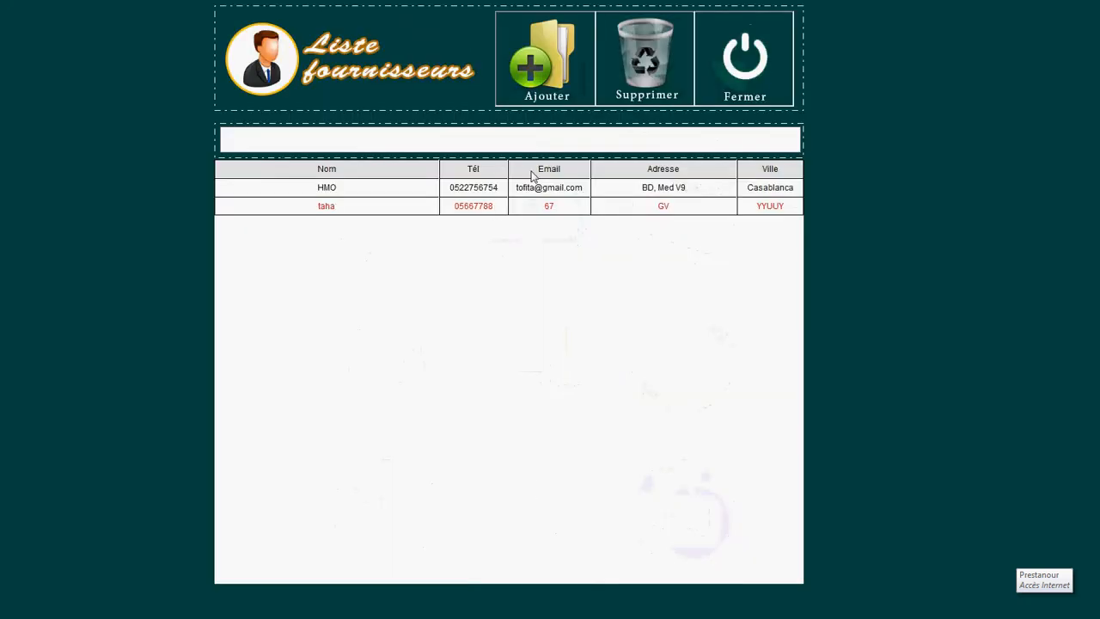
left_click(507, 137)
left_click(566, 81)
Step: Enter the supplier's name and phone number, save, and close the form
left_click(437, 259)
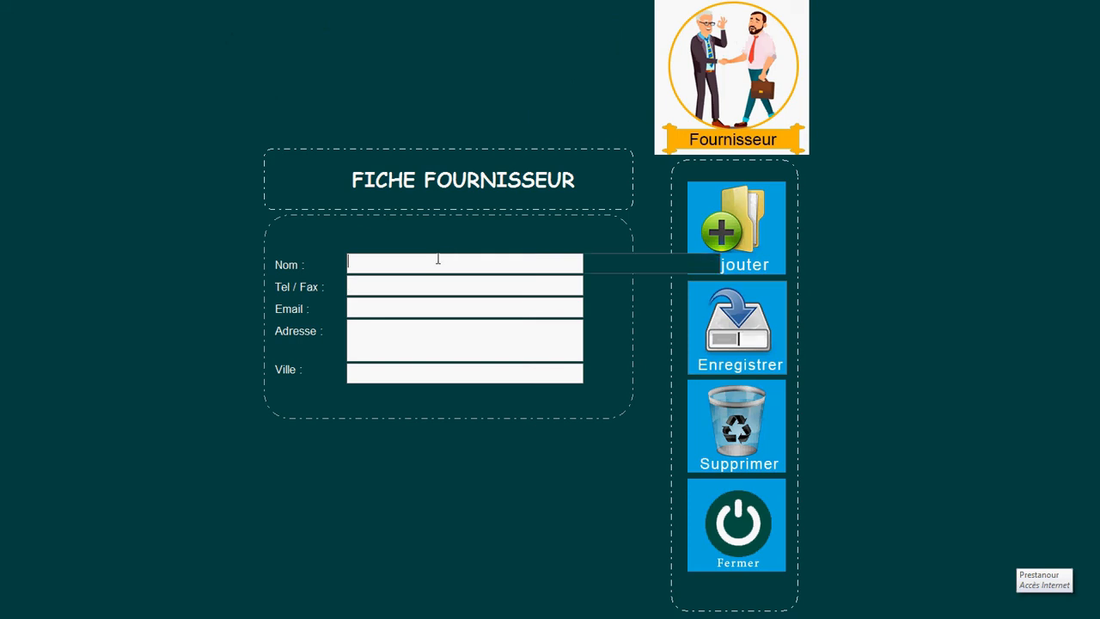
type("ahmed")
left_click(426, 284)
type("056666")
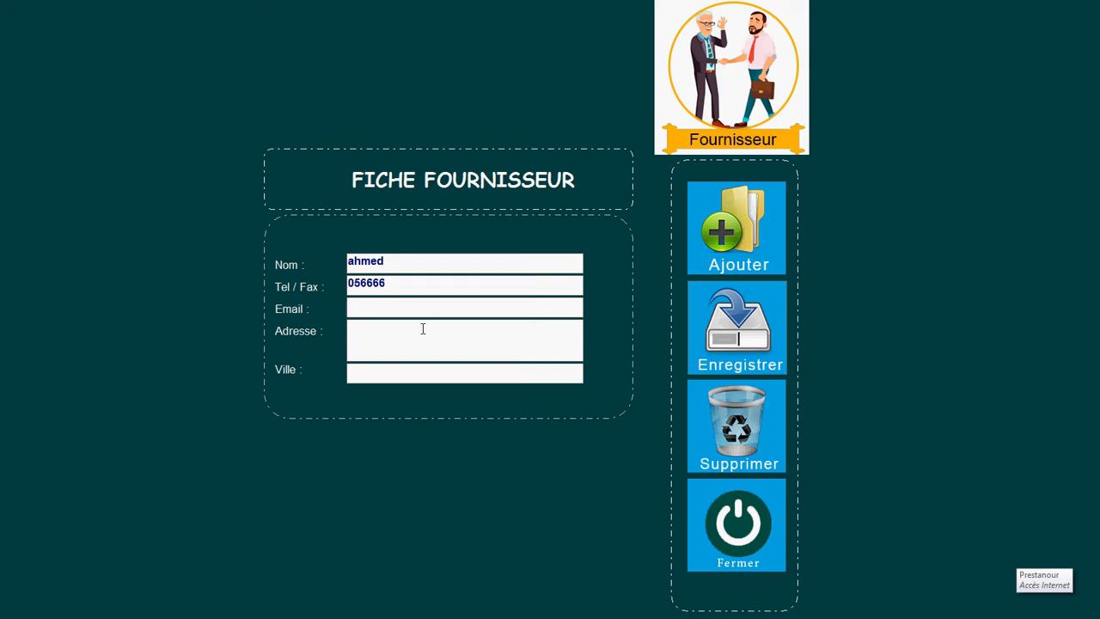
left_click(738, 344)
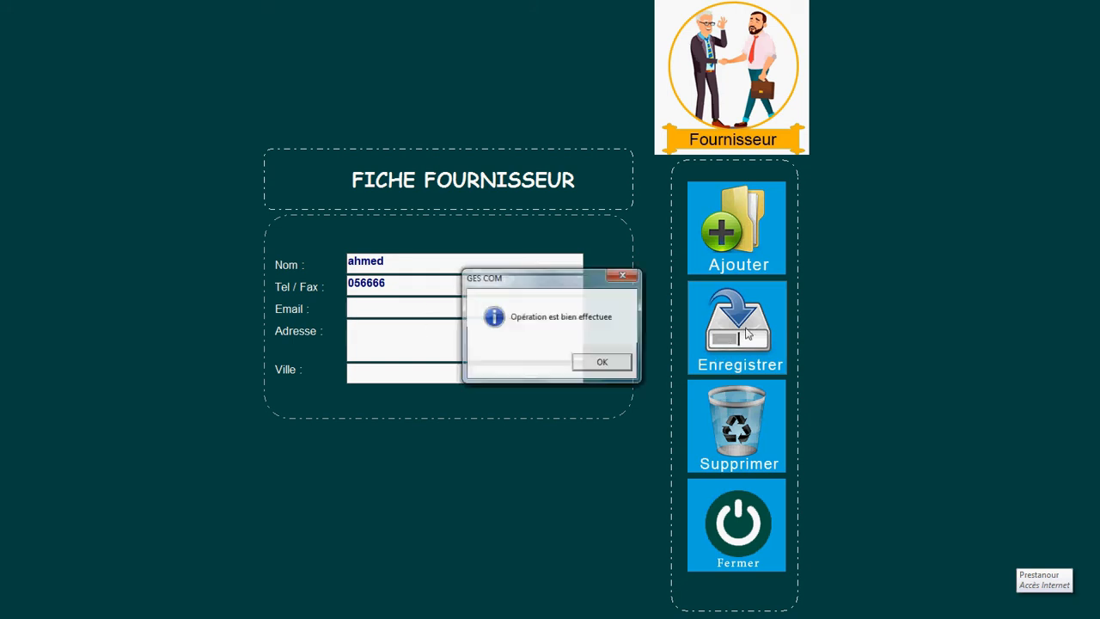
left_click(602, 362)
left_click(741, 526)
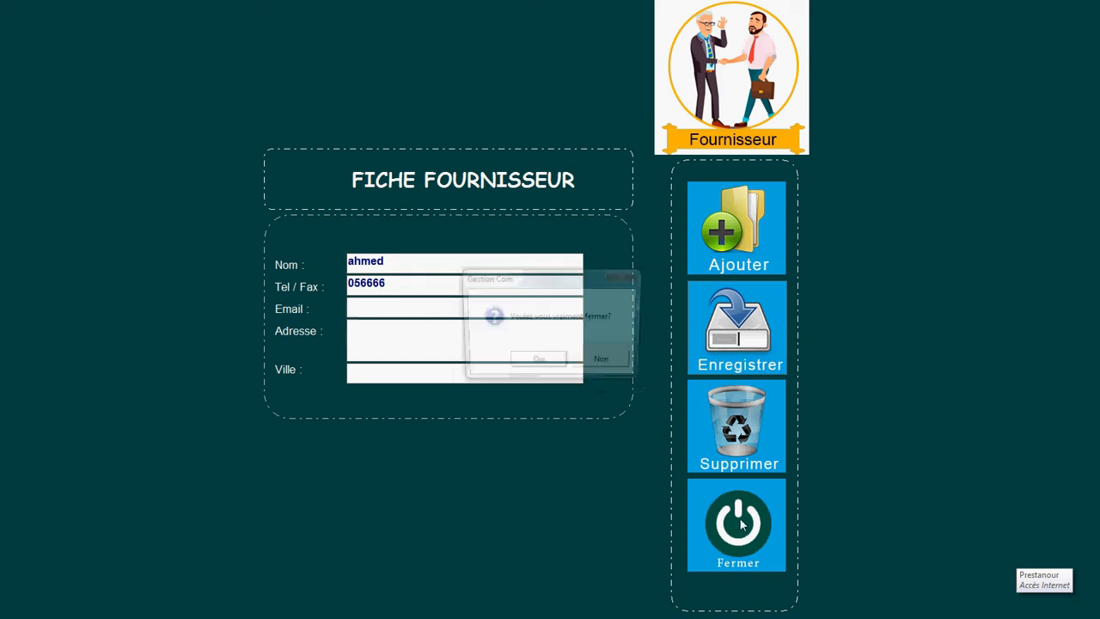
left_click(538, 365)
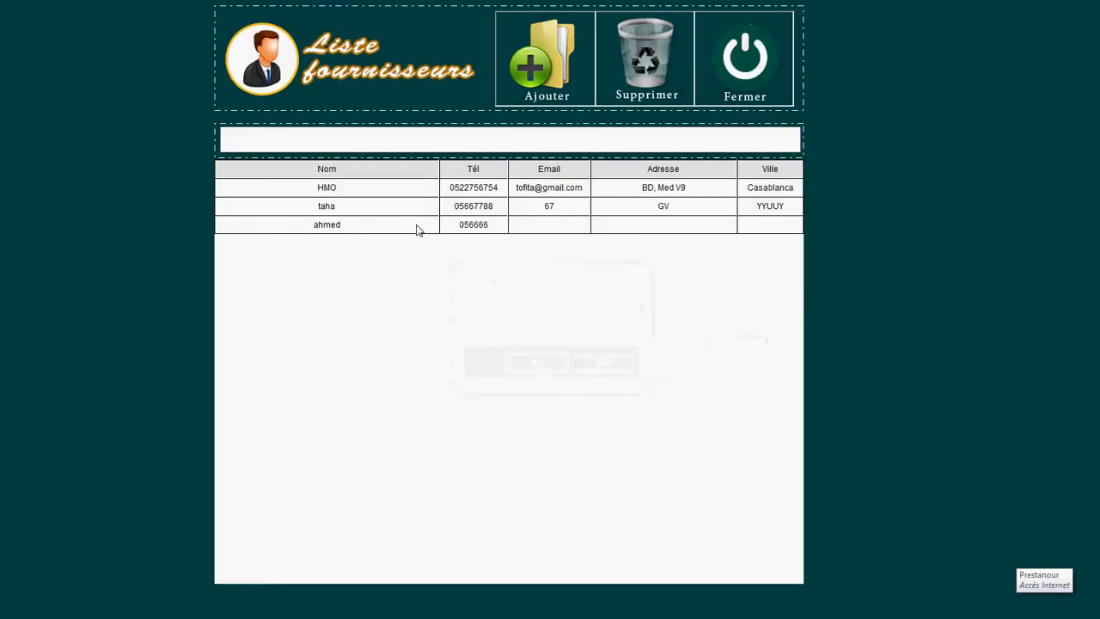
Step: Open the third supplier and fill in its e-mail, address and city
left_click(418, 229)
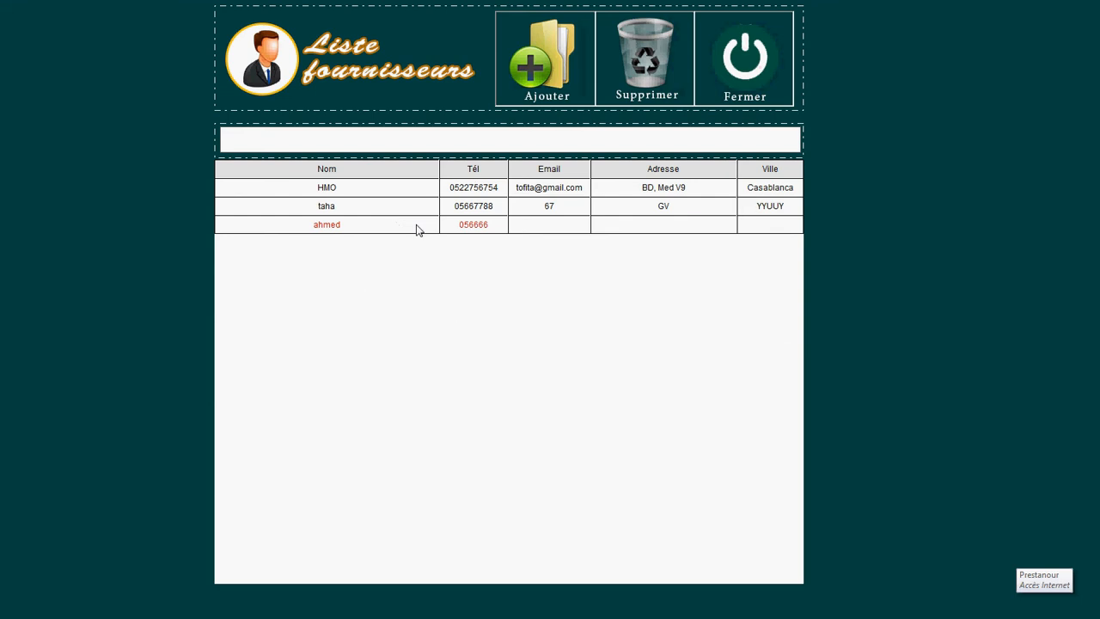
double_click(417, 229)
left_click(389, 306)
type("JJ")
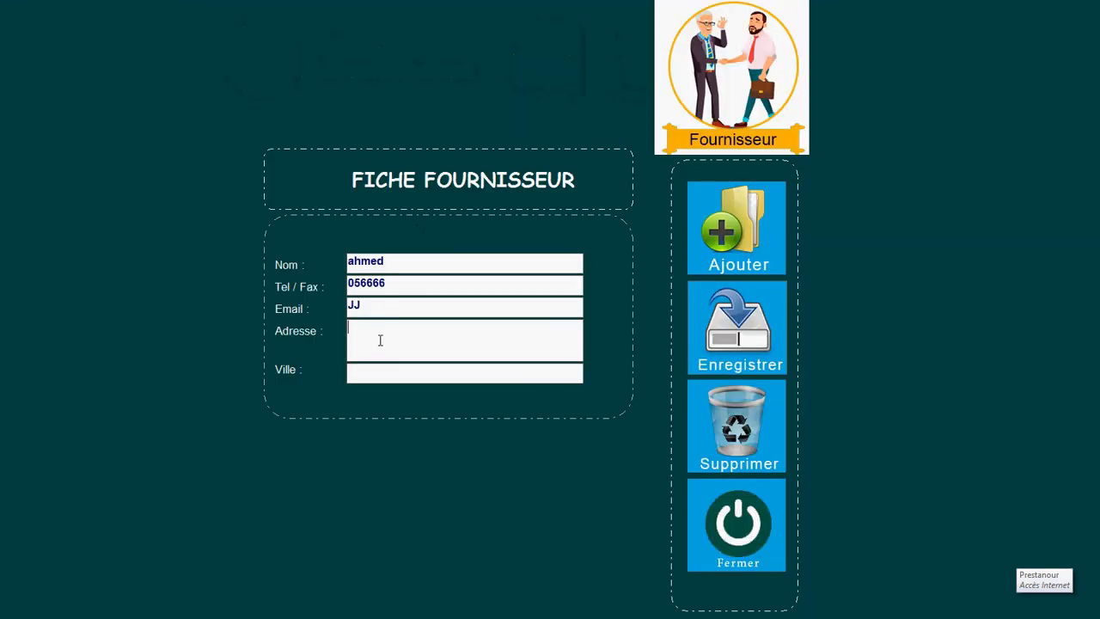
left_click(380, 341)
type("BD")
left_click(380, 375)
type("ERRICH")
Step: Save the supplier changes as a modification and close the form
left_click(750, 329)
left_click(605, 362)
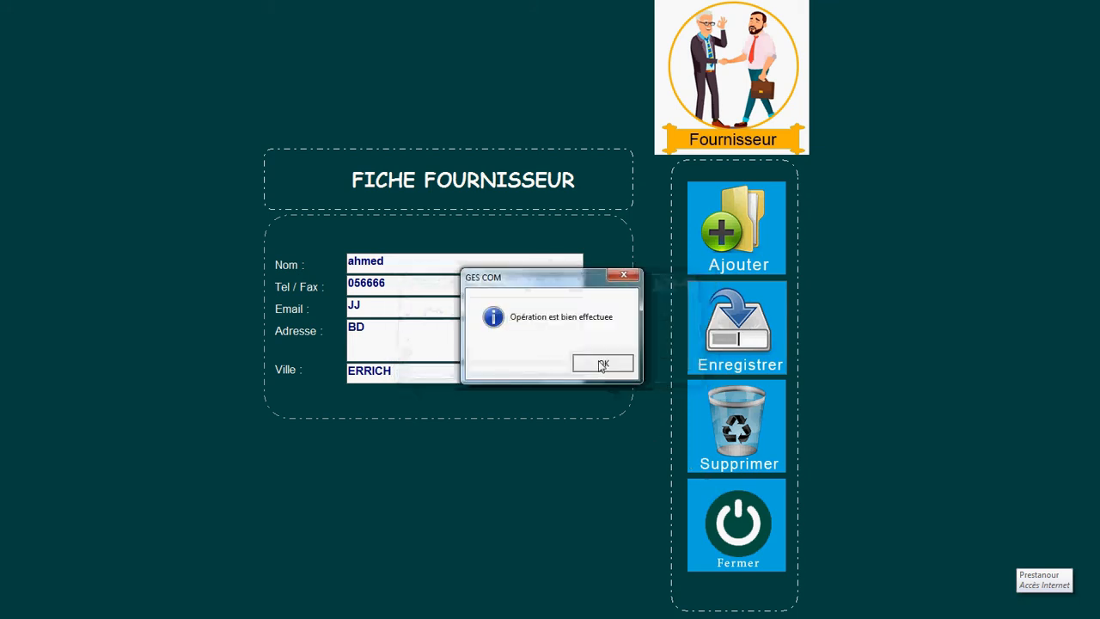
left_click(604, 364)
left_click(750, 522)
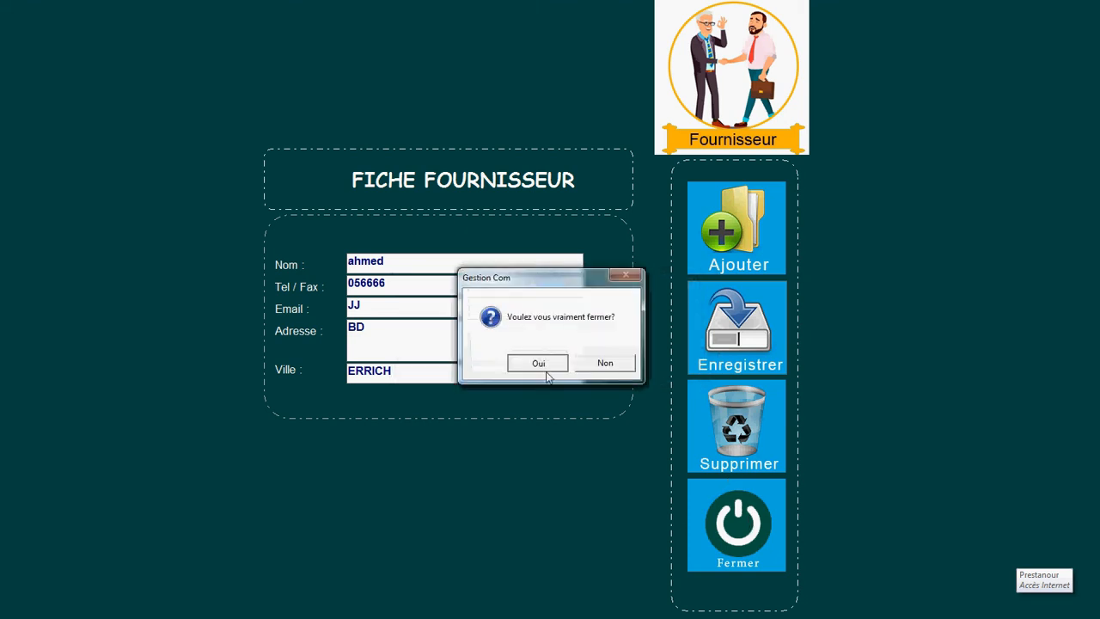
left_click(545, 370)
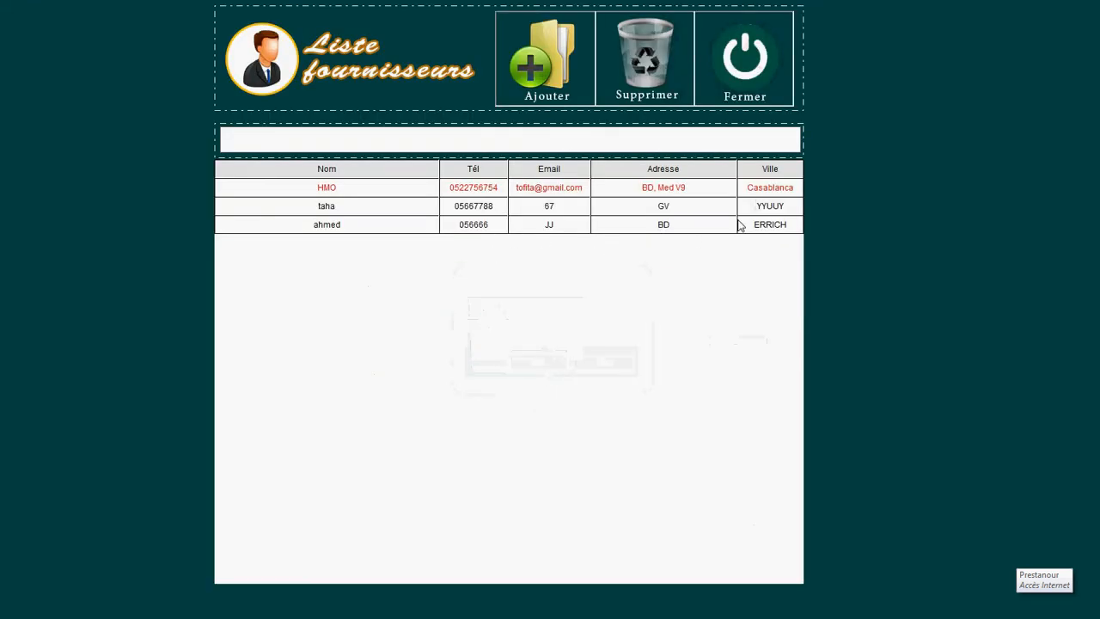
Step: Delete the newly added supplier from Liste fournisseurs
left_click(773, 227)
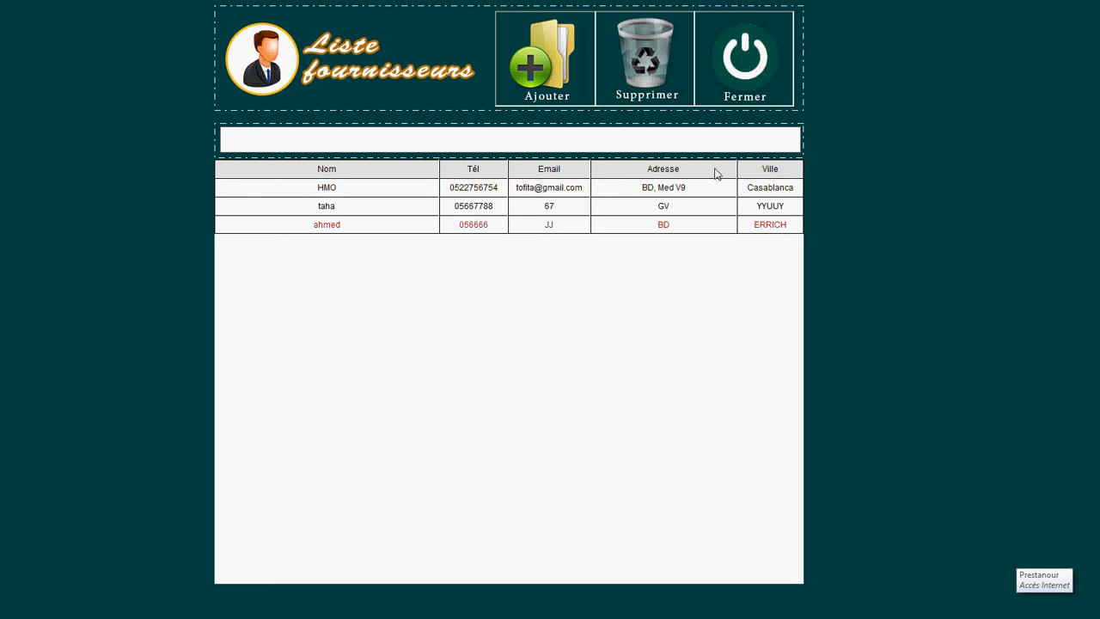
left_click(643, 57)
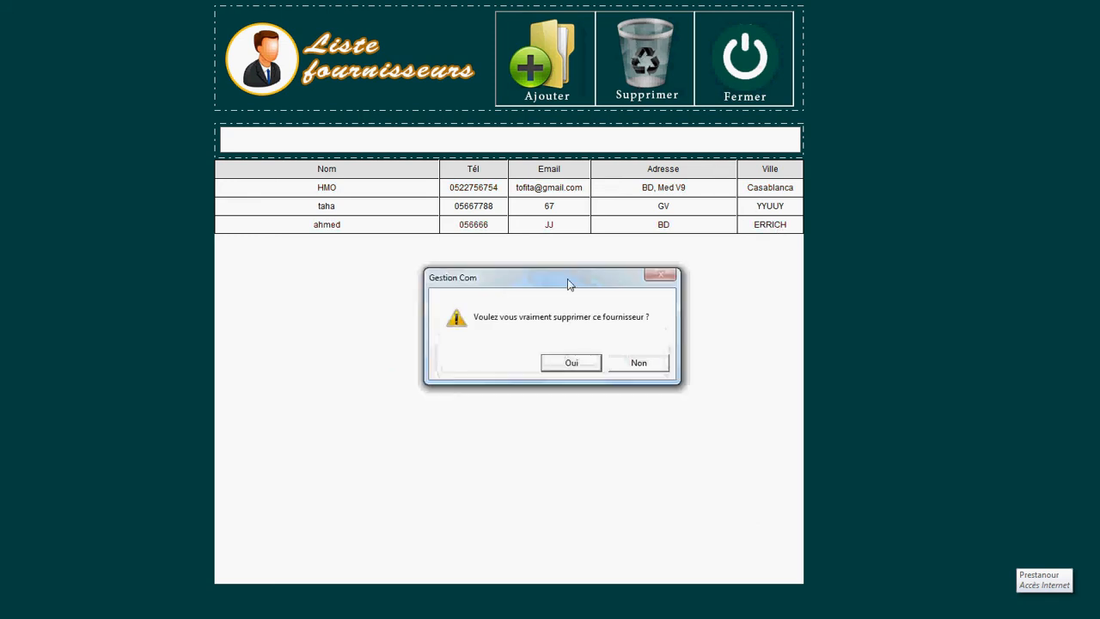
left_click(565, 364)
Step: Try deleting supplier HMO, accept the refusal, and close the supplier list
left_click(535, 190)
left_click(647, 71)
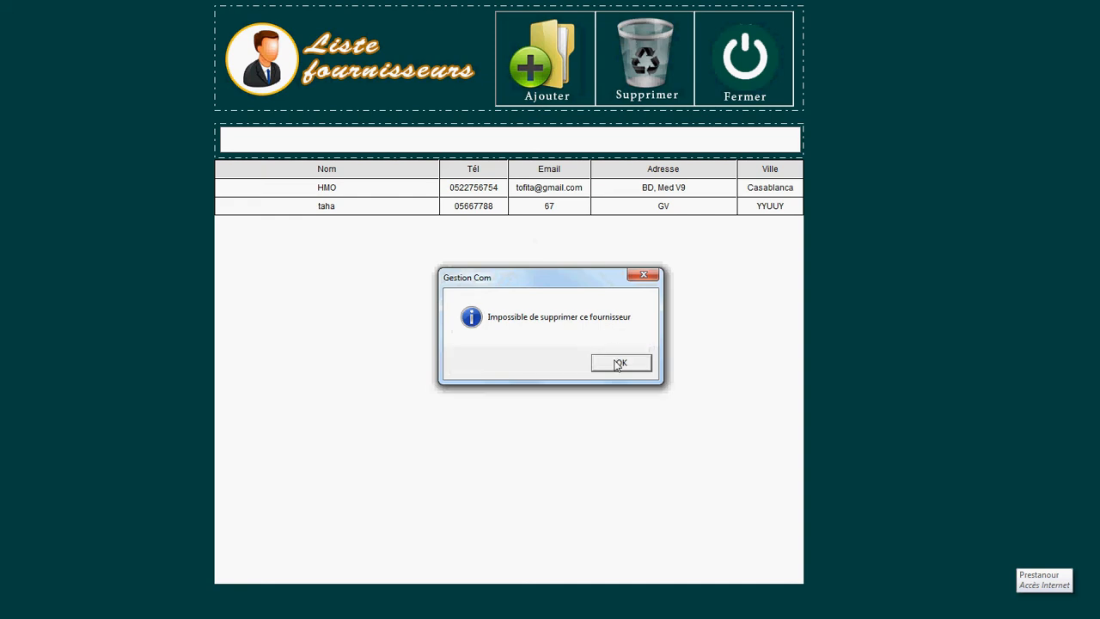
left_click(618, 363)
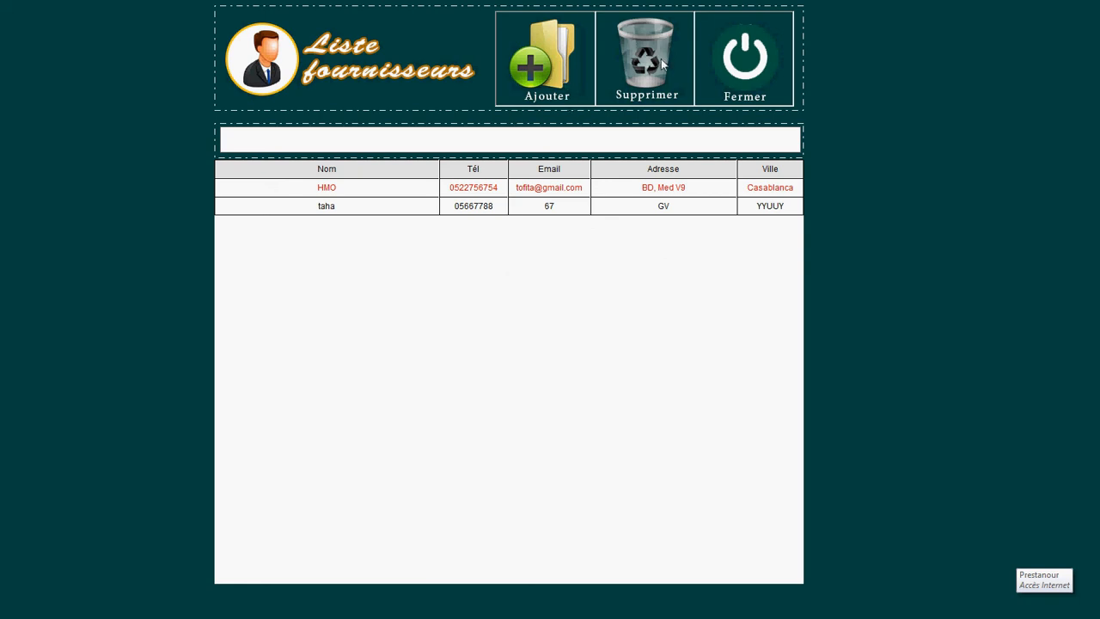
left_click(739, 67)
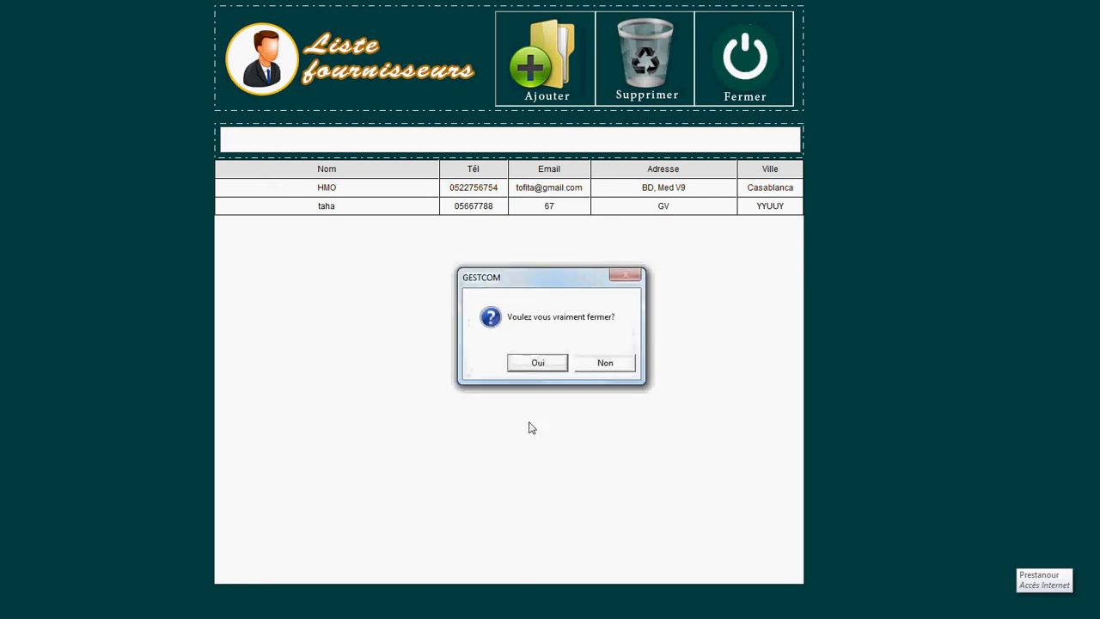
left_click(535, 364)
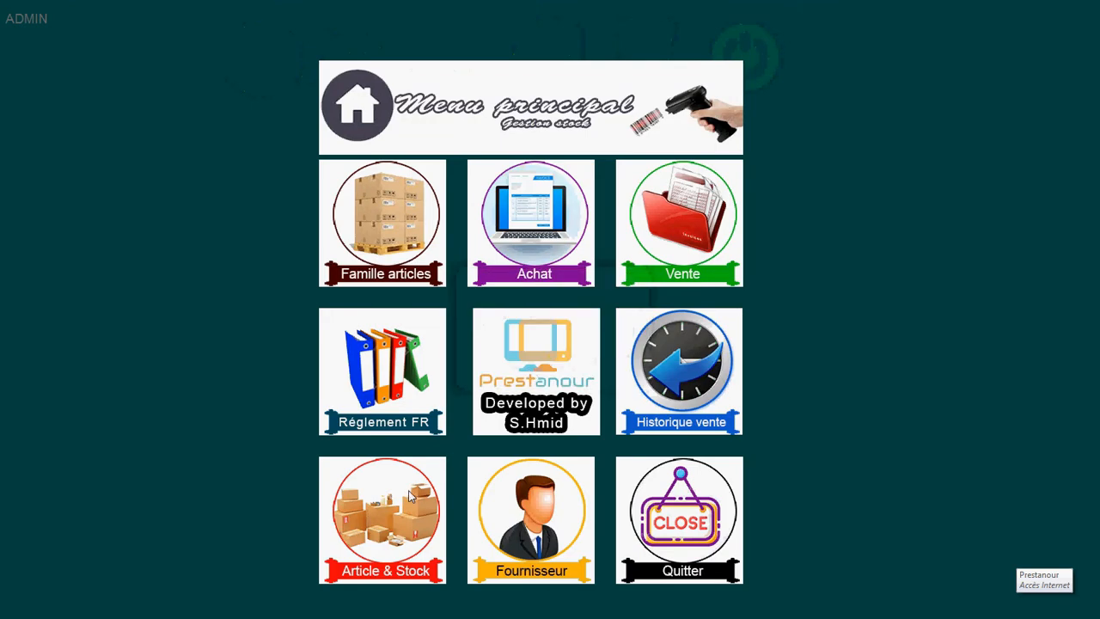
Step: Open Liste articles from the Article & Stock tile on the Menu principal
left_click(410, 496)
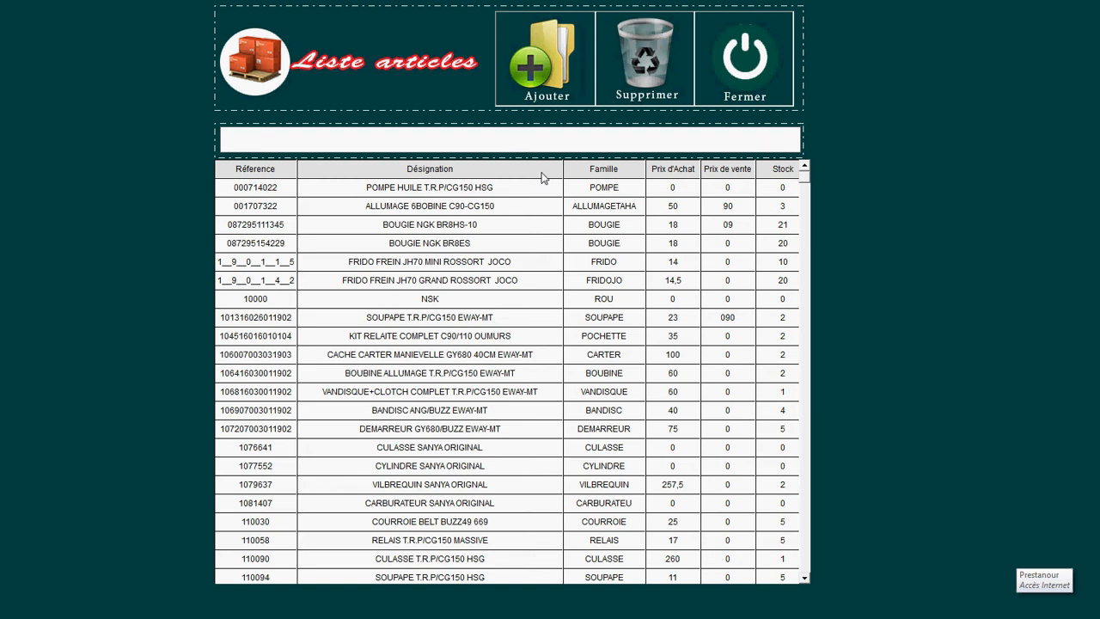
type("B")
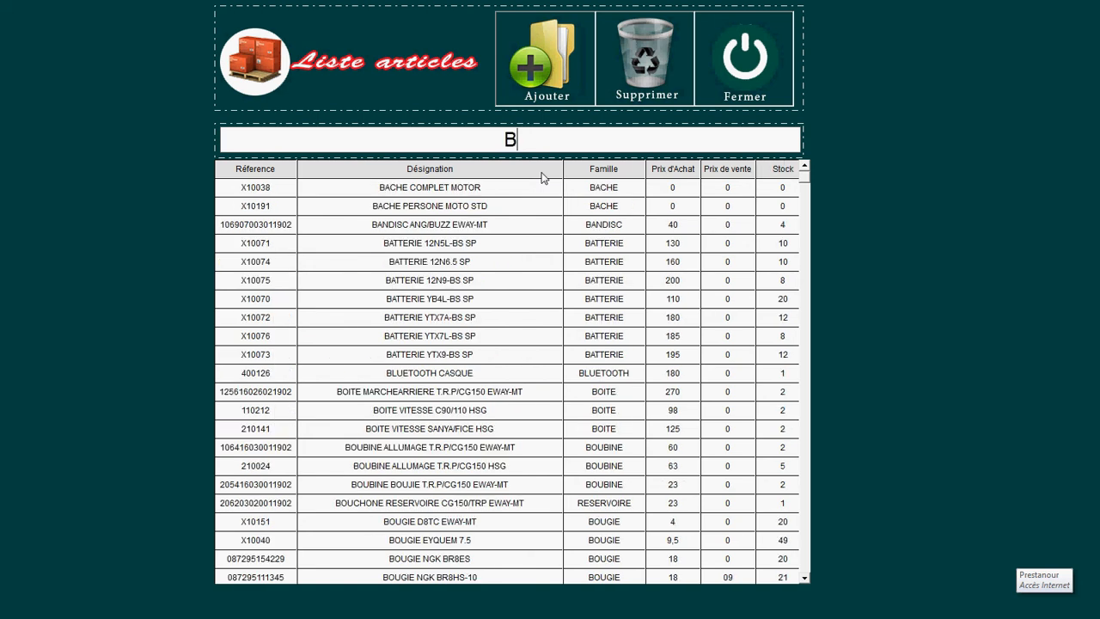
type("O")
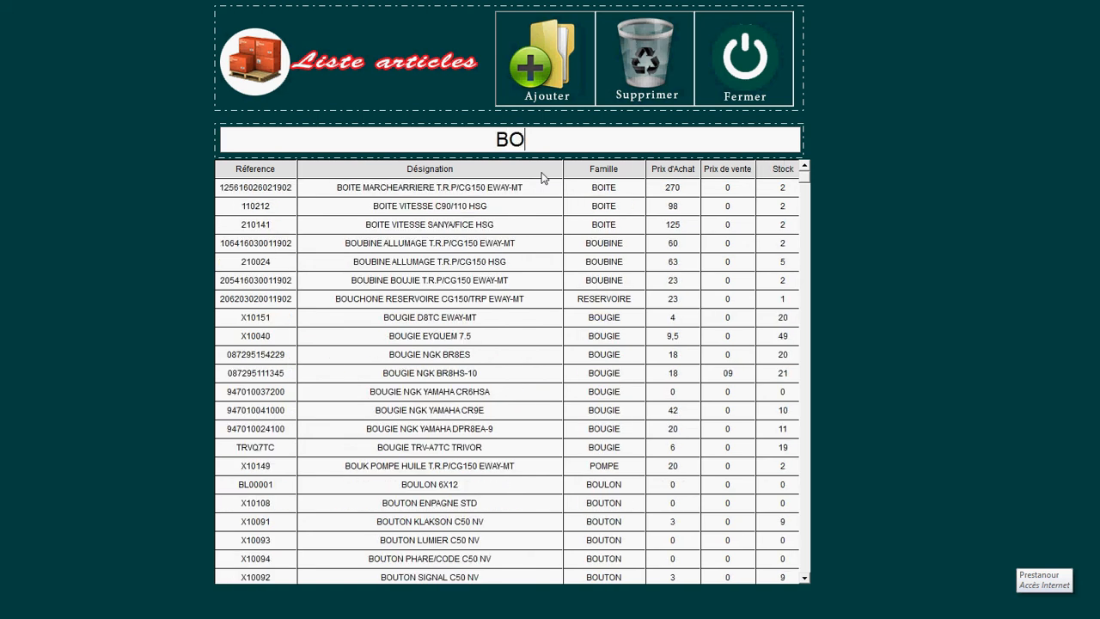
key("BackSpace")
key("BackSpace")
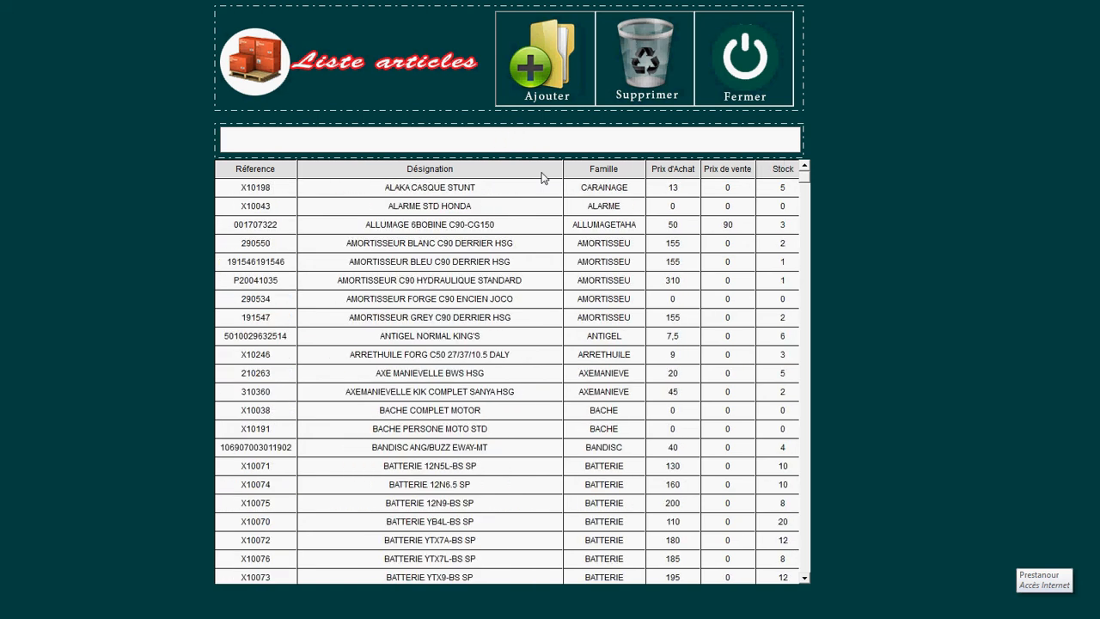
type("0")
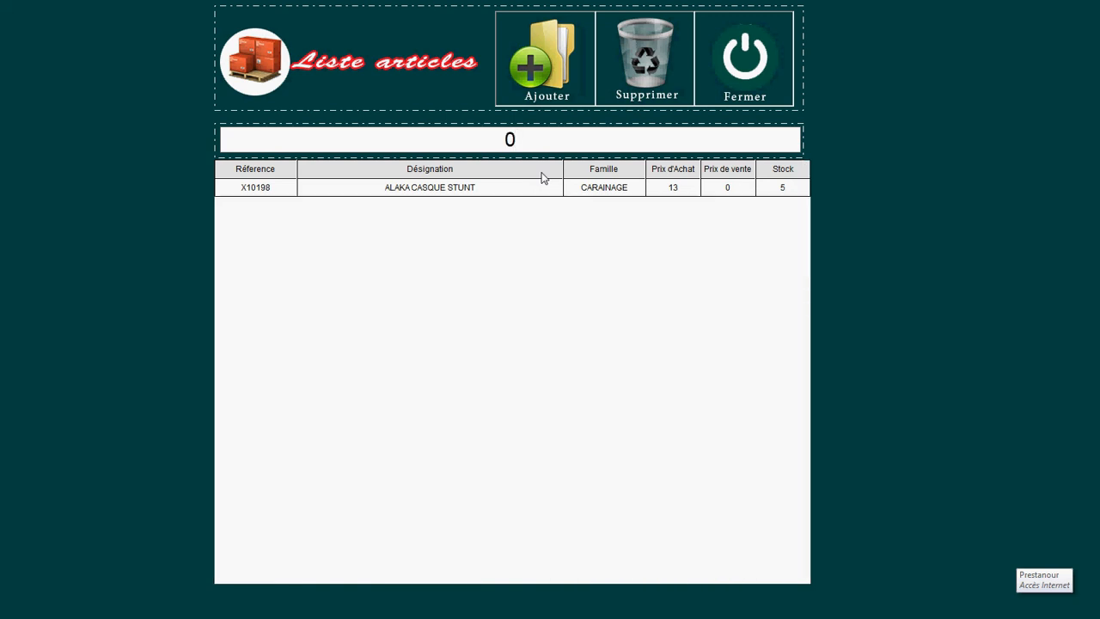
key("BackSpace")
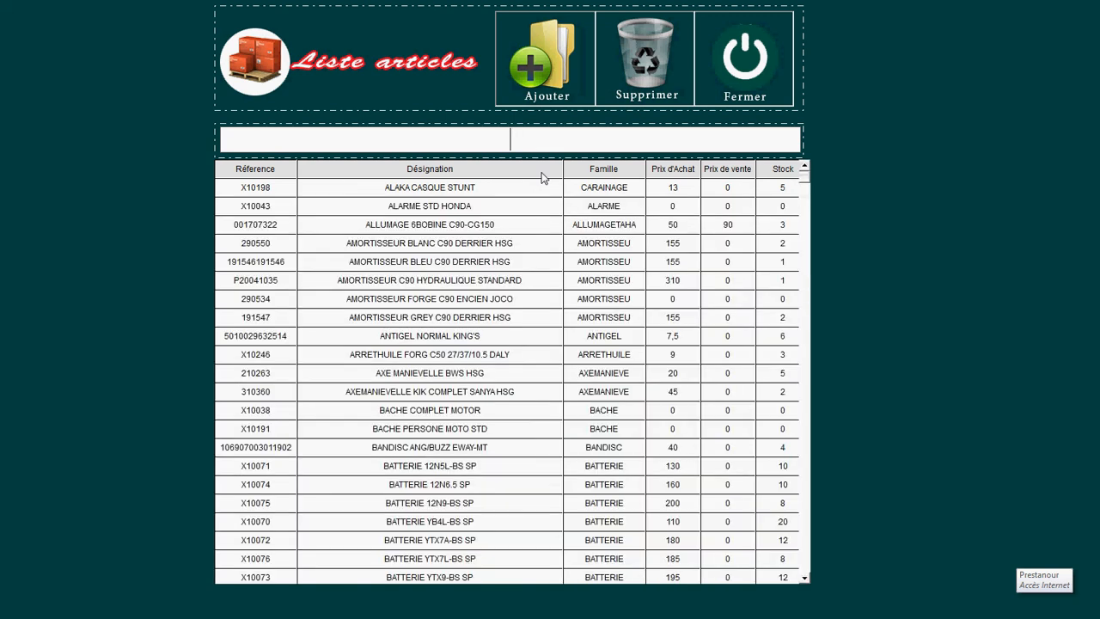
type("X")
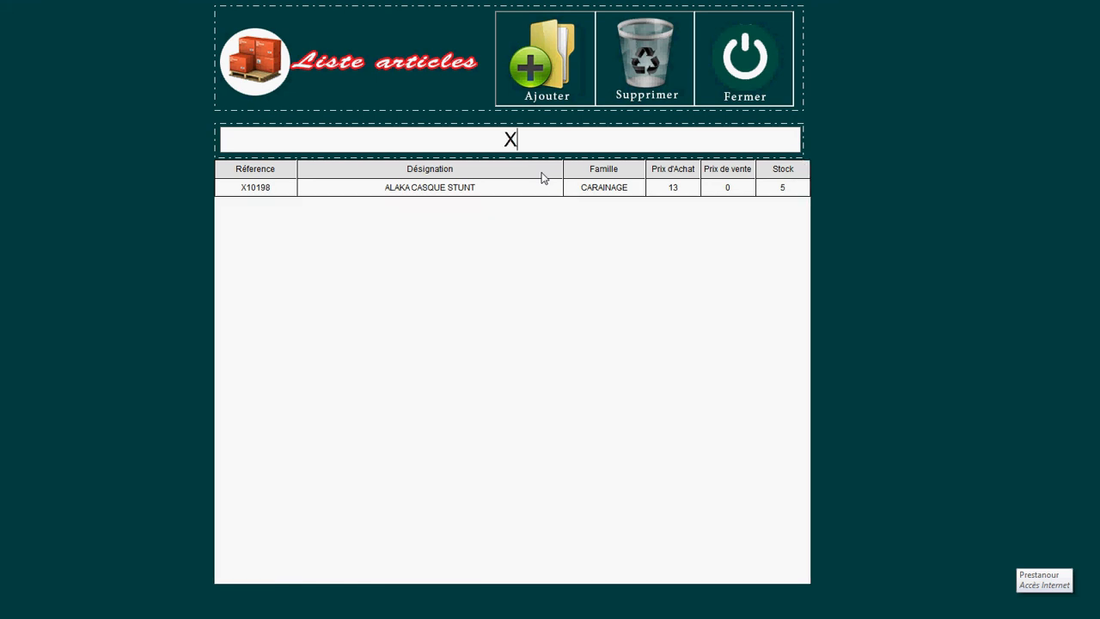
key("BackSpace")
type("A")
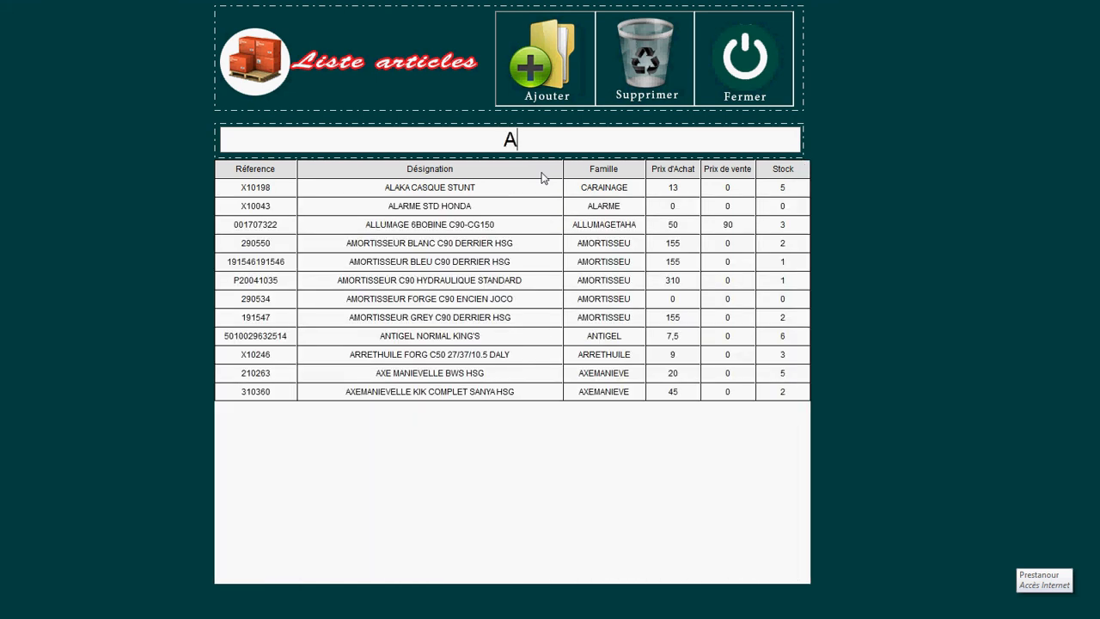
type("X")
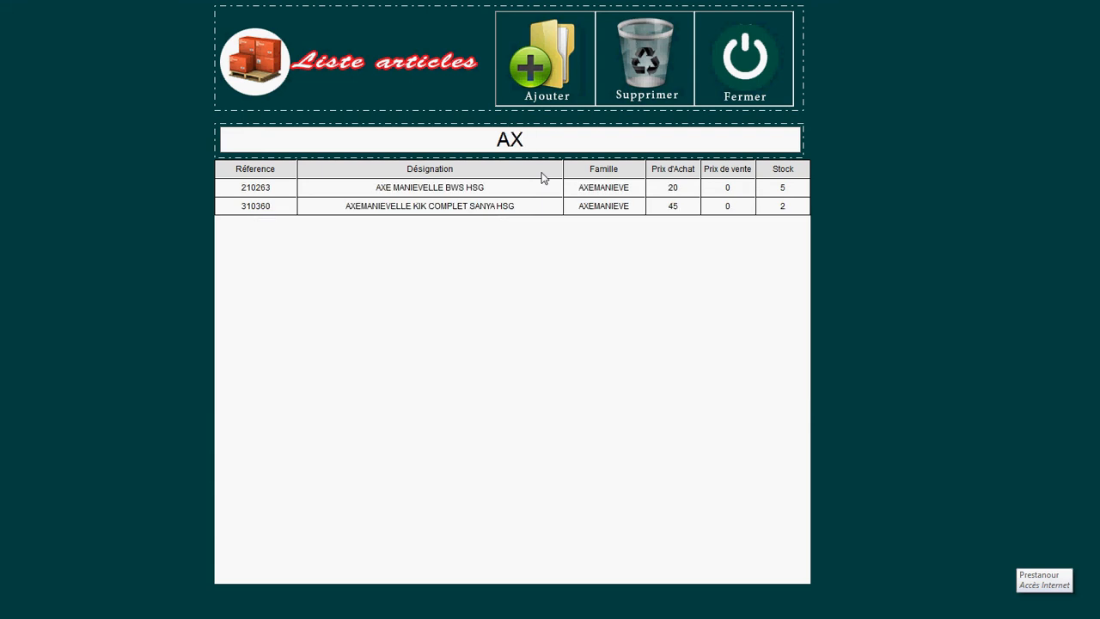
key("BackSpace")
key("BackSpace")
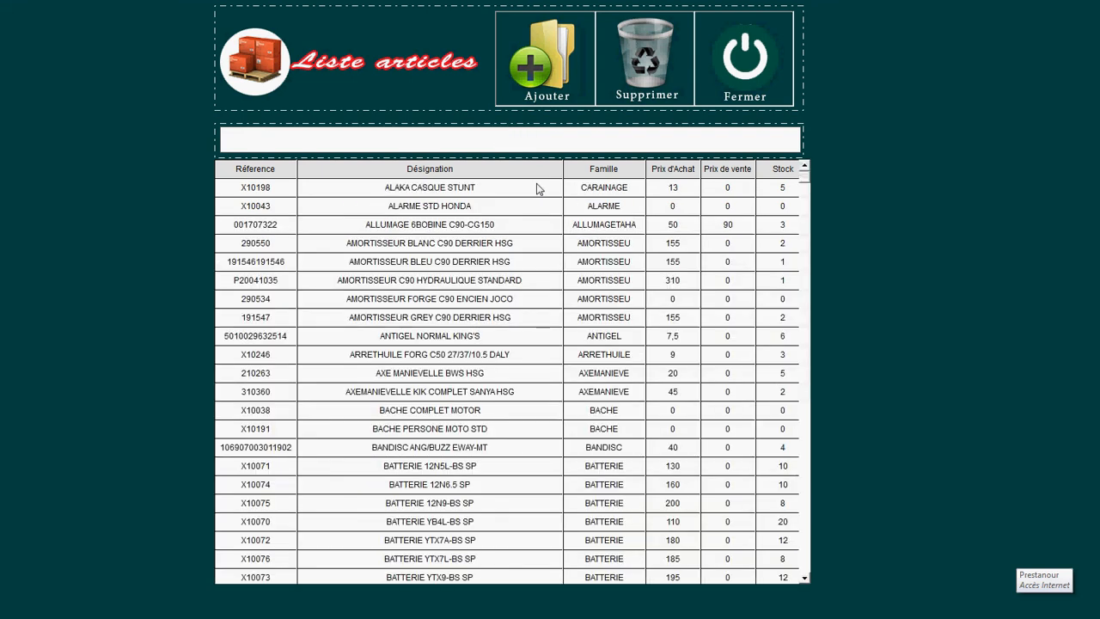
double_click(535, 188)
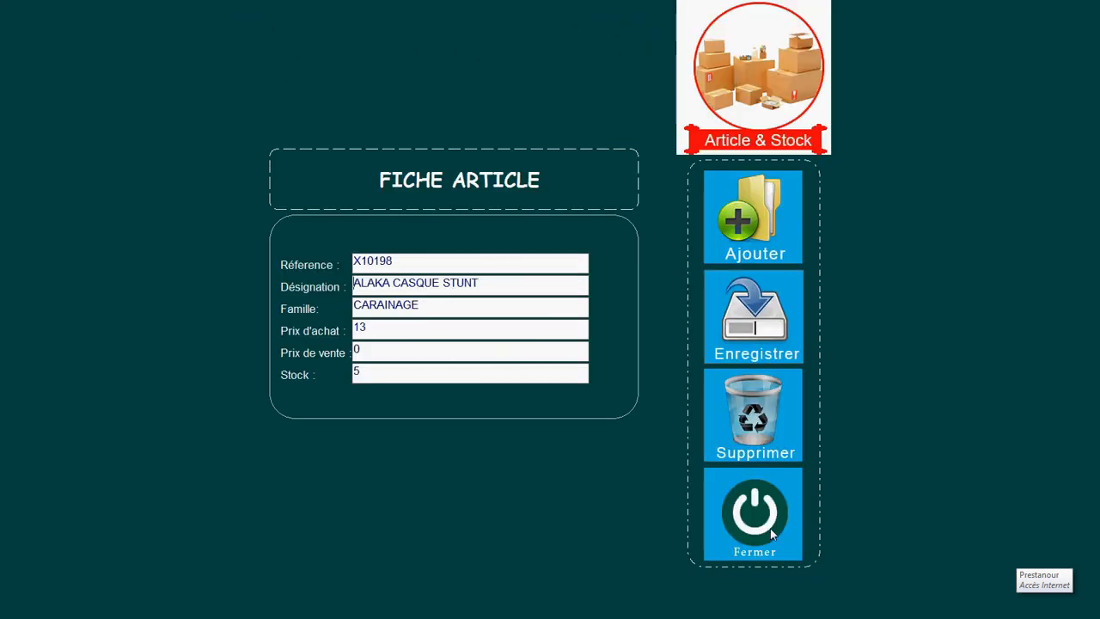
left_click(760, 427)
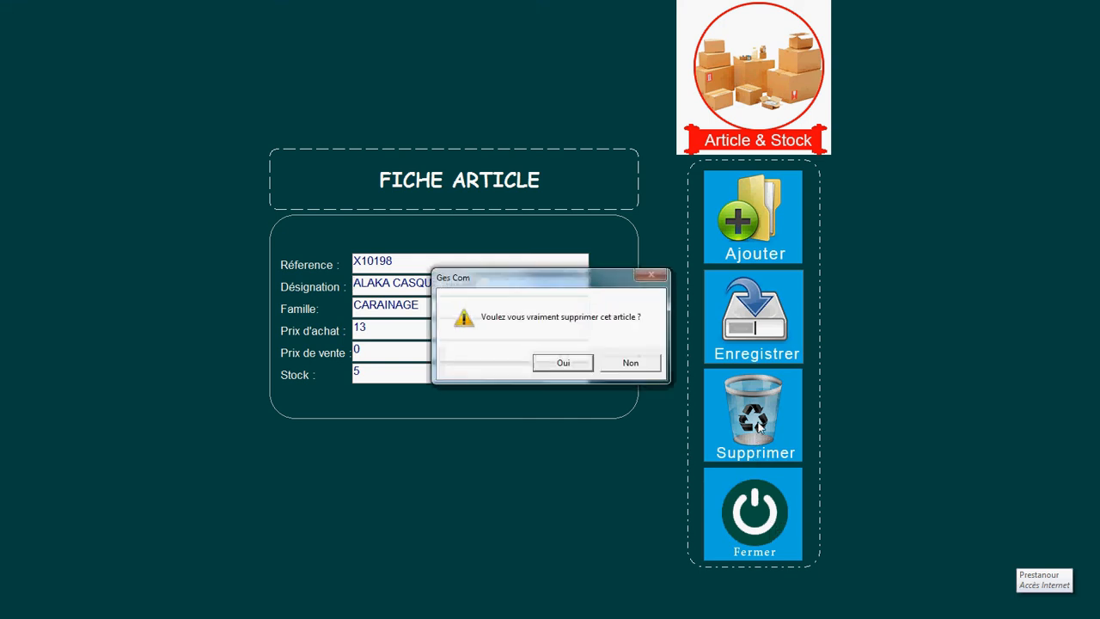
left_click(627, 363)
left_click(752, 503)
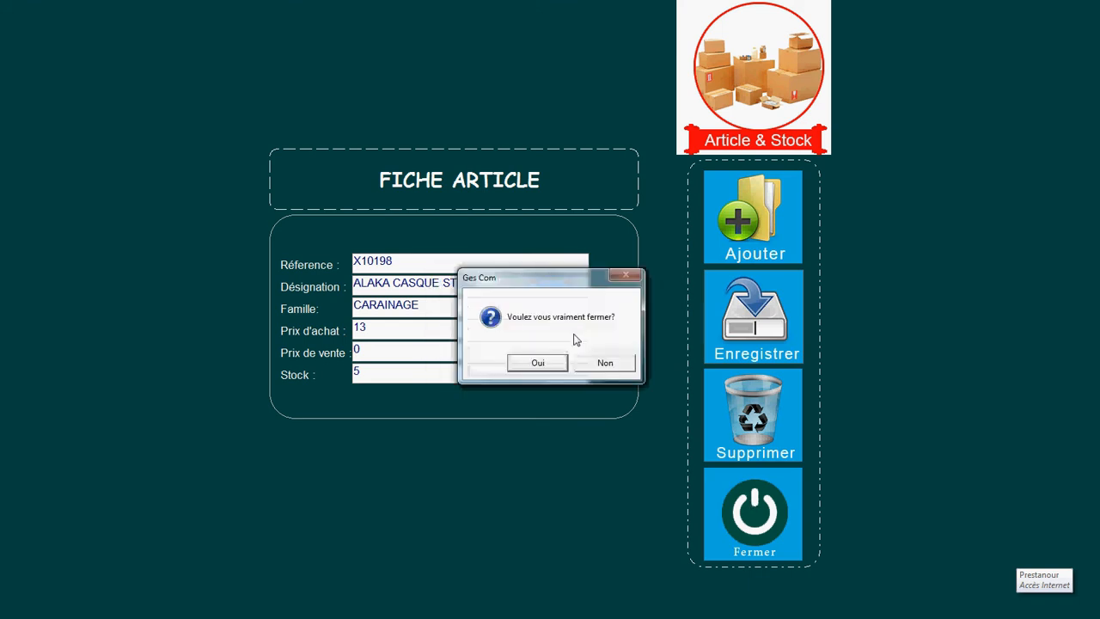
left_click(526, 364)
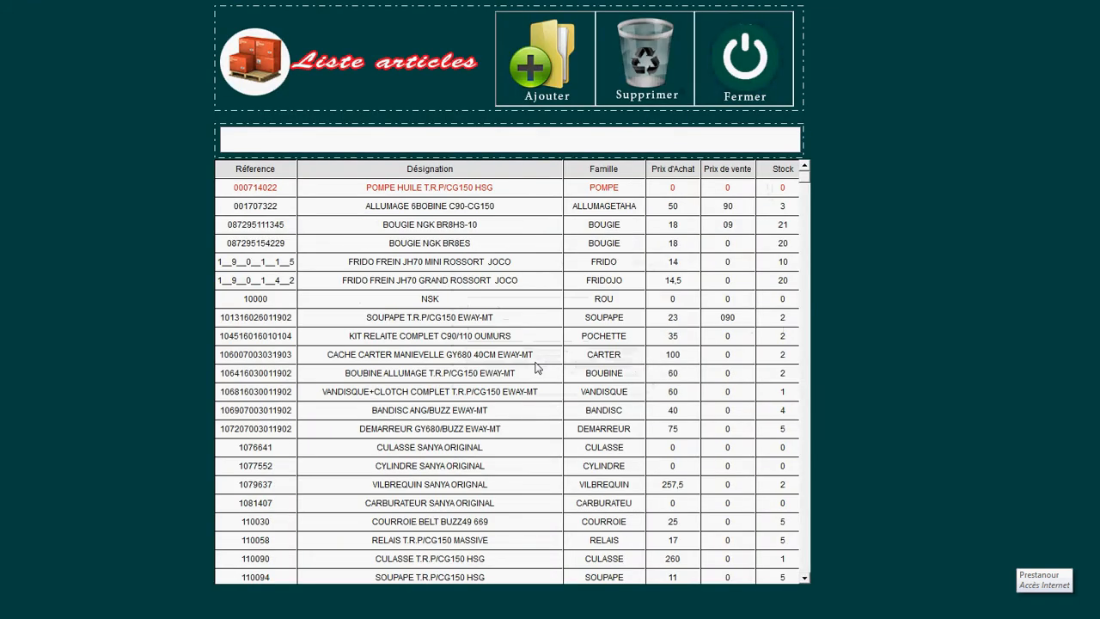
double_click(479, 304)
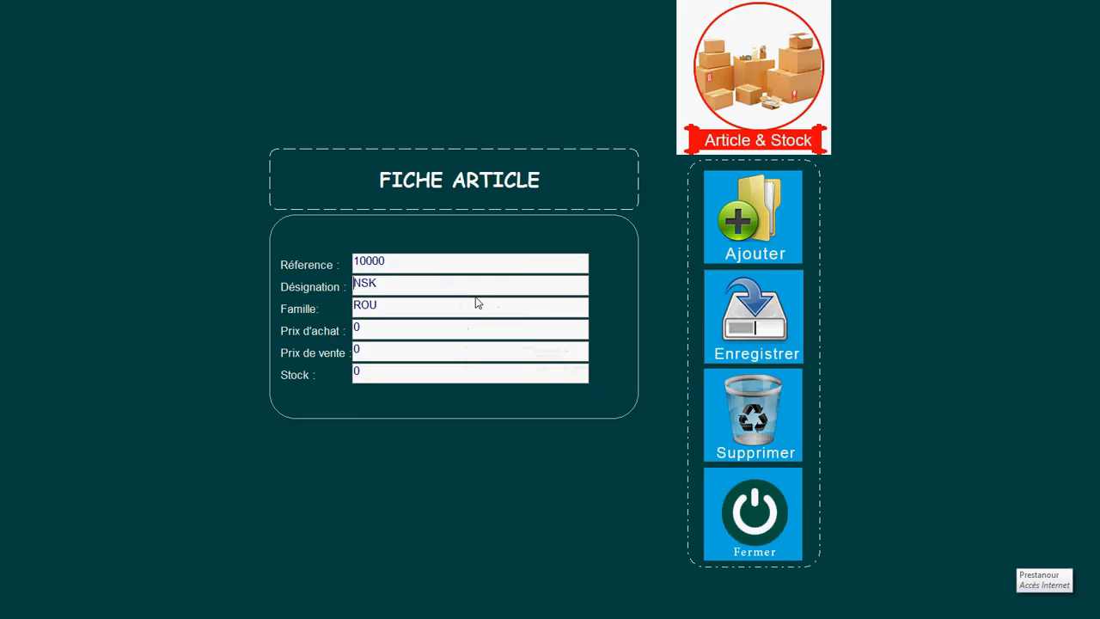
left_click(756, 404)
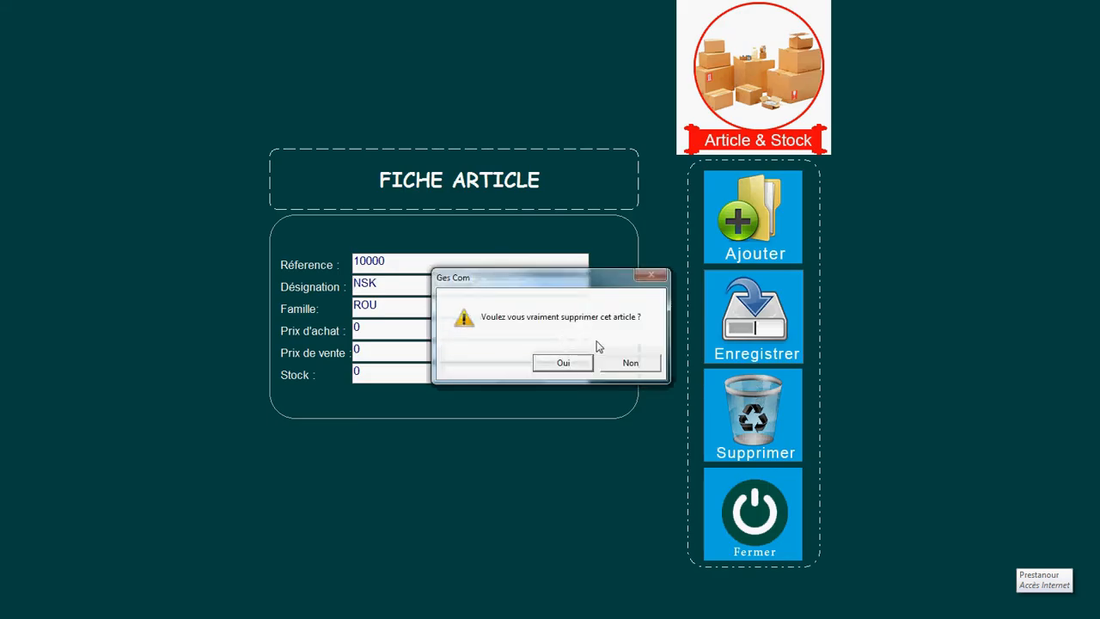
left_click(631, 364)
left_click(754, 507)
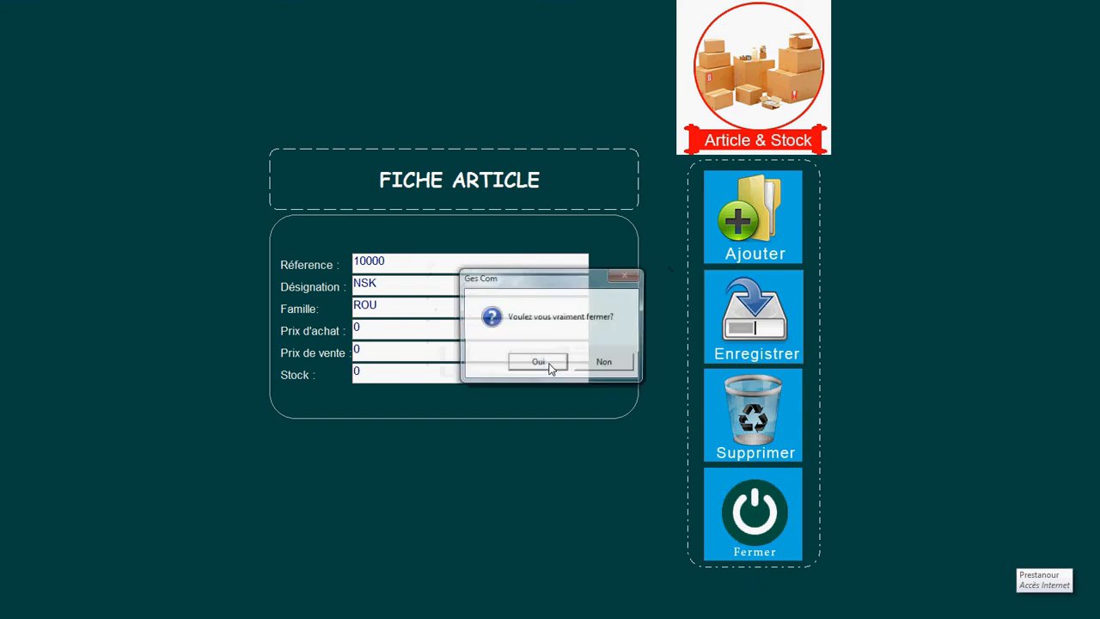
left_click(537, 362)
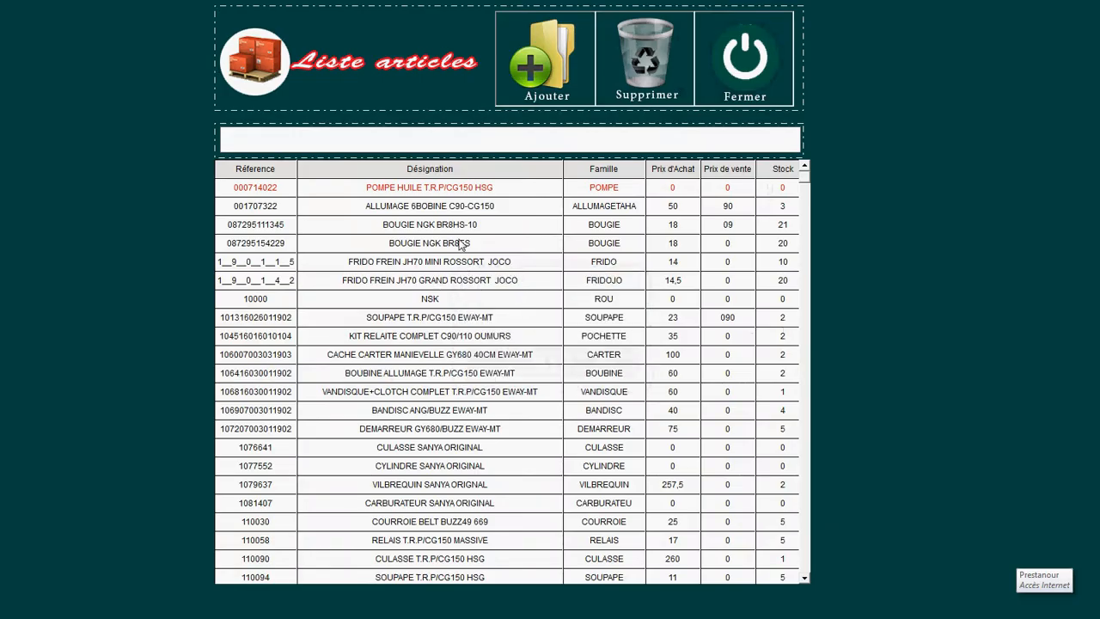
double_click(466, 188)
left_click(753, 413)
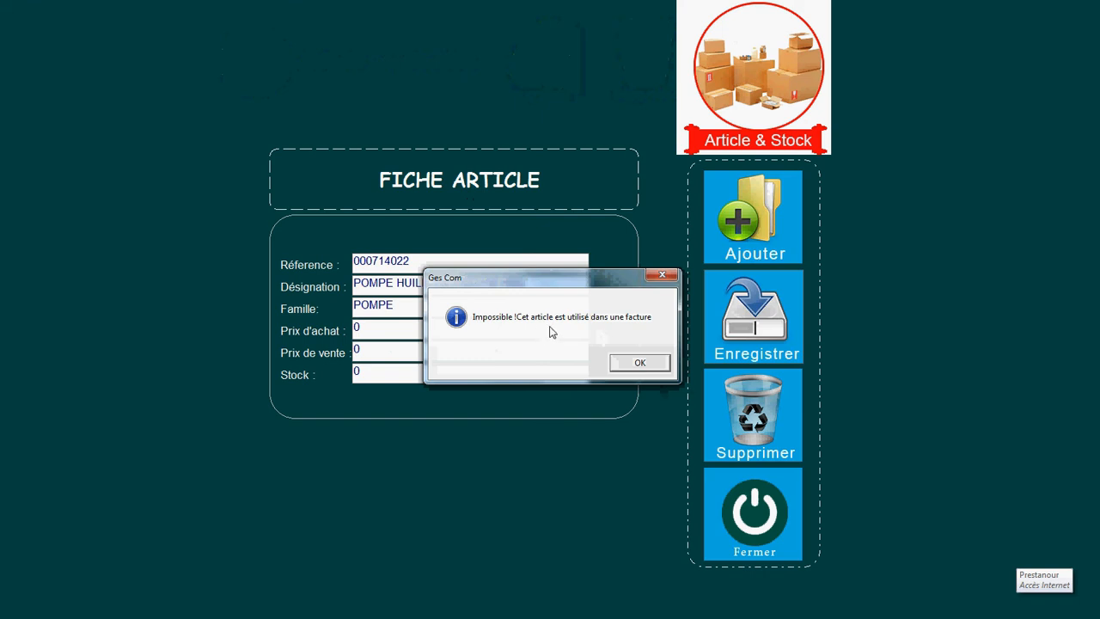
left_click(641, 363)
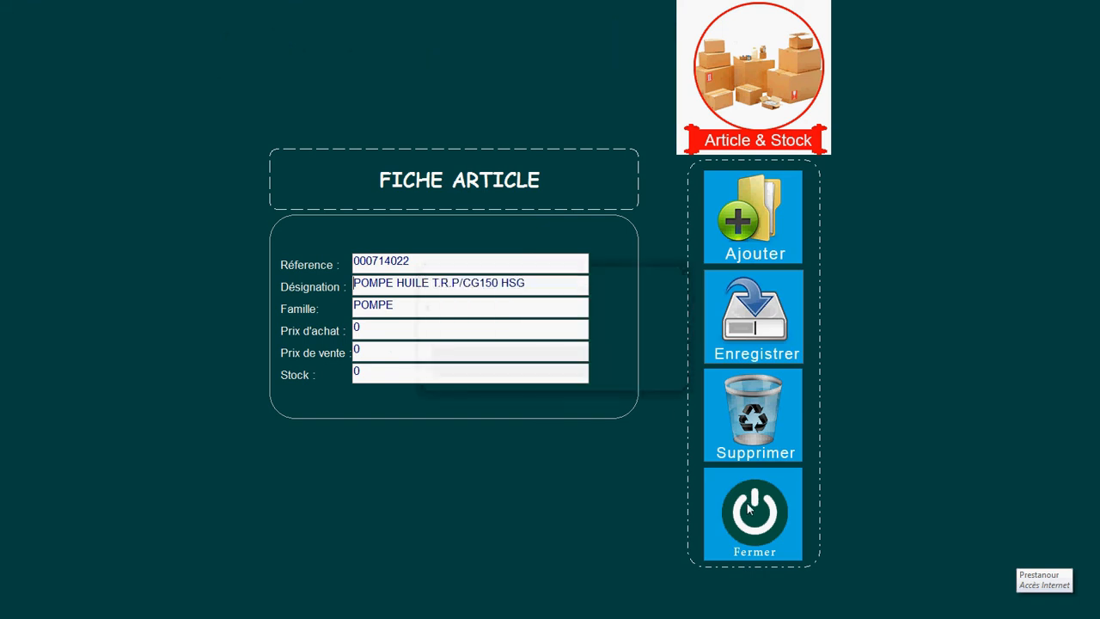
left_click(753, 511)
left_click(539, 364)
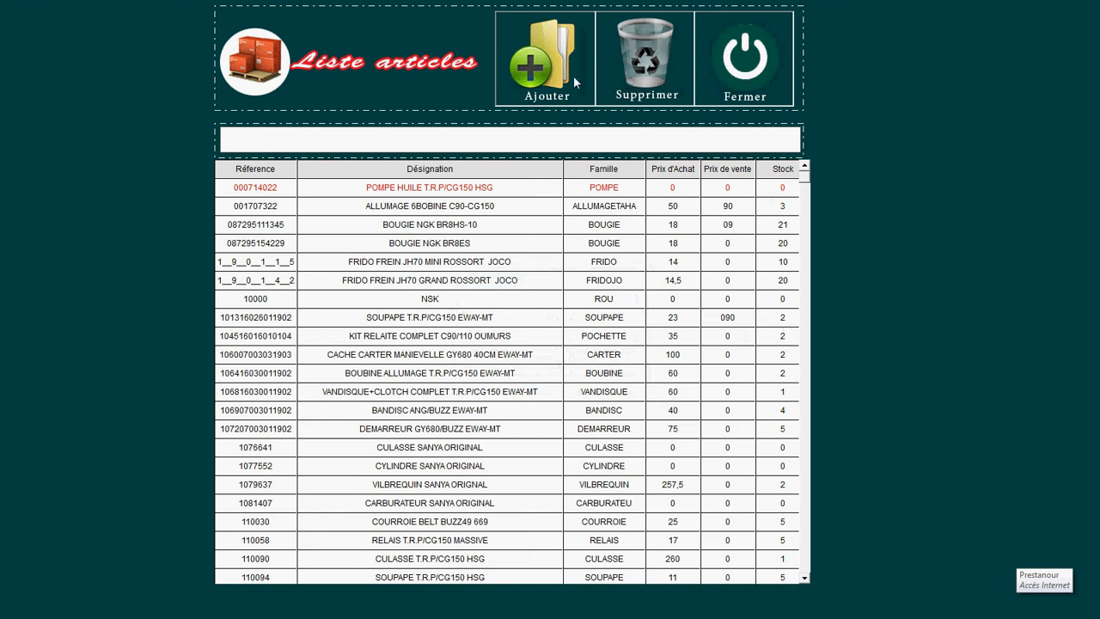
Step: Close Liste articles and create new purchase voucher 4 dated 11/02/2021 from Liste Achats
left_click(750, 80)
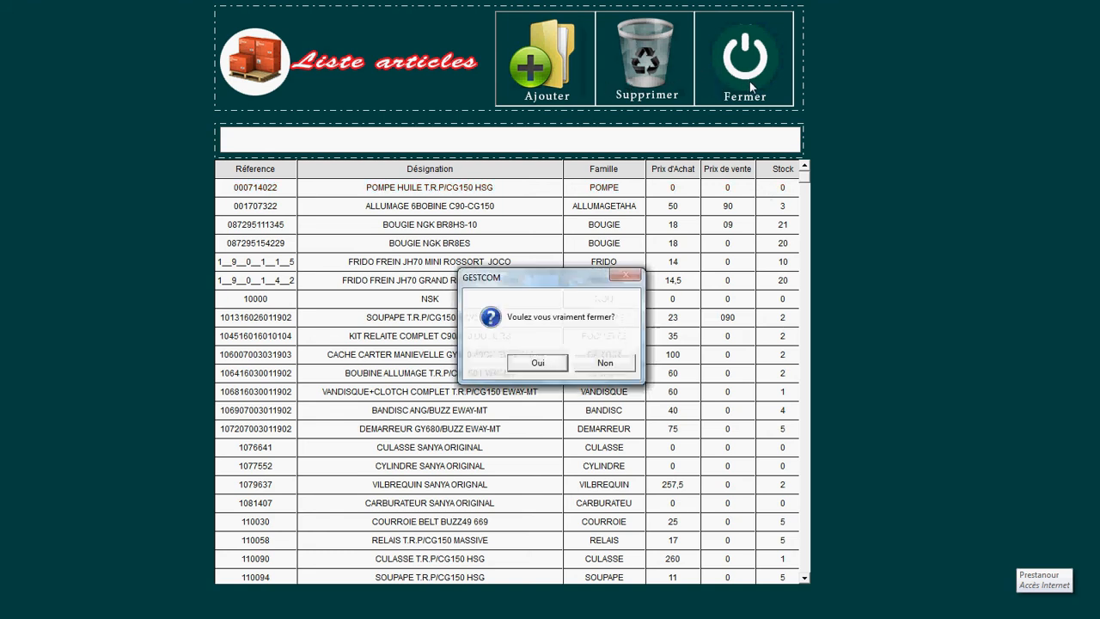
left_click(554, 364)
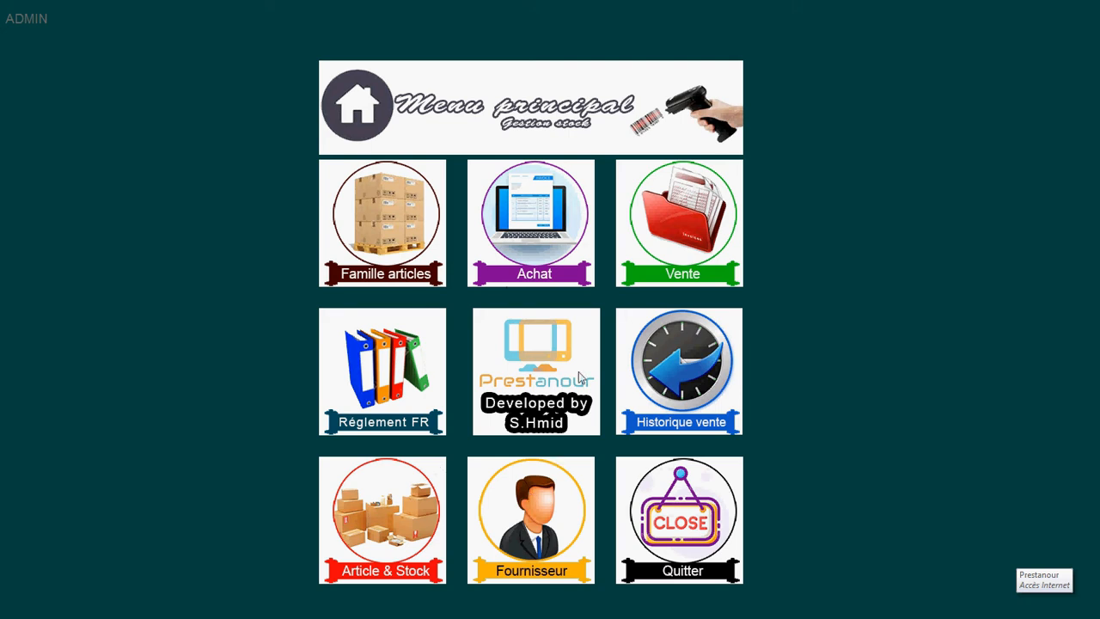
left_click(556, 232)
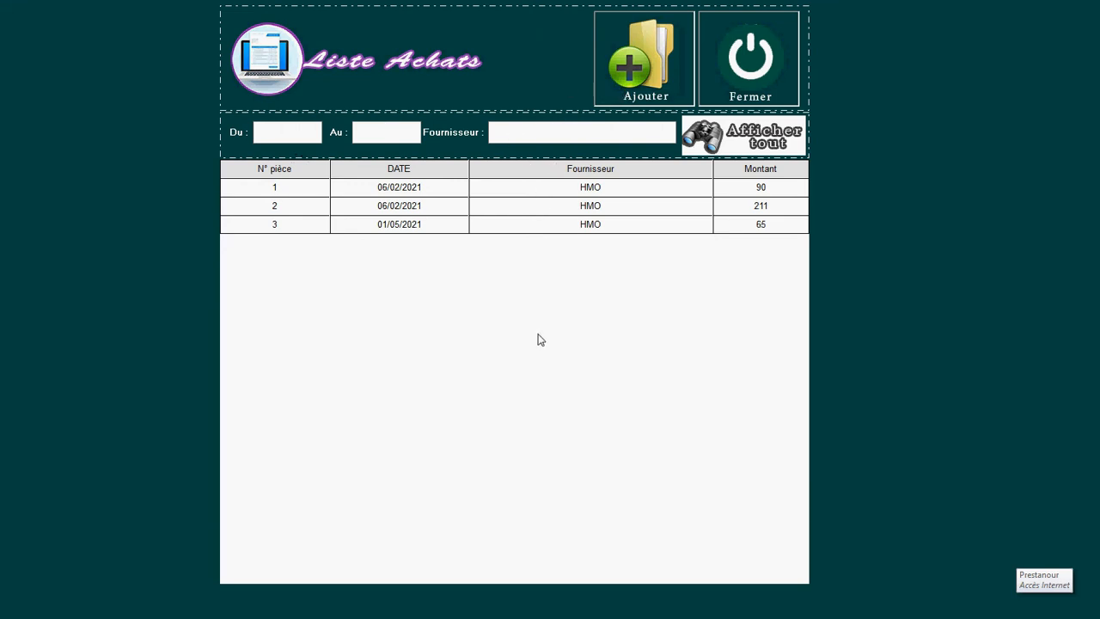
left_click(645, 77)
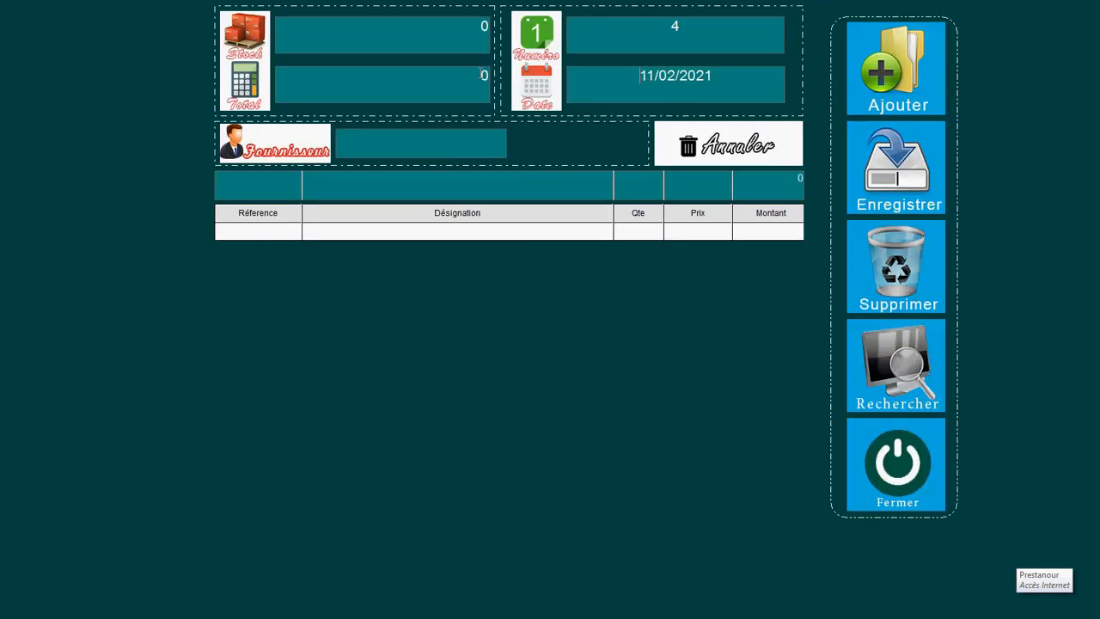
Step: Remove a stray letter from the voucher number and enter the other saved supplier instead of HMO
left_click(680, 27)
type("j")
key("BackSpace")
left_click(484, 142)
type("H")
key("BackSpace")
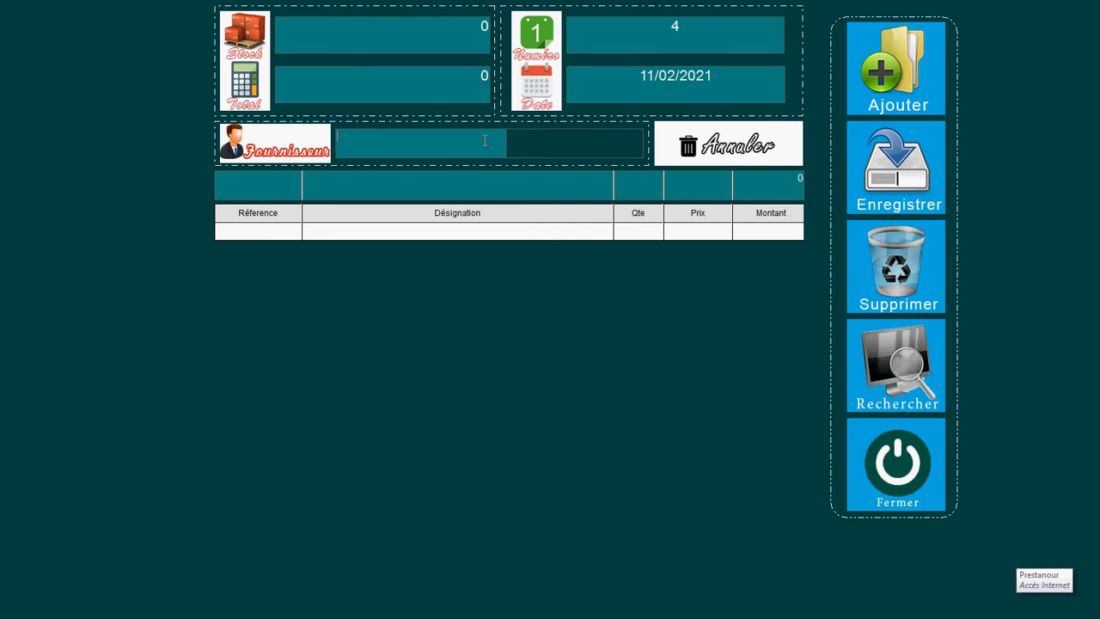
type("H")
key("BackSpace")
type("t")
key("Return")
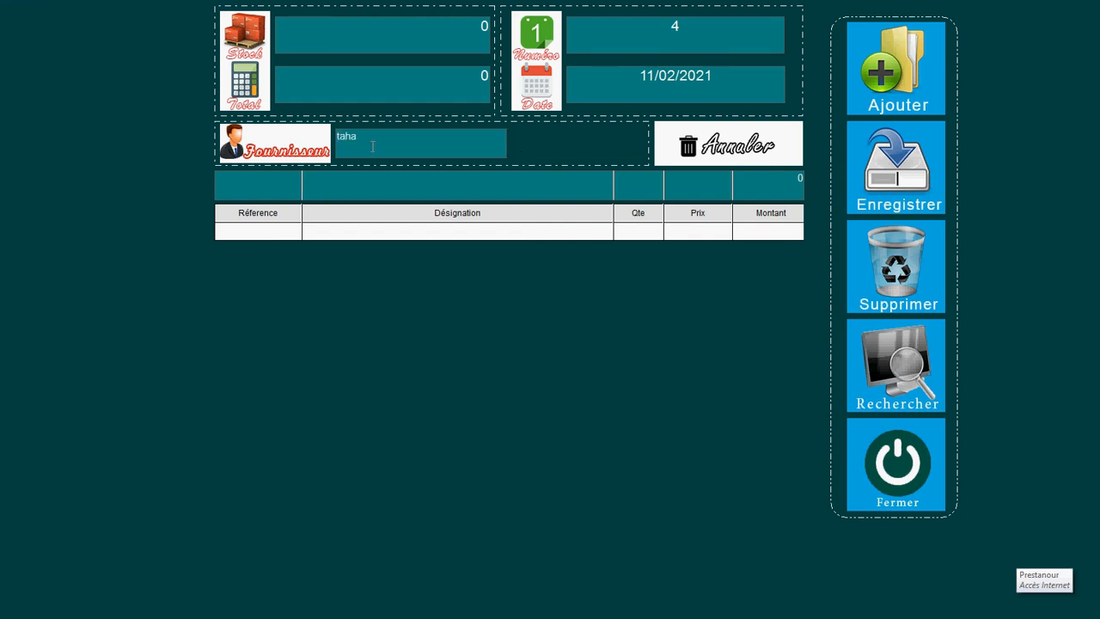
Step: Add 100 POMPE HUILE T.R.P/CG150 HSG (000714022) at price 10 to the purchase
left_click(284, 186)
type("A")
key("BackSpace")
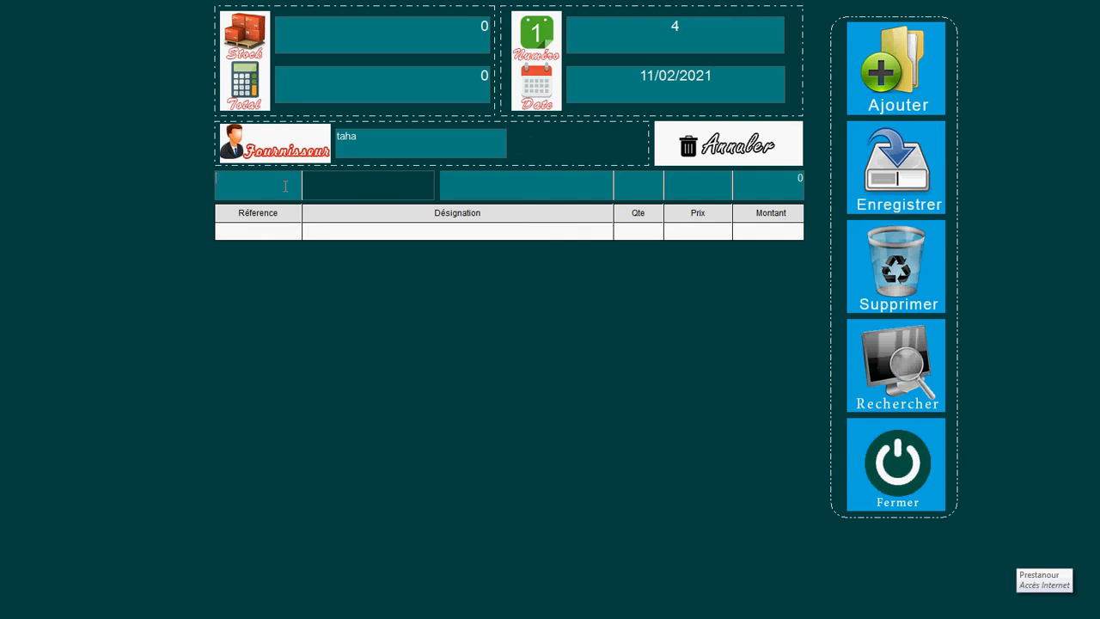
type("0")
left_click(371, 188)
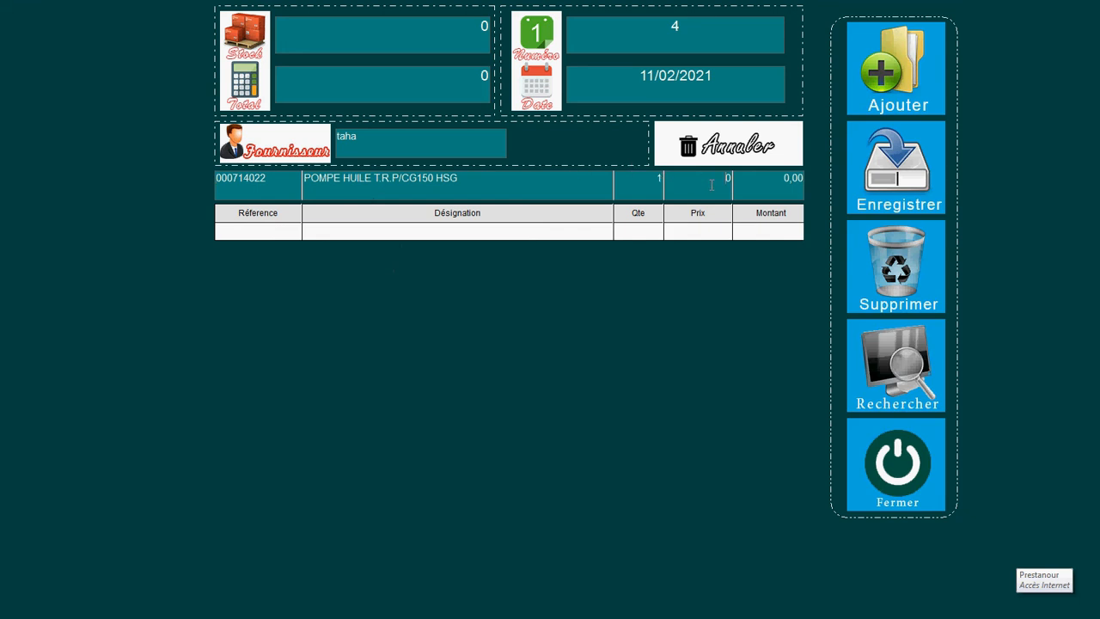
left_click(662, 179)
type("10")
key("Return")
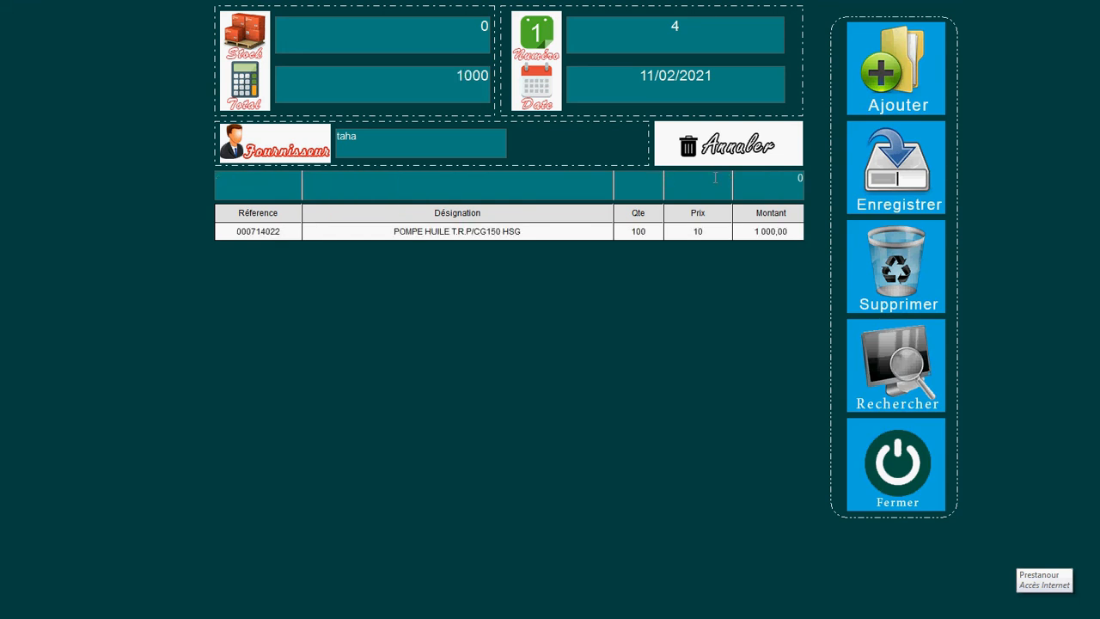
Step: Add 10 PLAQUETTE JH70/LOGIK HSG (400071) at price 13
left_click(277, 186)
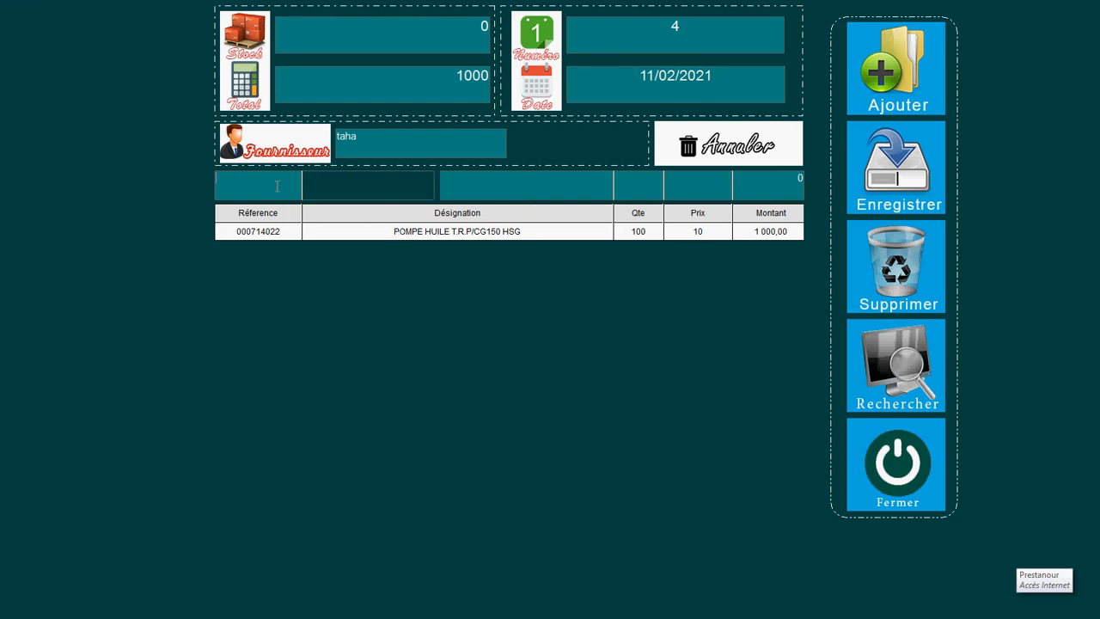
type("4")
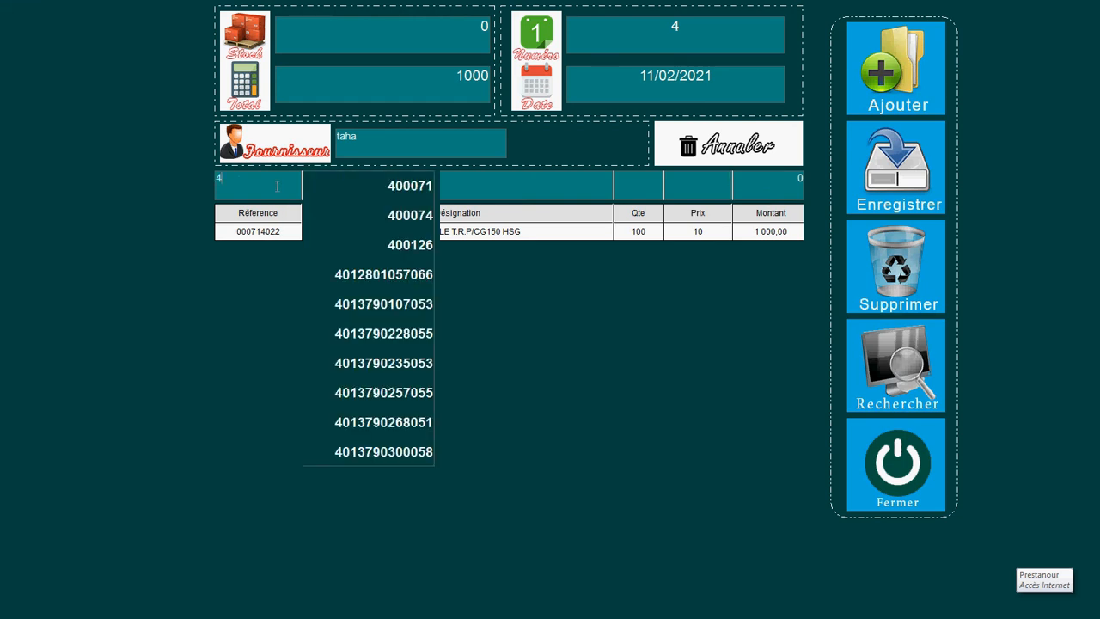
left_click(410, 189)
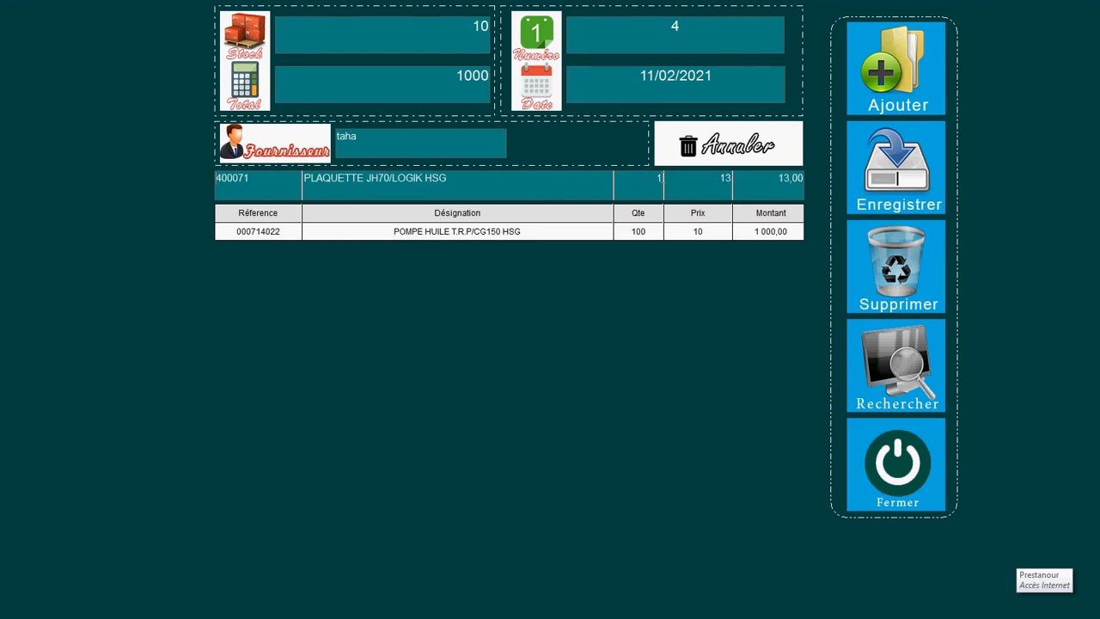
type("0")
key("Return")
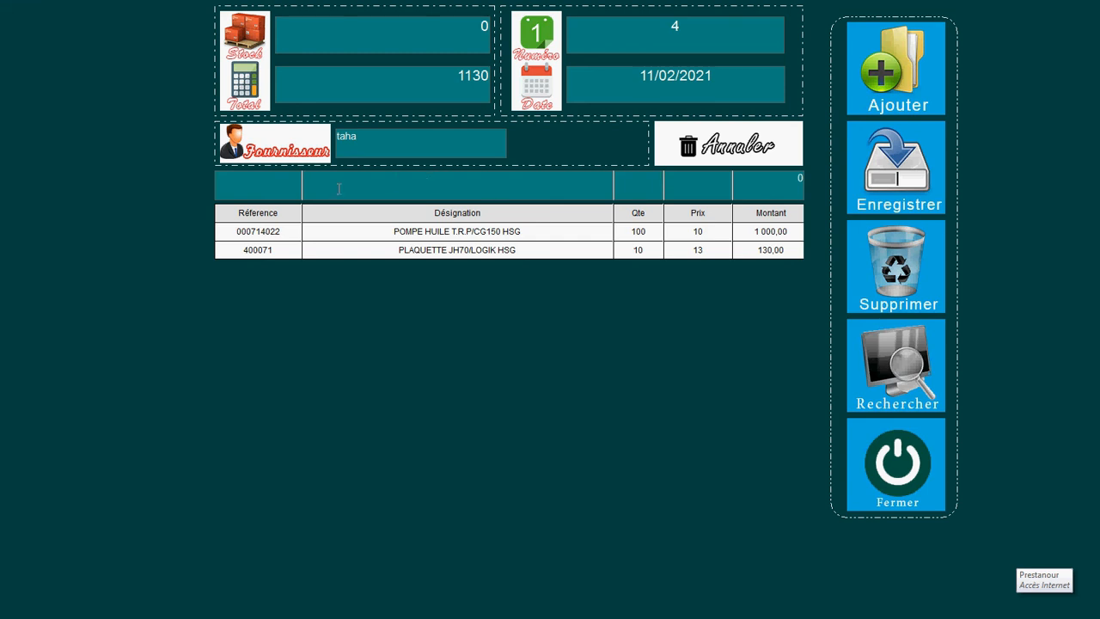
left_click(270, 190)
type("0")
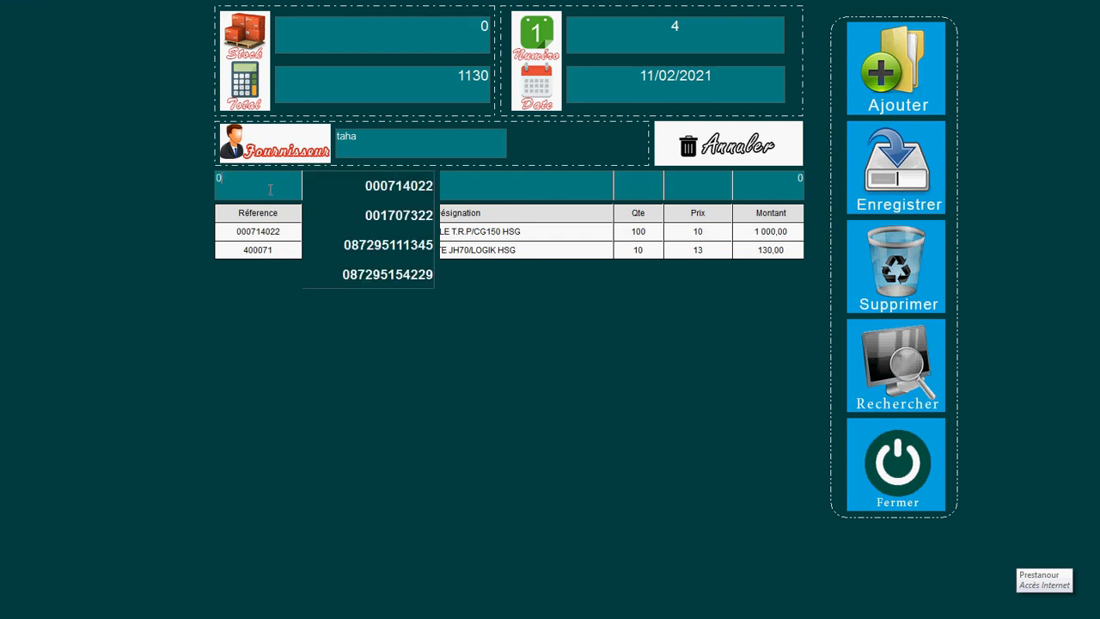
left_click(368, 248)
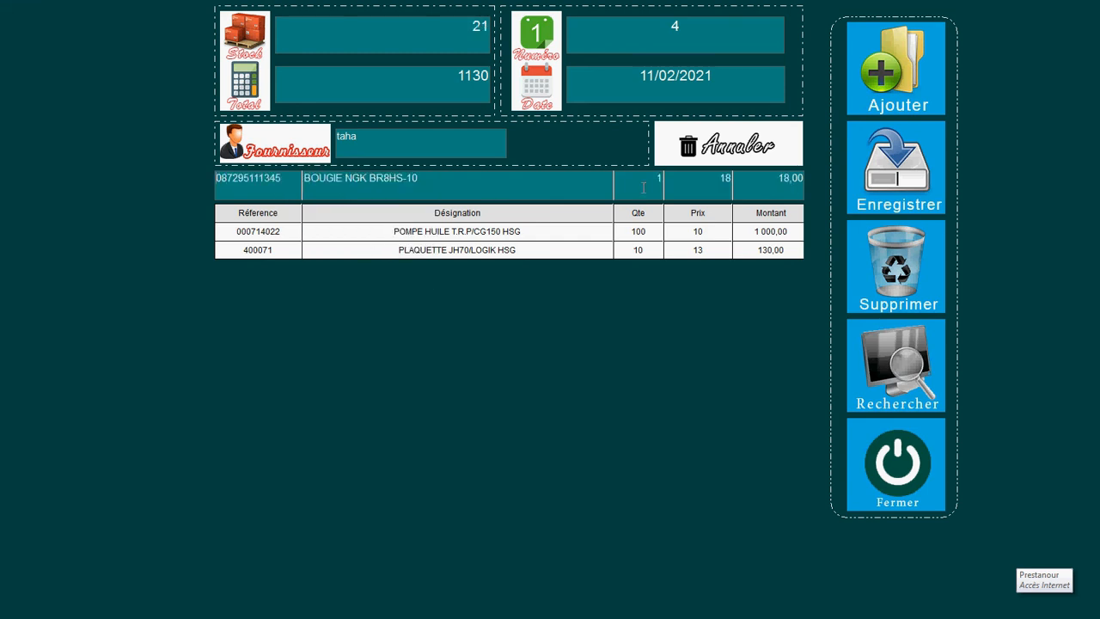
key("Return")
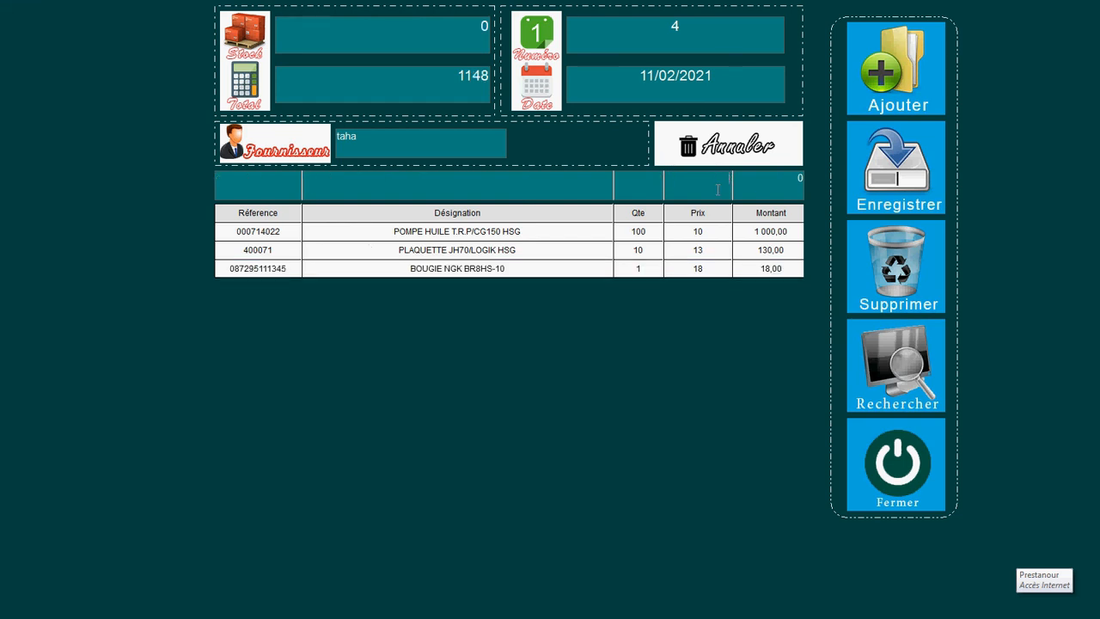
left_click(717, 268)
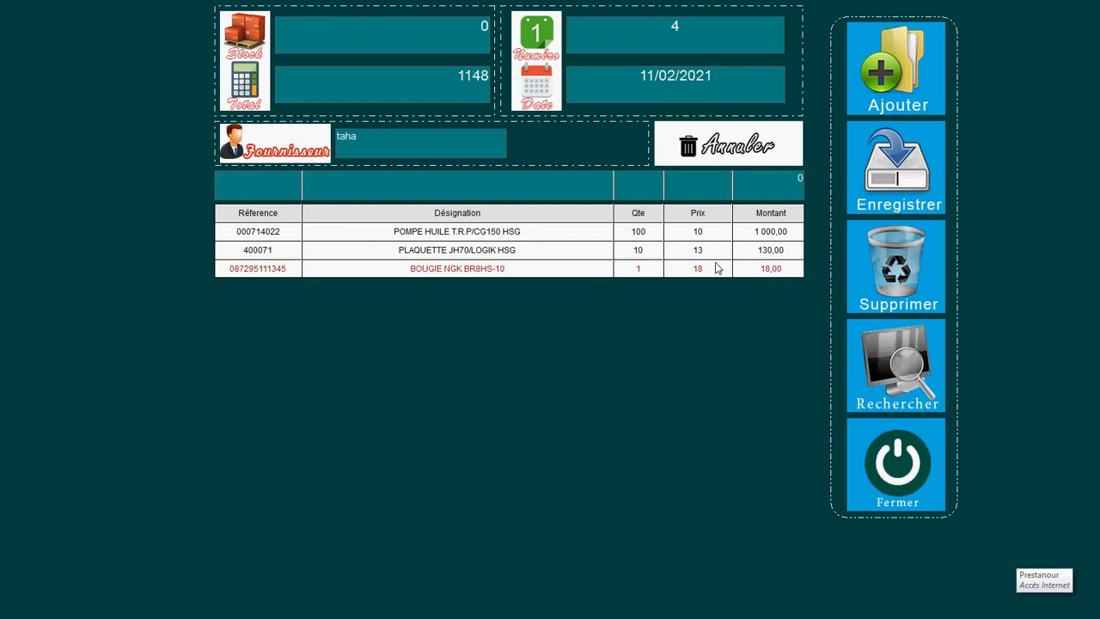
left_click(739, 144)
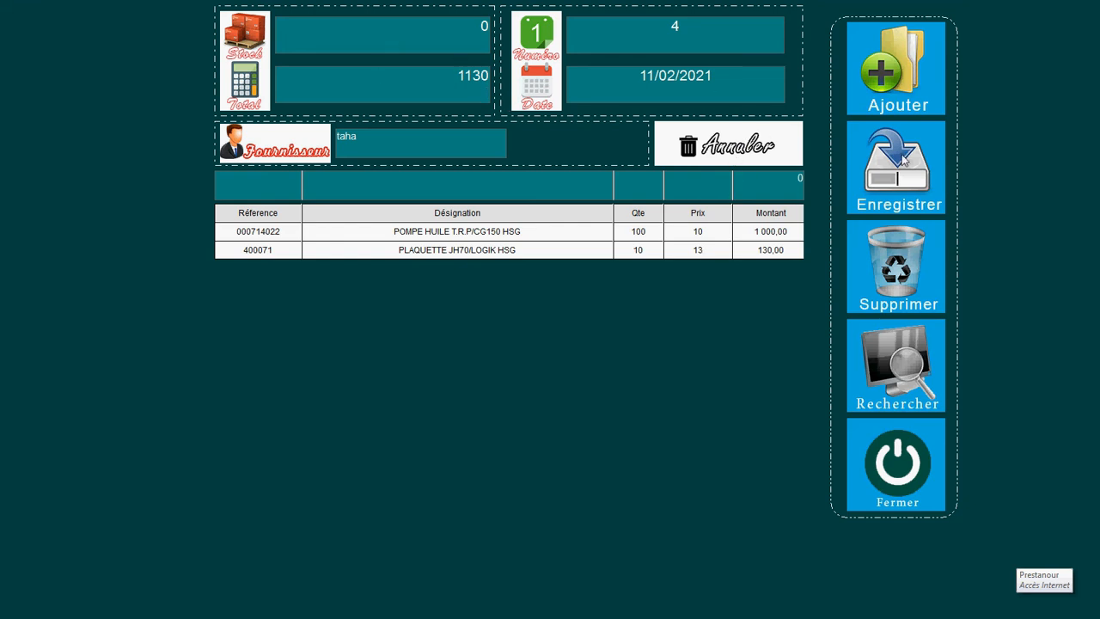
Step: Save purchase voucher 4 totalling 1130 and close the form
left_click(902, 159)
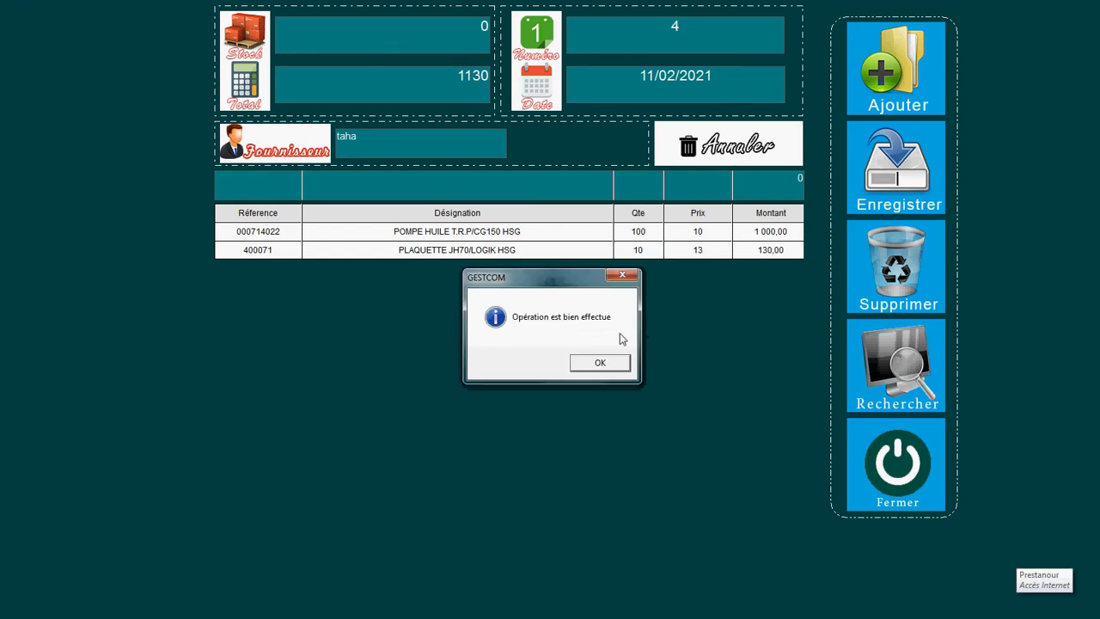
left_click(604, 366)
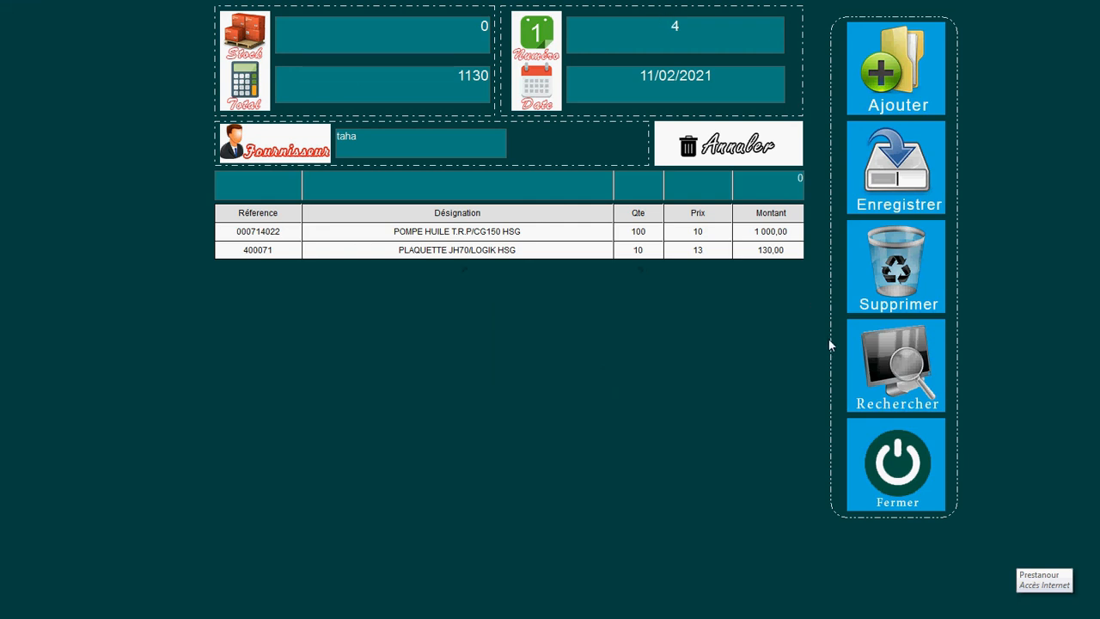
left_click(917, 452)
left_click(554, 364)
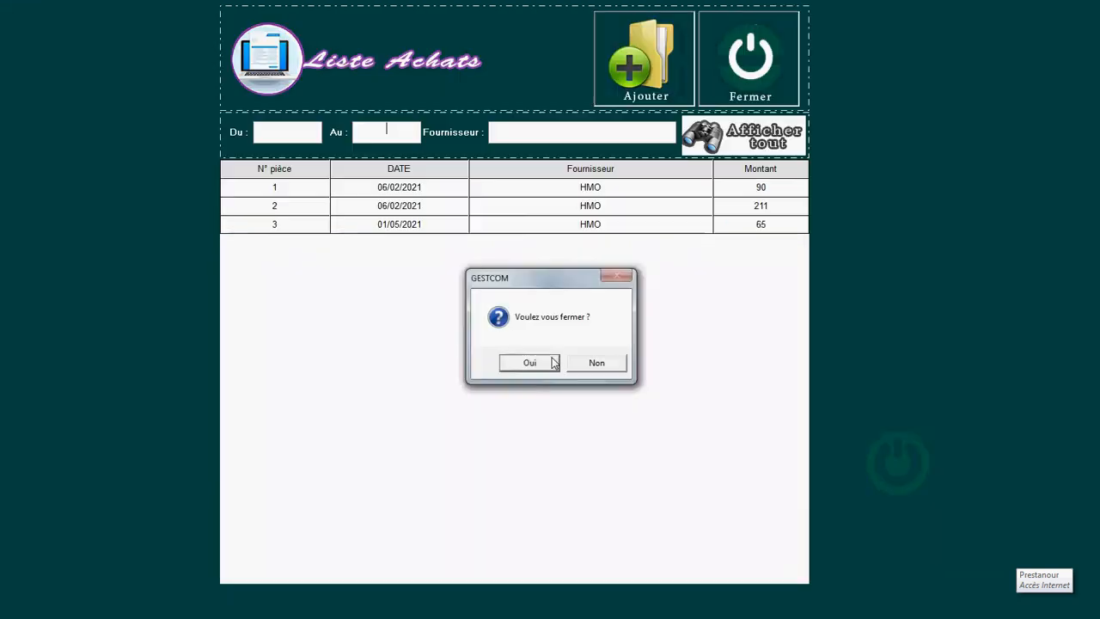
Step: Reopen purchase 4, look up voucher 2, and start a blank purchase voucher 5
double_click(423, 245)
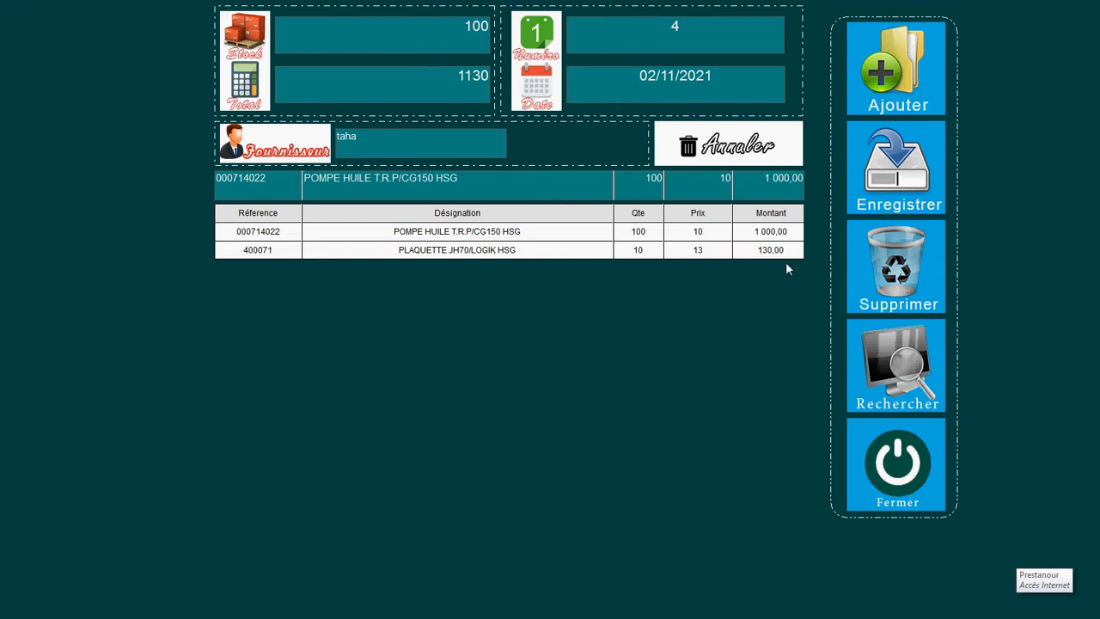
left_click(897, 370)
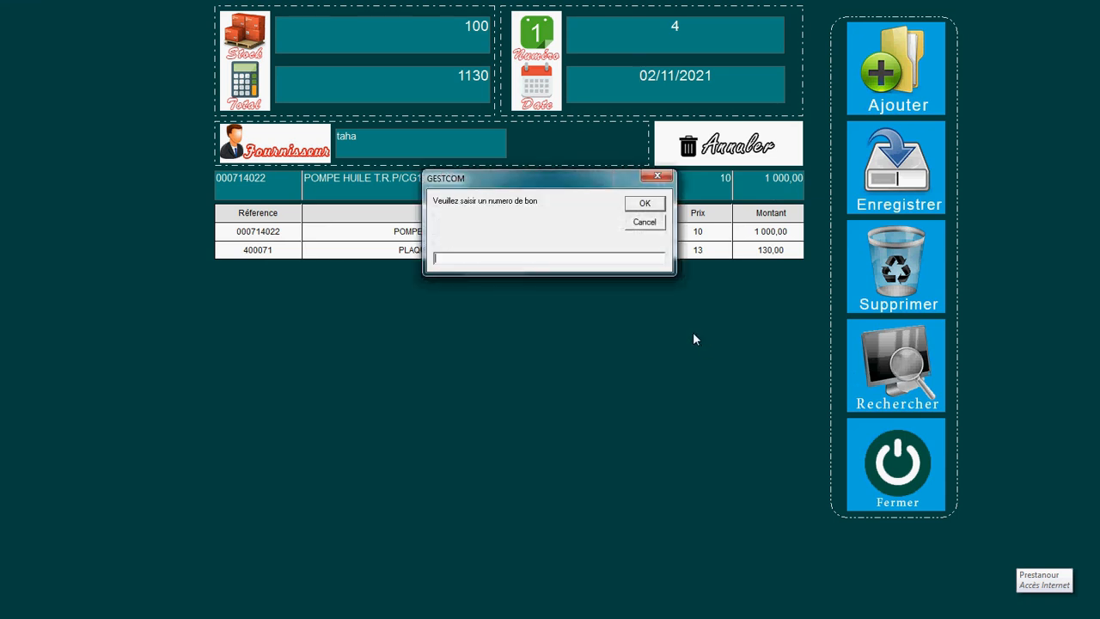
type("2")
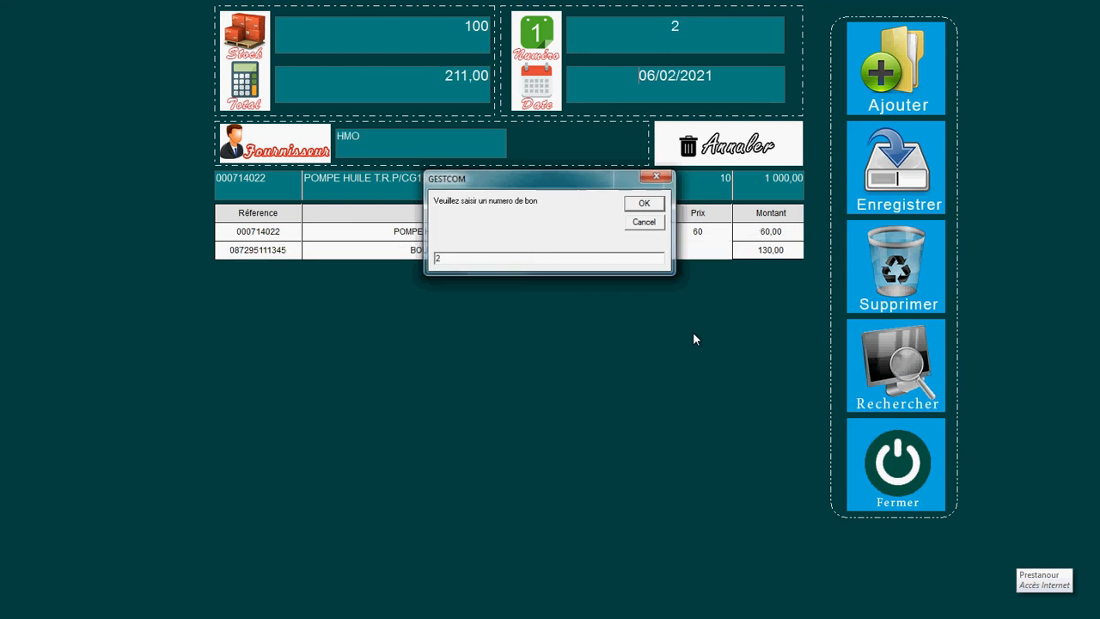
key("Return")
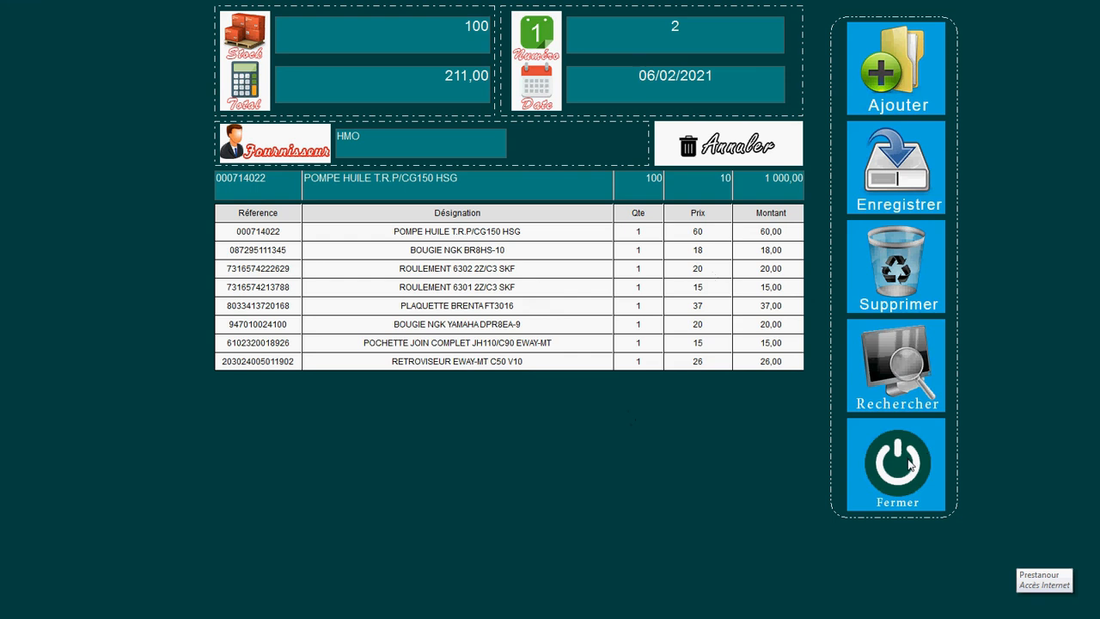
left_click(905, 73)
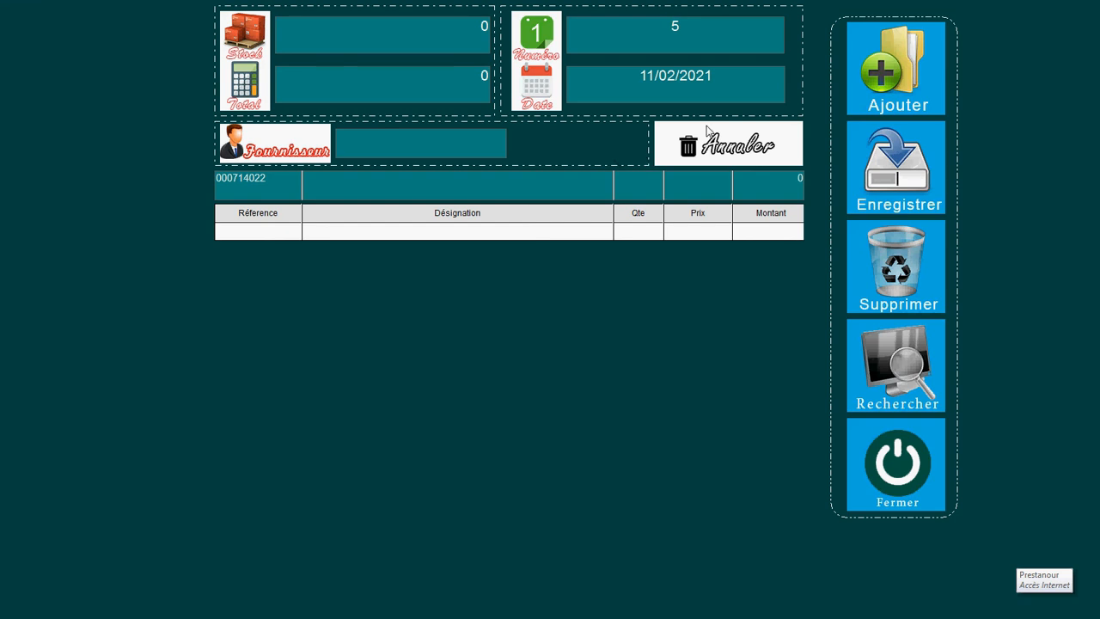
Step: Close the blank voucher, reopen purchase 4, decline deleting it, and close it again
left_click(896, 464)
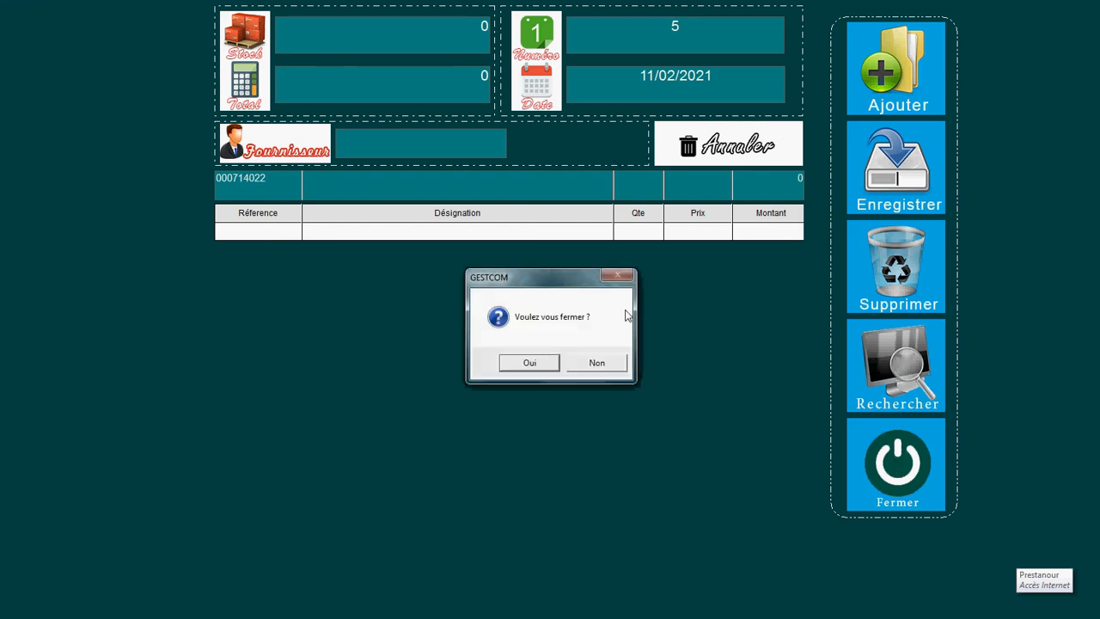
left_click(532, 362)
double_click(599, 246)
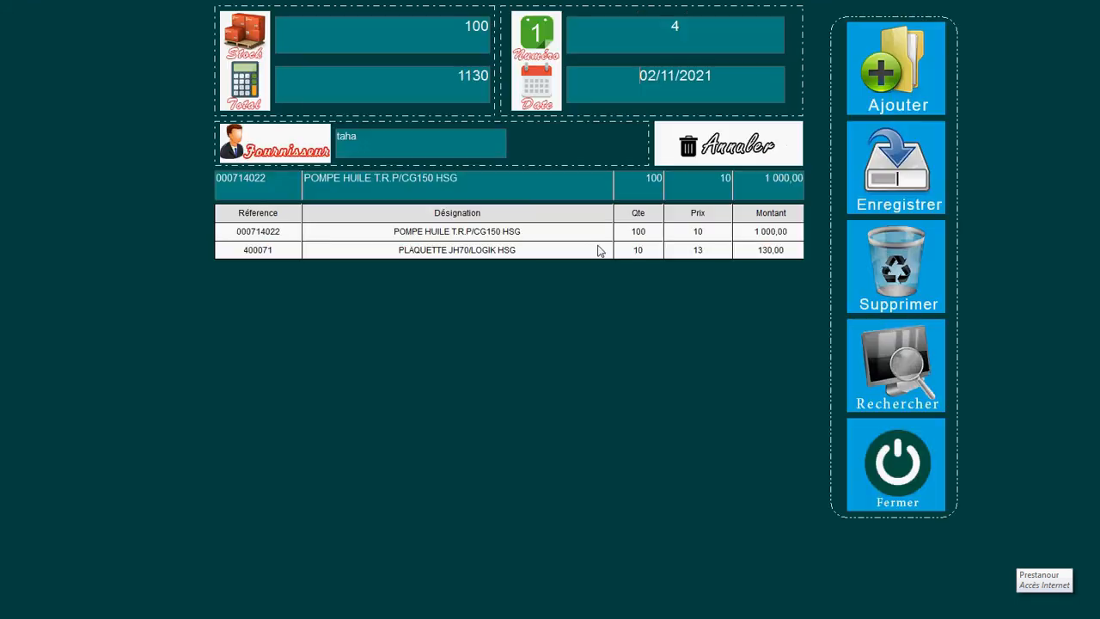
left_click(894, 277)
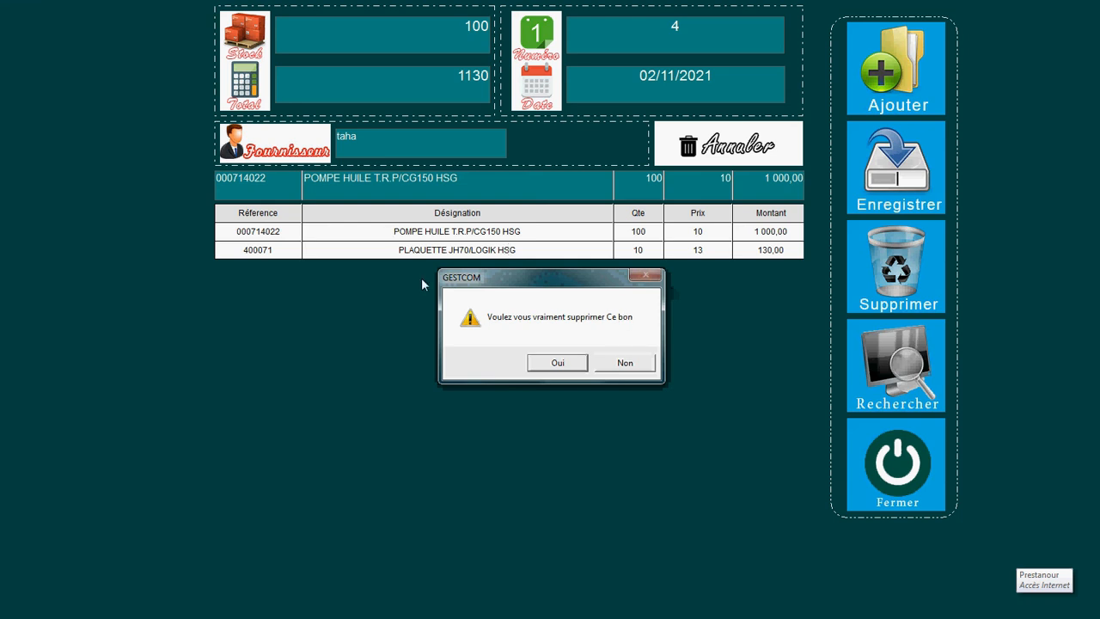
left_click(624, 363)
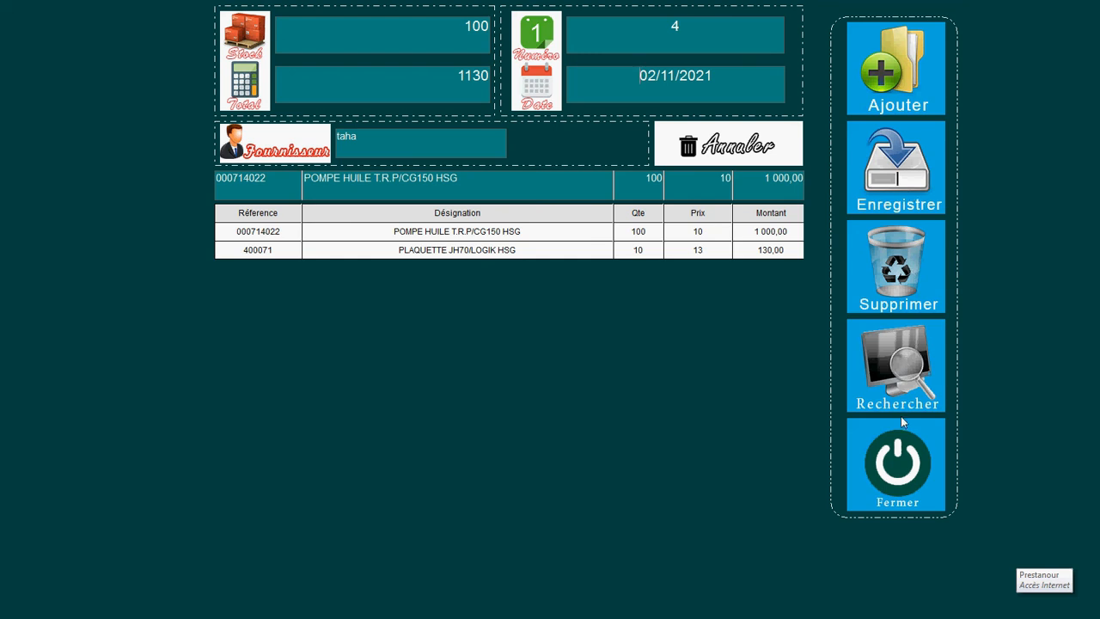
left_click(898, 465)
left_click(554, 366)
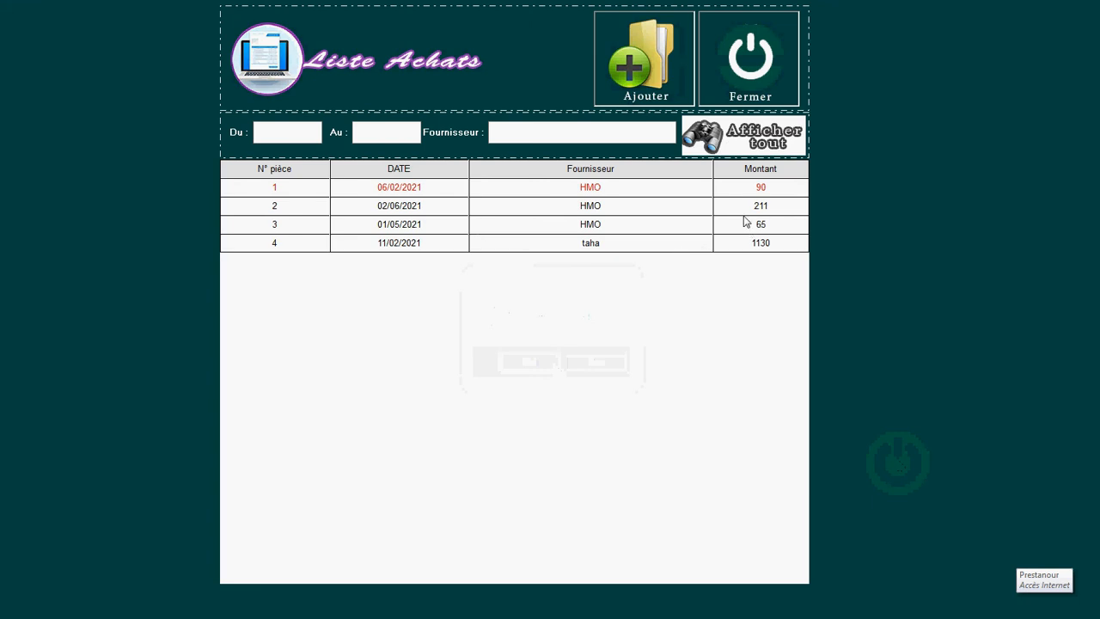
Step: Try deleting paid purchase 1 (HMO, 90), accept the refusal, and ask to close Liste Achats
double_click(730, 194)
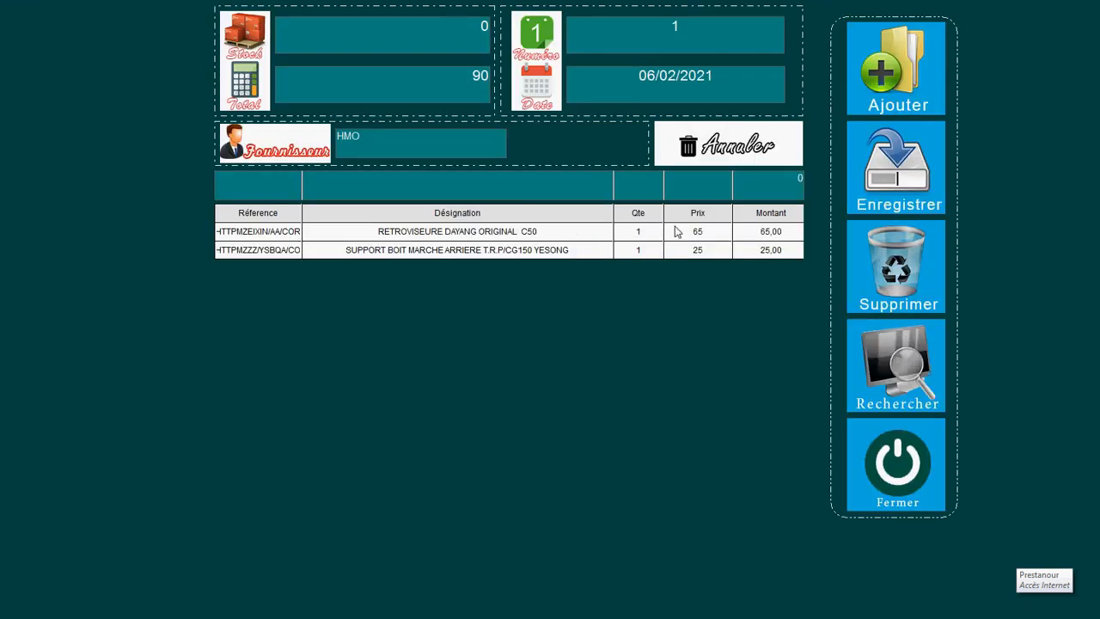
left_click(892, 295)
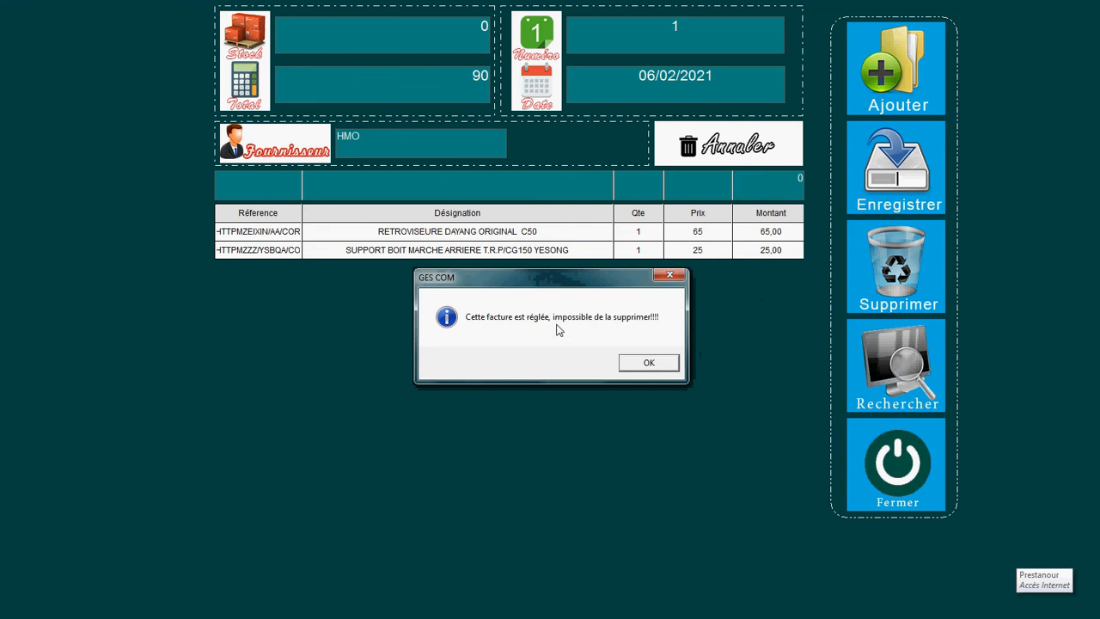
left_click(644, 363)
left_click(889, 467)
left_click(531, 366)
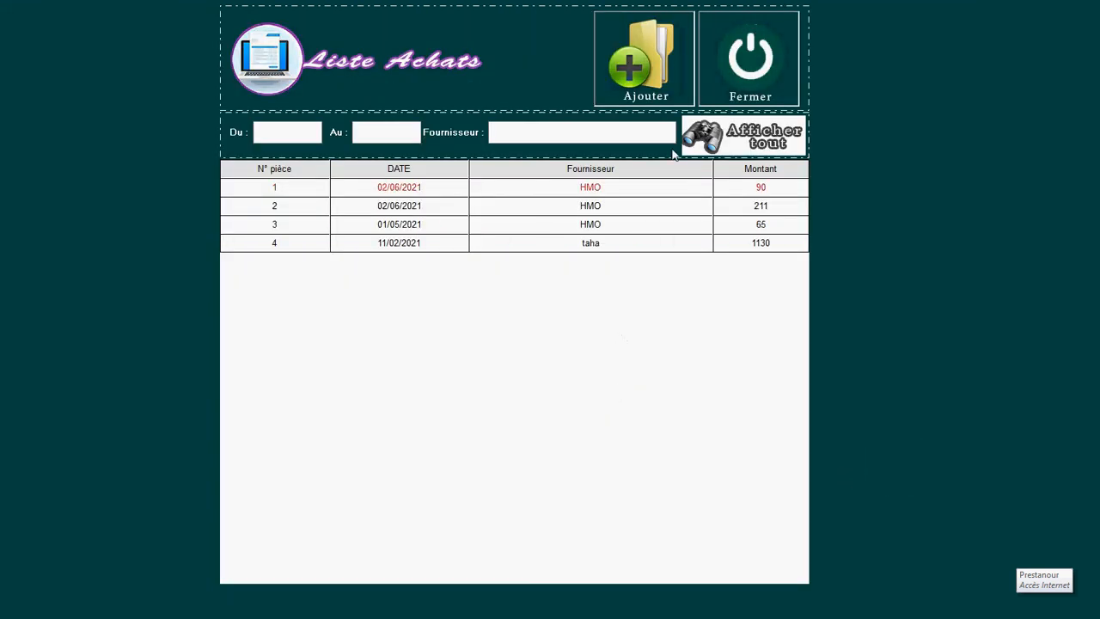
left_click(752, 70)
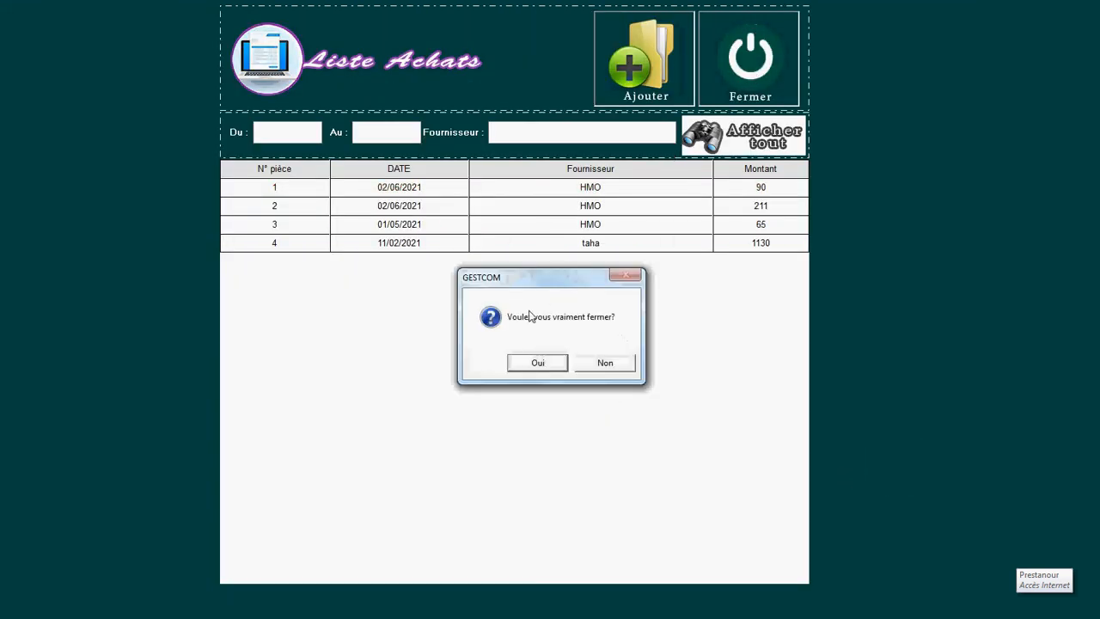
Step: Leave Liste Achats and start a new sales voucher from the Vente list
left_click(538, 364)
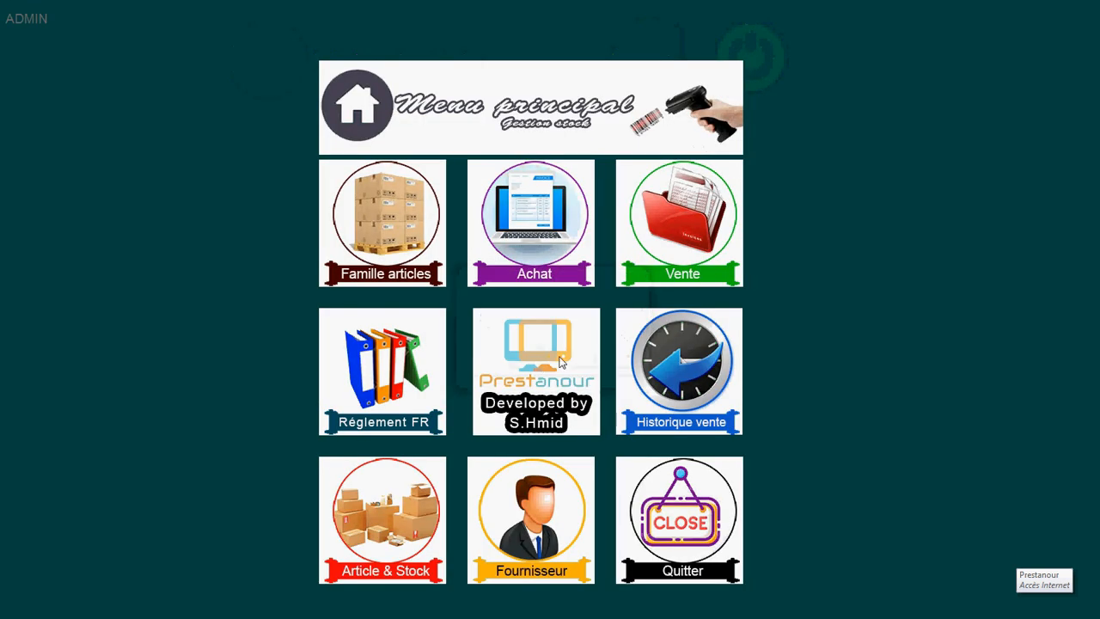
left_click(673, 233)
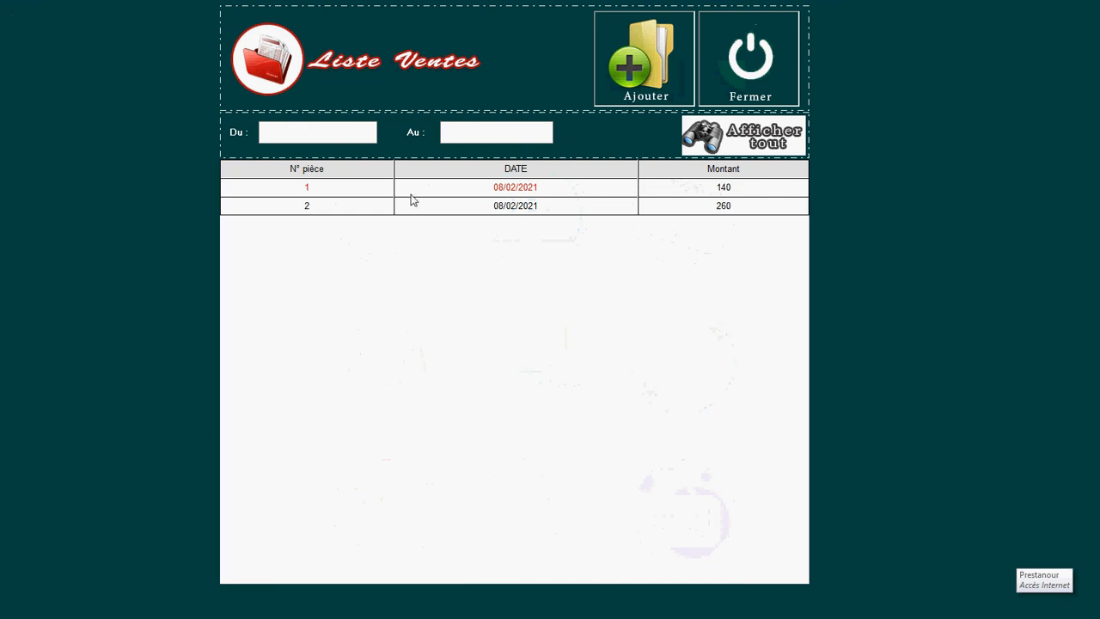
left_click(341, 134)
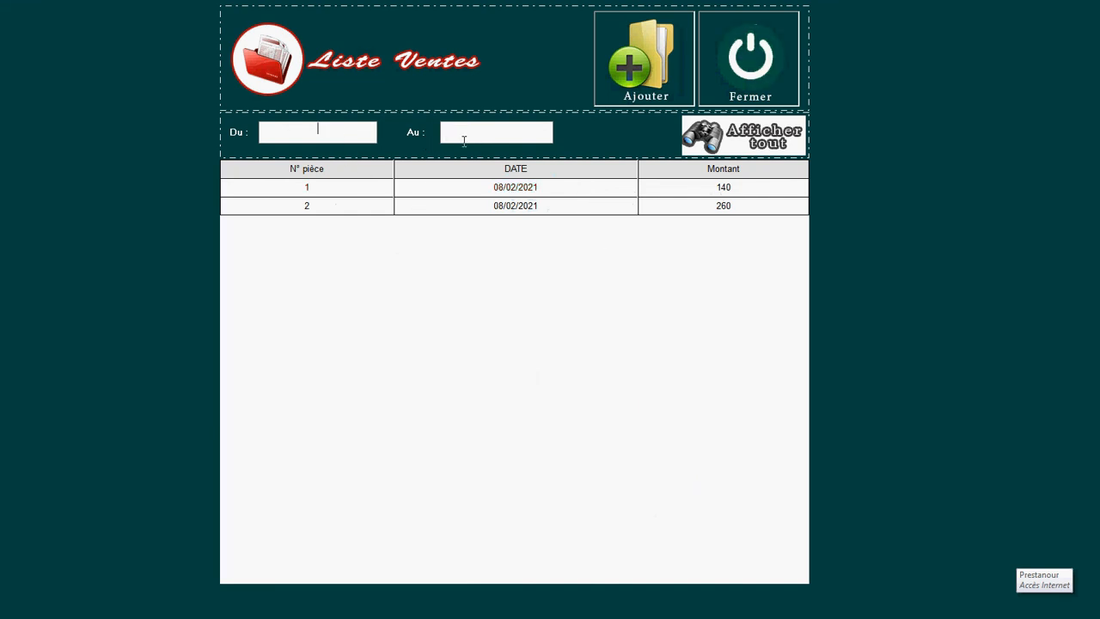
left_click(653, 72)
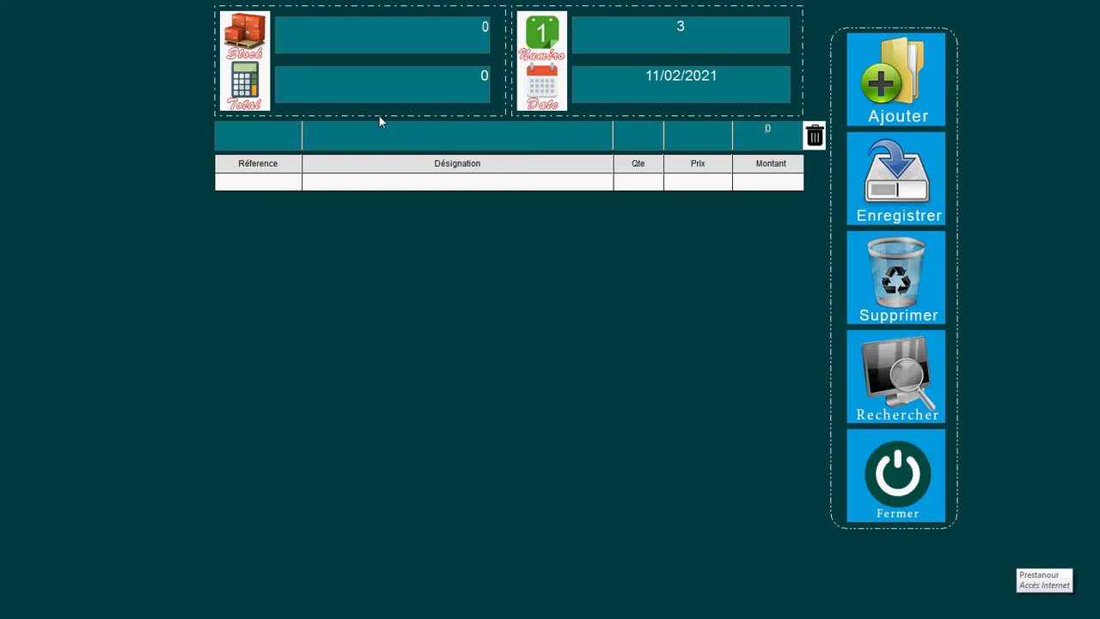
left_click(288, 140)
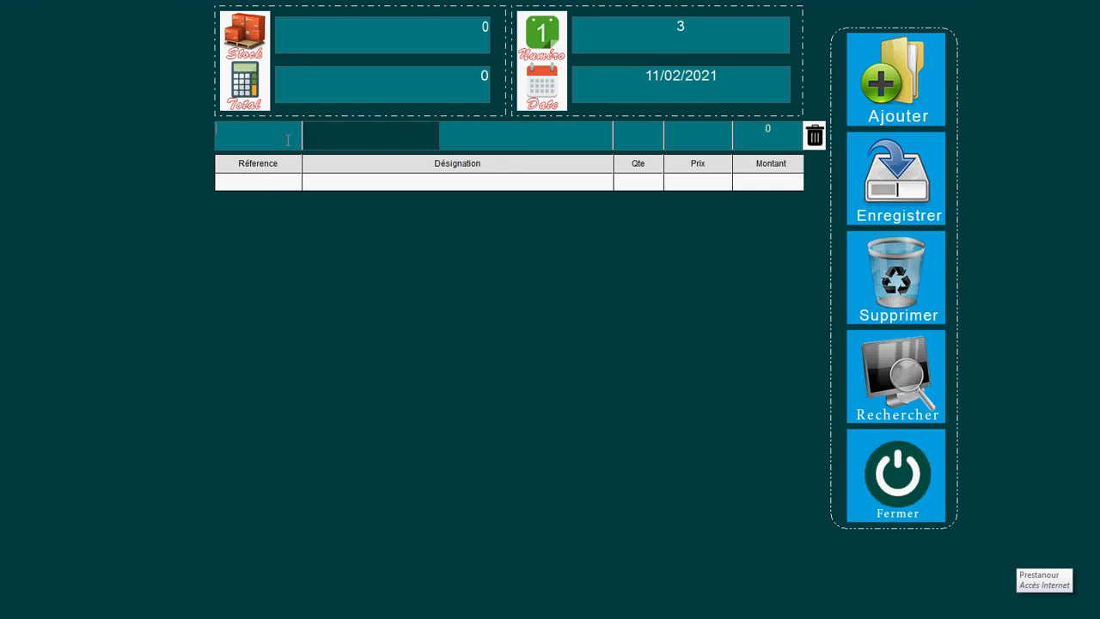
type("A")
key("BackSpace")
type("8")
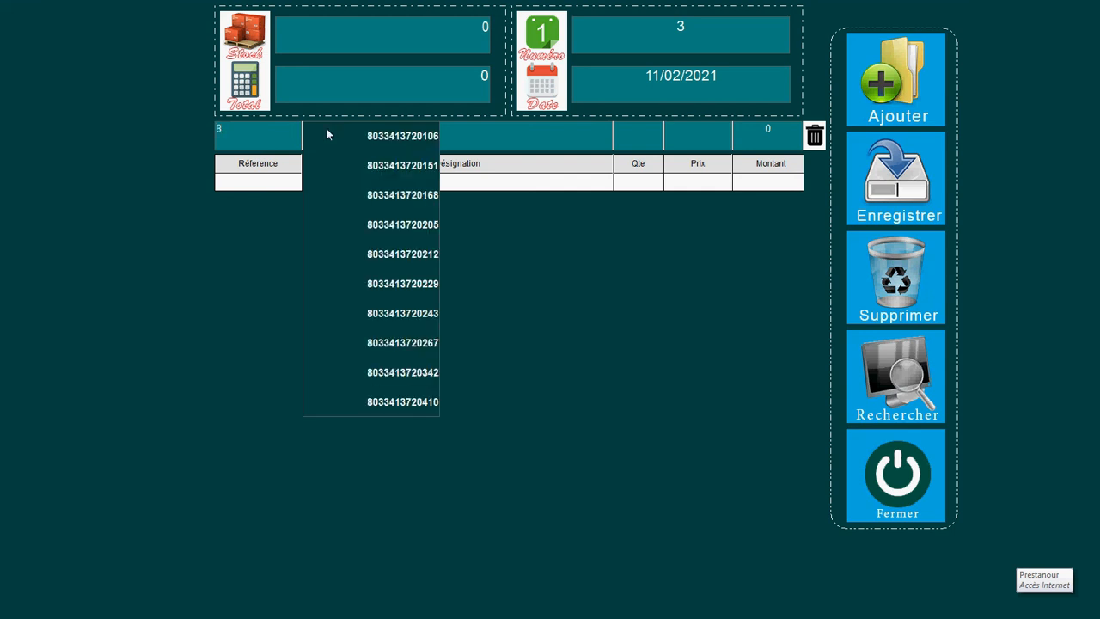
left_click(388, 138)
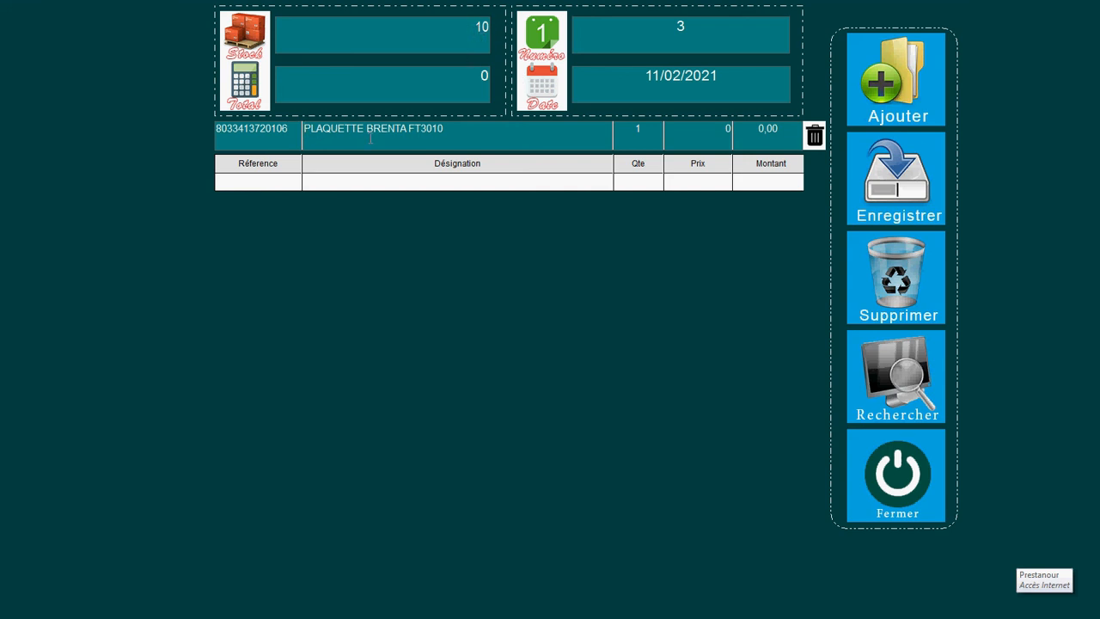
left_click(644, 130)
type("11")
key("Return")
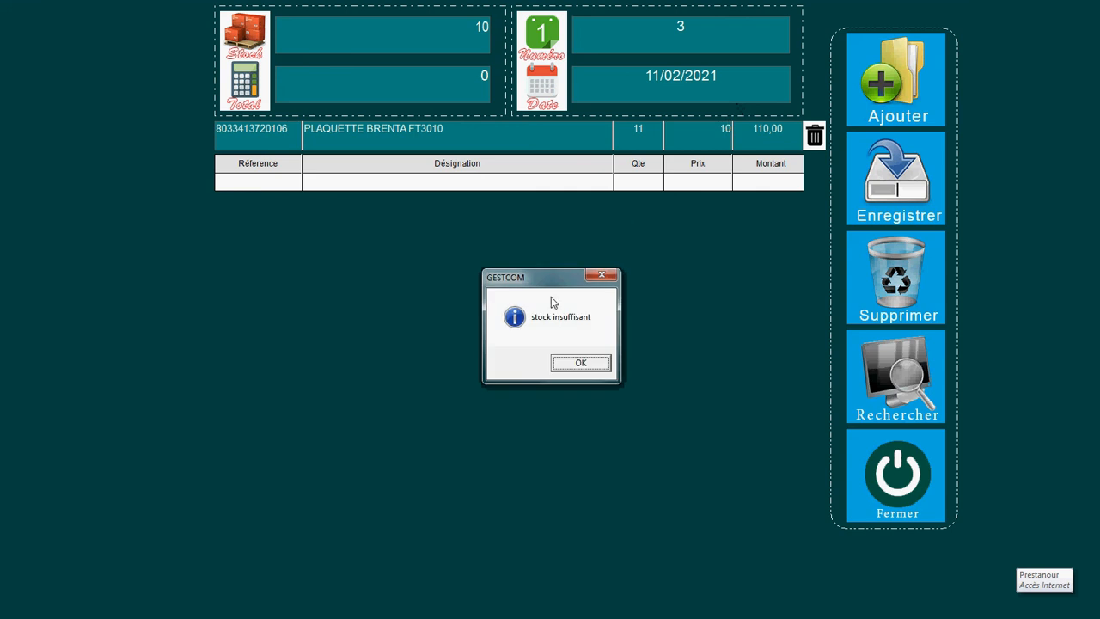
left_click(556, 364)
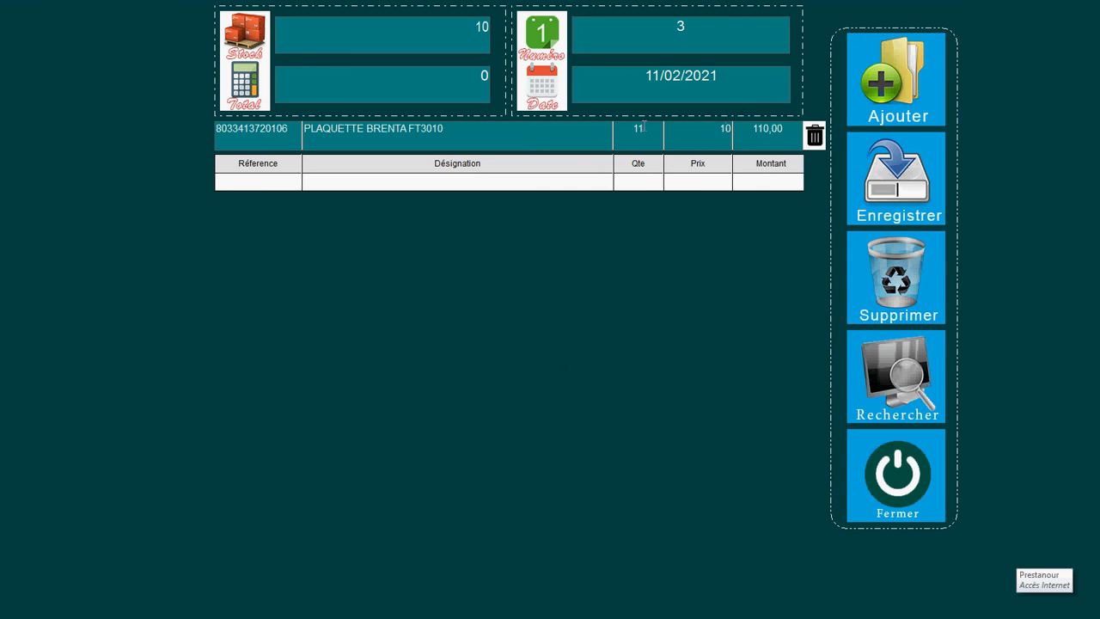
key("BackSpace")
type("0")
key("Return")
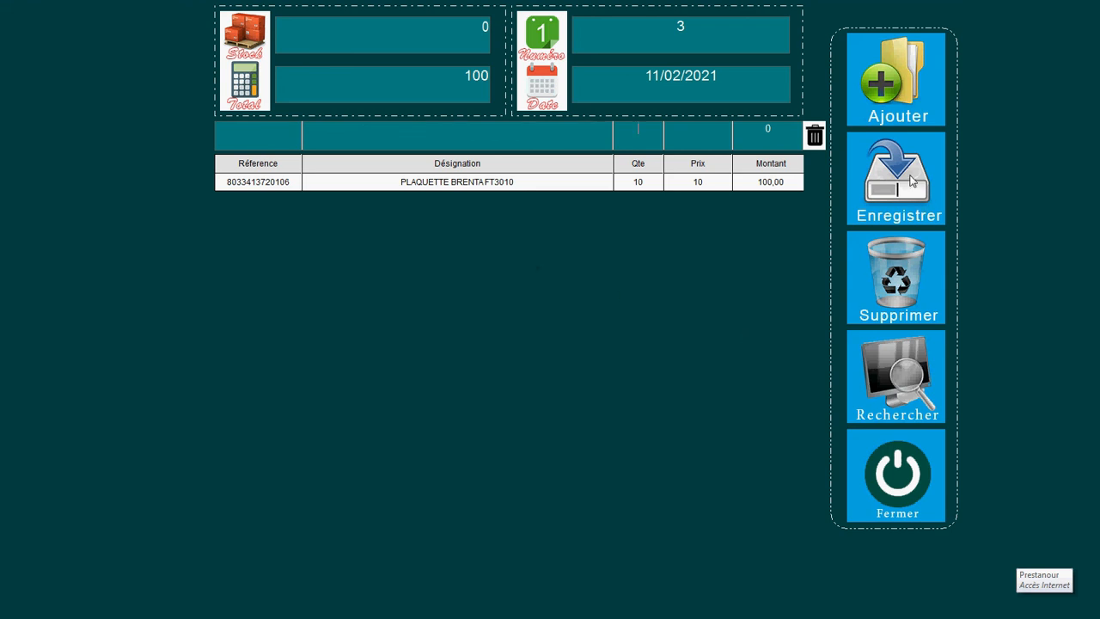
Step: Add REFLECTION LUMIER DAYANG C50 ORIGINAL (EF001) at price 60
left_click(277, 137)
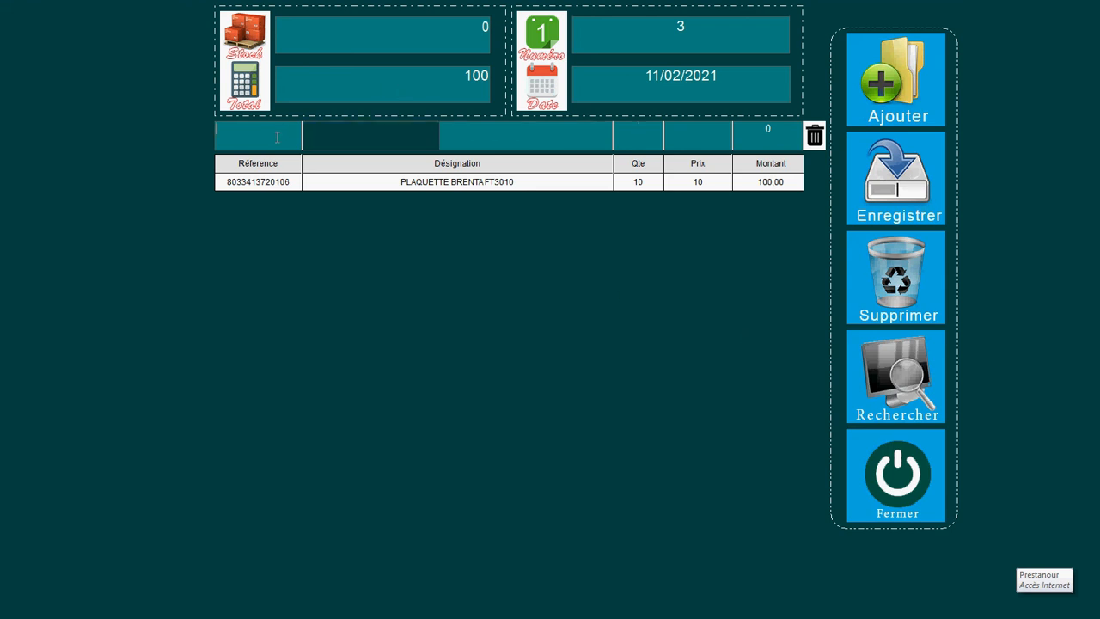
type("E")
left_click(321, 138)
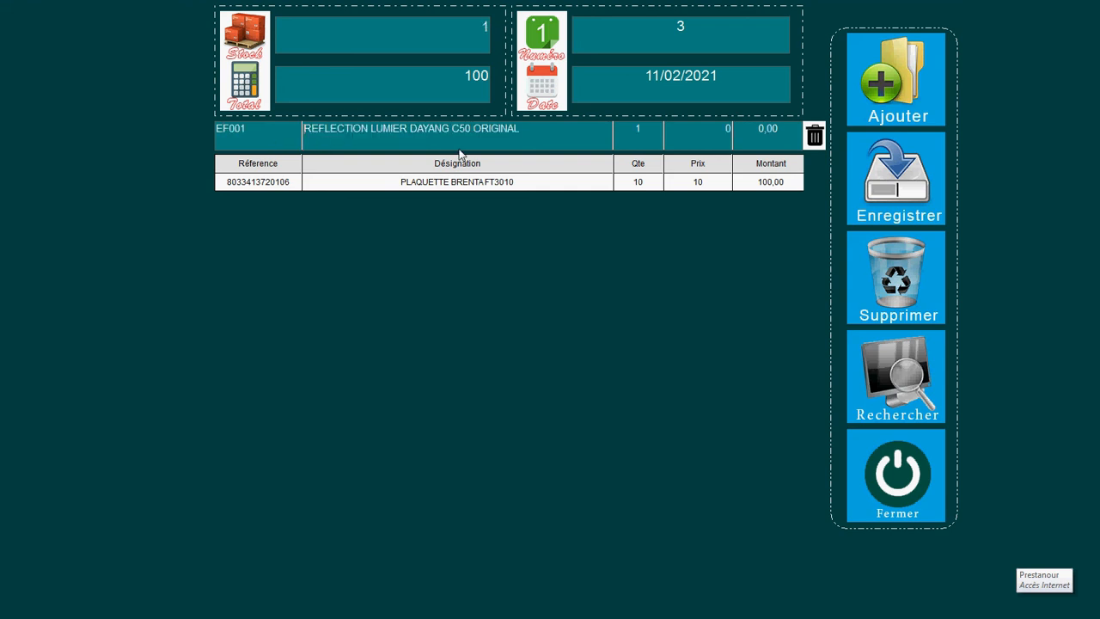
left_click(720, 131)
type("60")
key("Return")
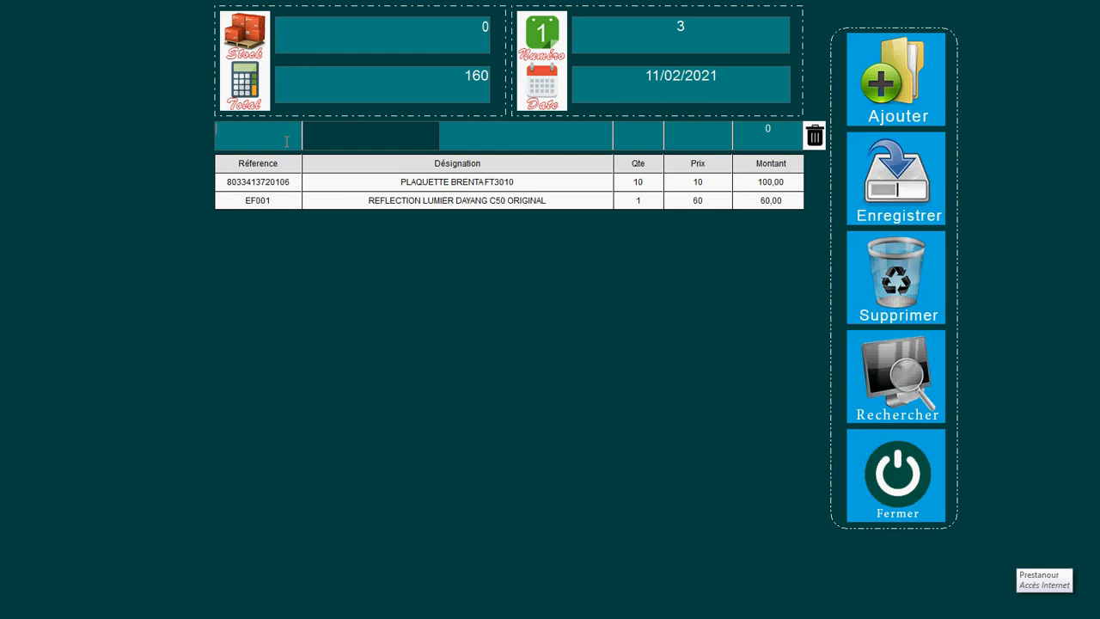
left_click(429, 195)
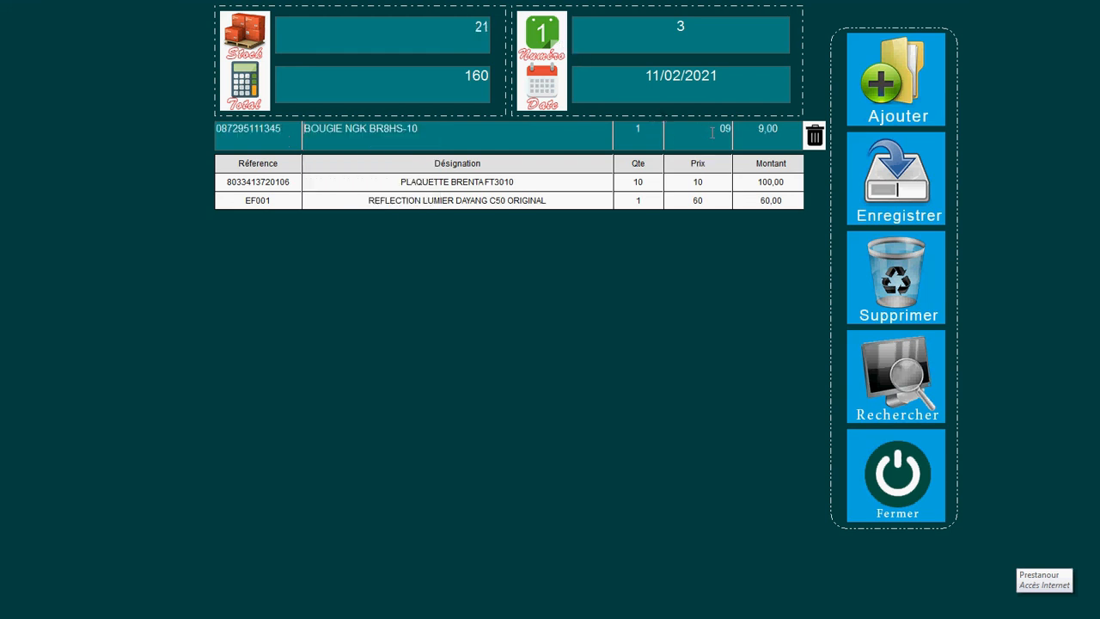
key("Return")
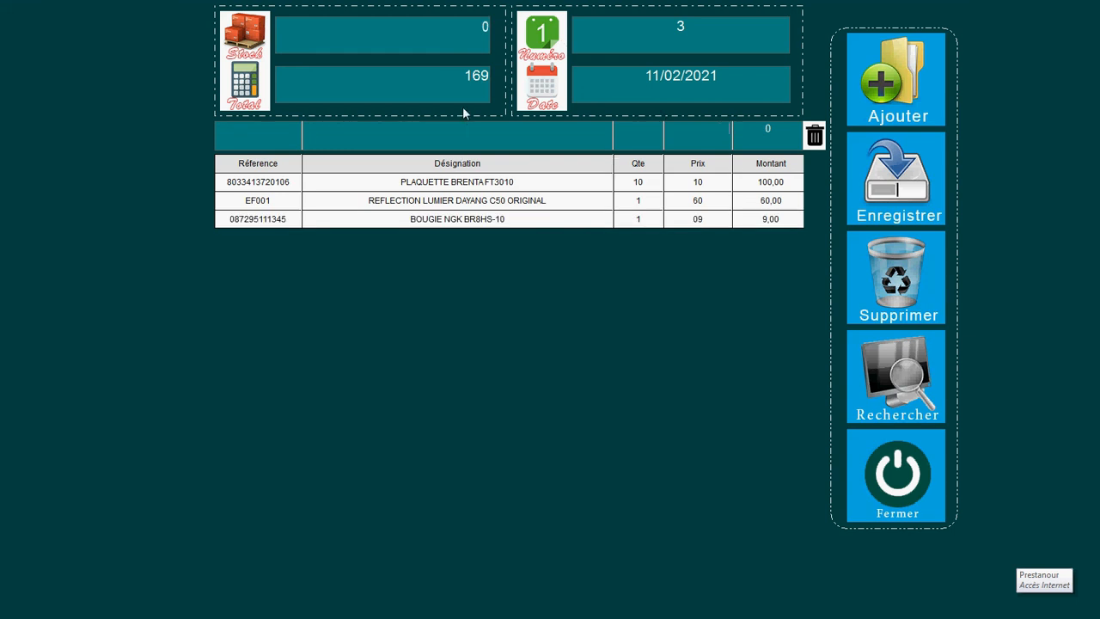
left_click(899, 478)
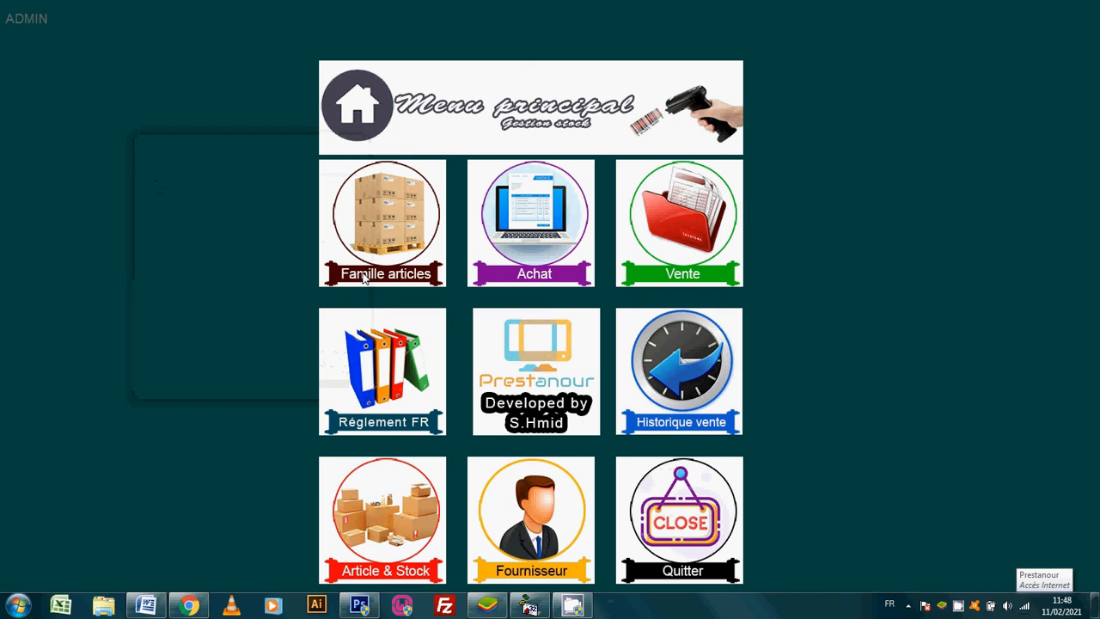
left_click(564, 205)
type("A")
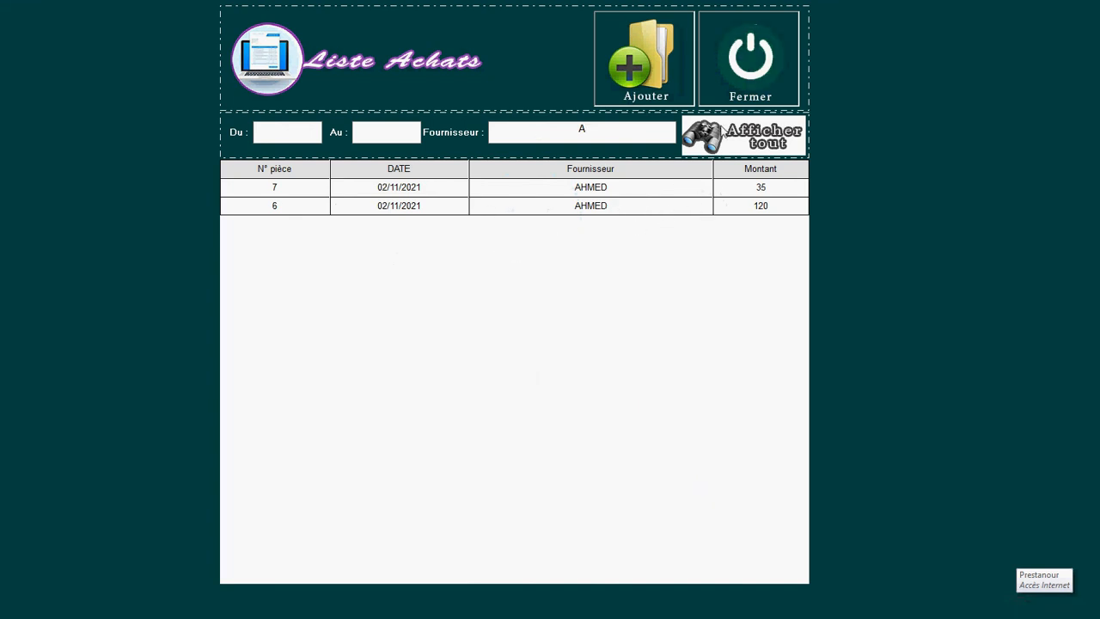
left_click(746, 64)
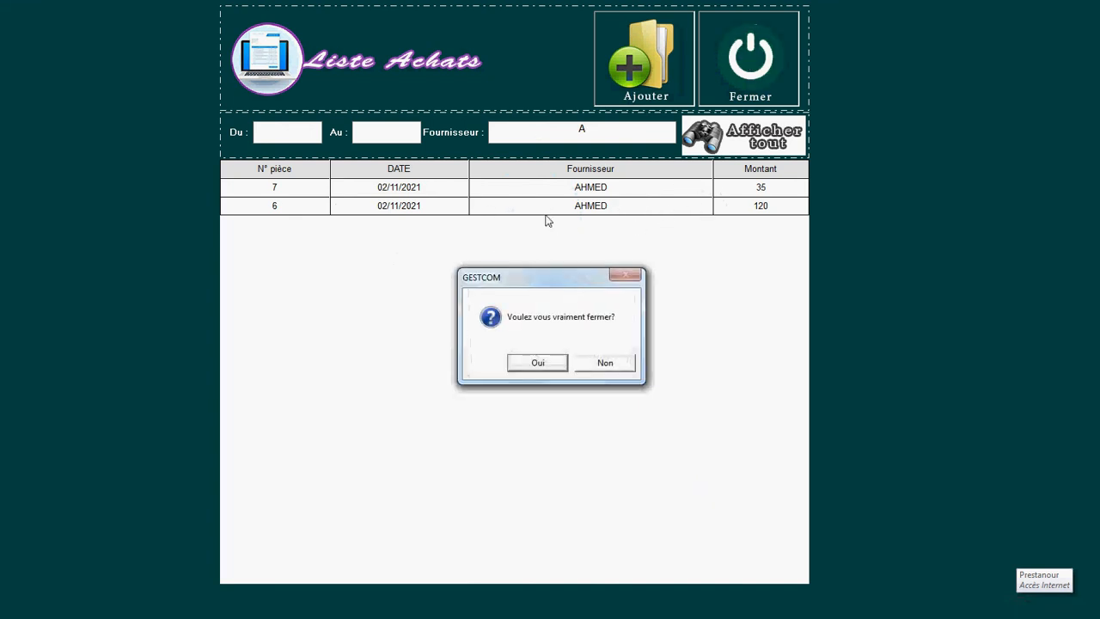
left_click(531, 374)
Step: In Règlement FR, pick the supplier, list unpaid invoices 6 (120) and 7 (35), and load invoice 6
left_click(380, 371)
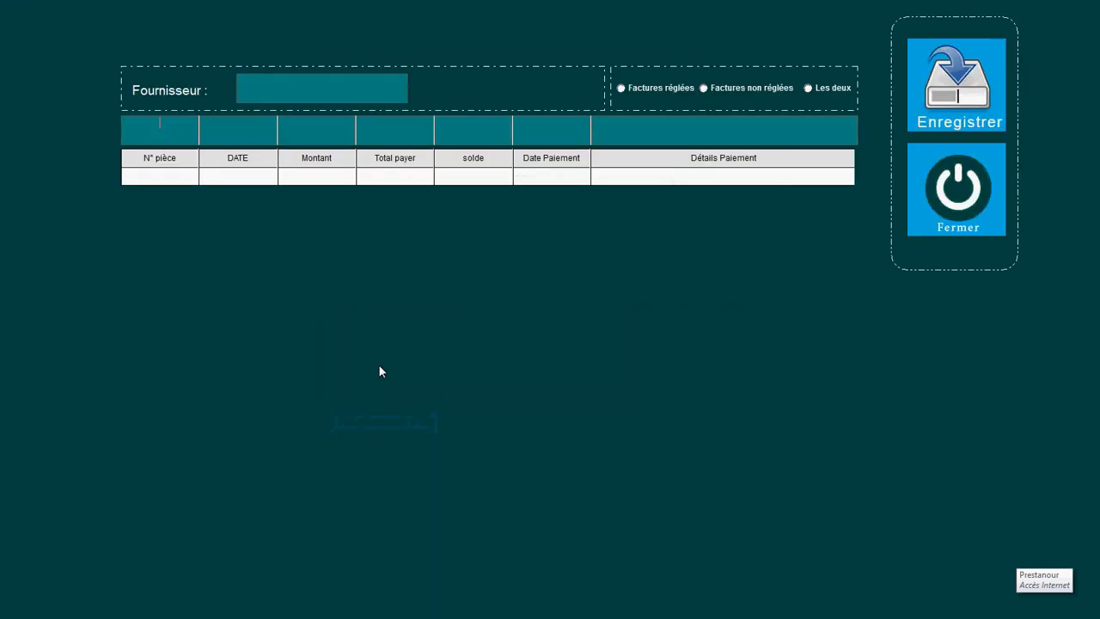
left_click(298, 92)
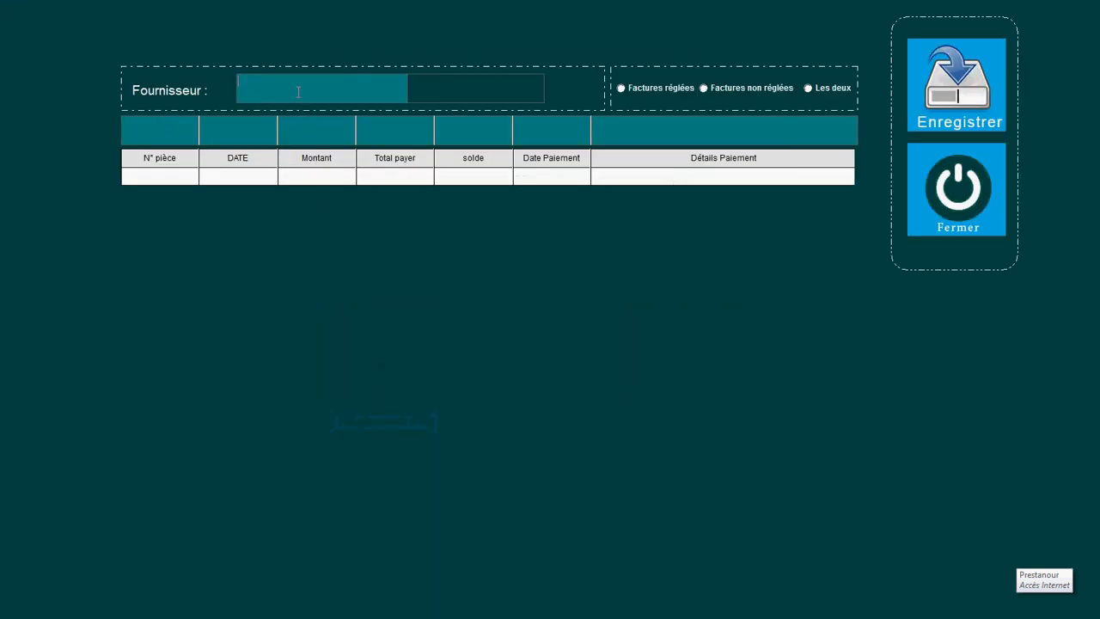
type("A")
left_click(427, 92)
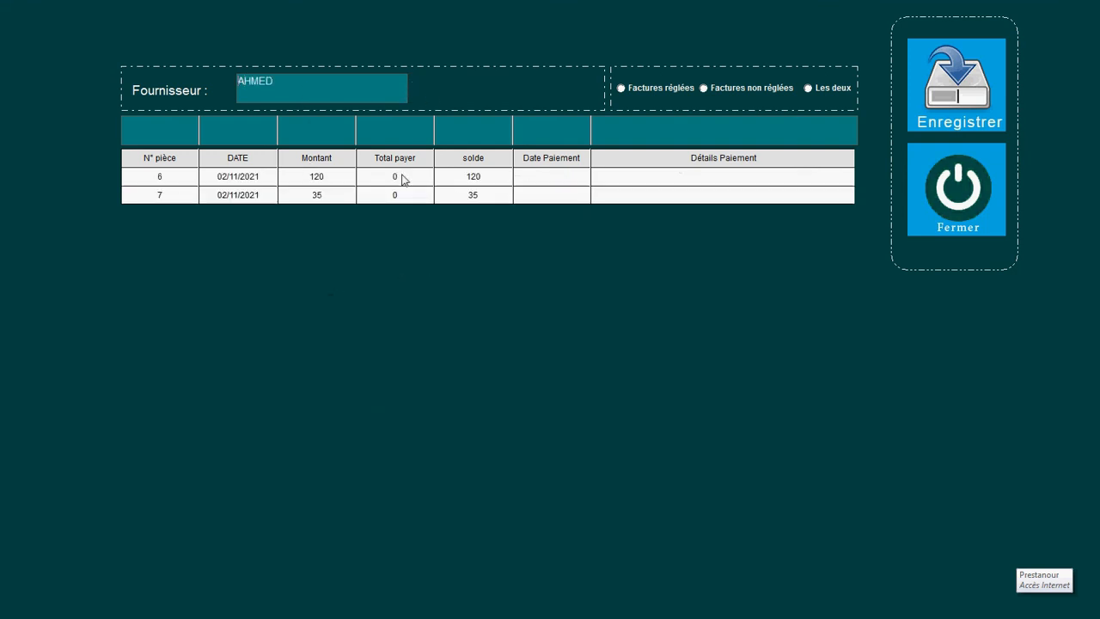
left_click(651, 87)
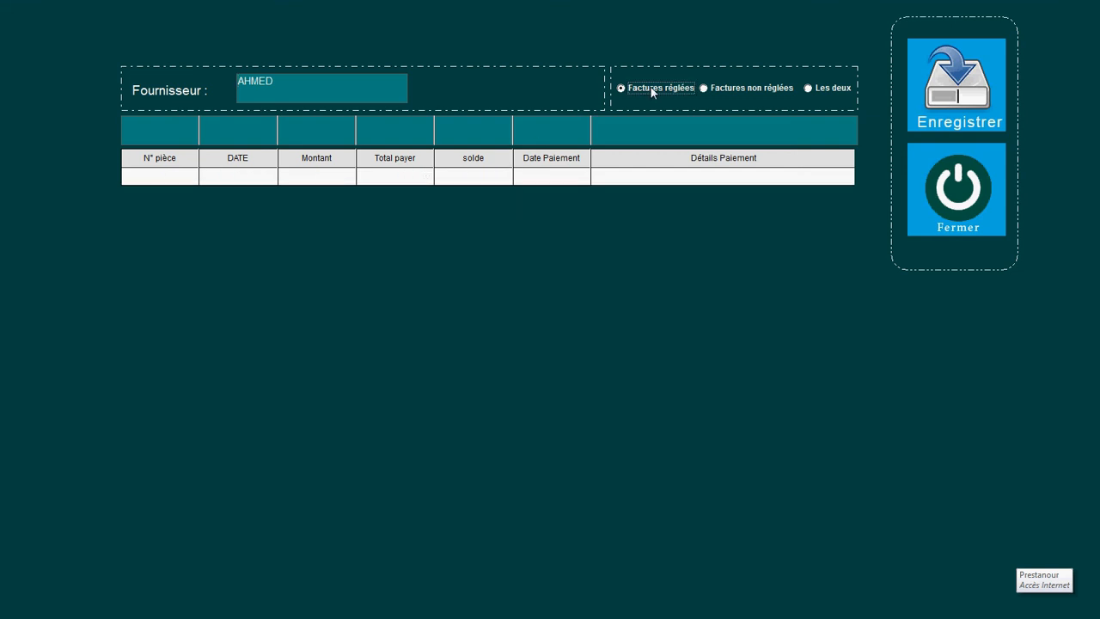
left_click(731, 89)
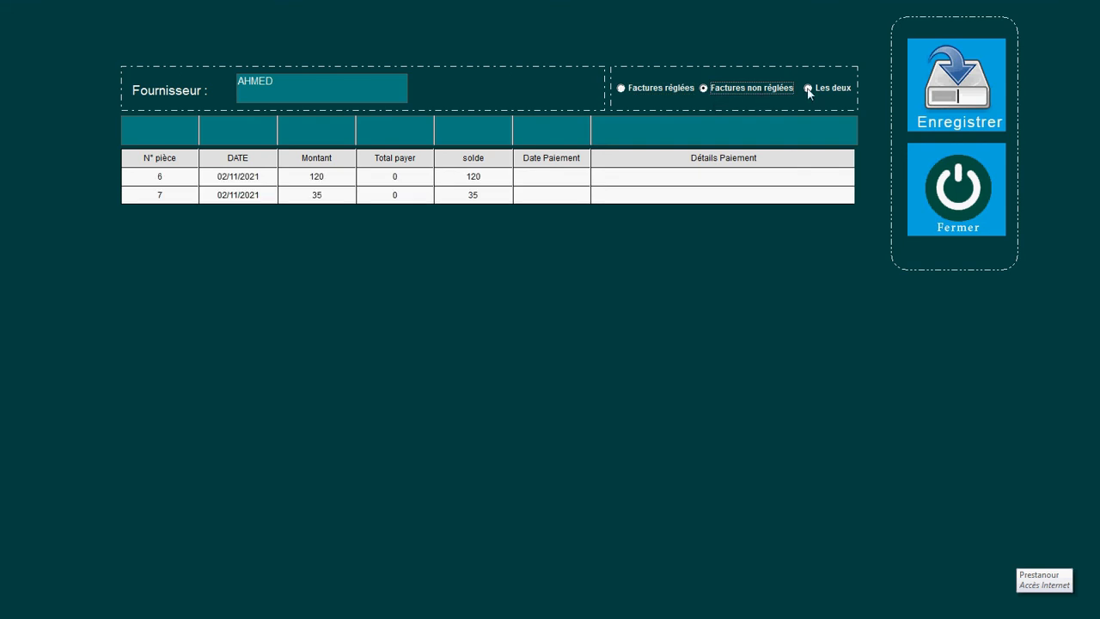
left_click(342, 177)
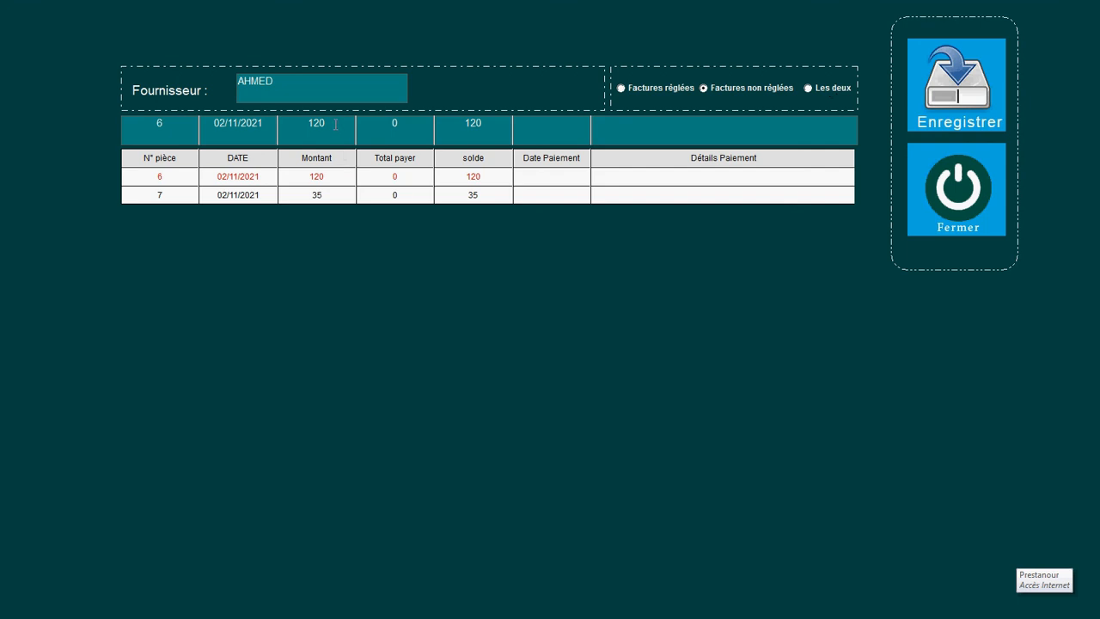
Step: Record a 120 cheque payment dated 10/02/2021 on invoice 6, with the cheque number as details
left_click(382, 128)
type("1201")
key("BackSpace")
key("BackSpace")
type("10/1")
key("BackSpace")
type("02")
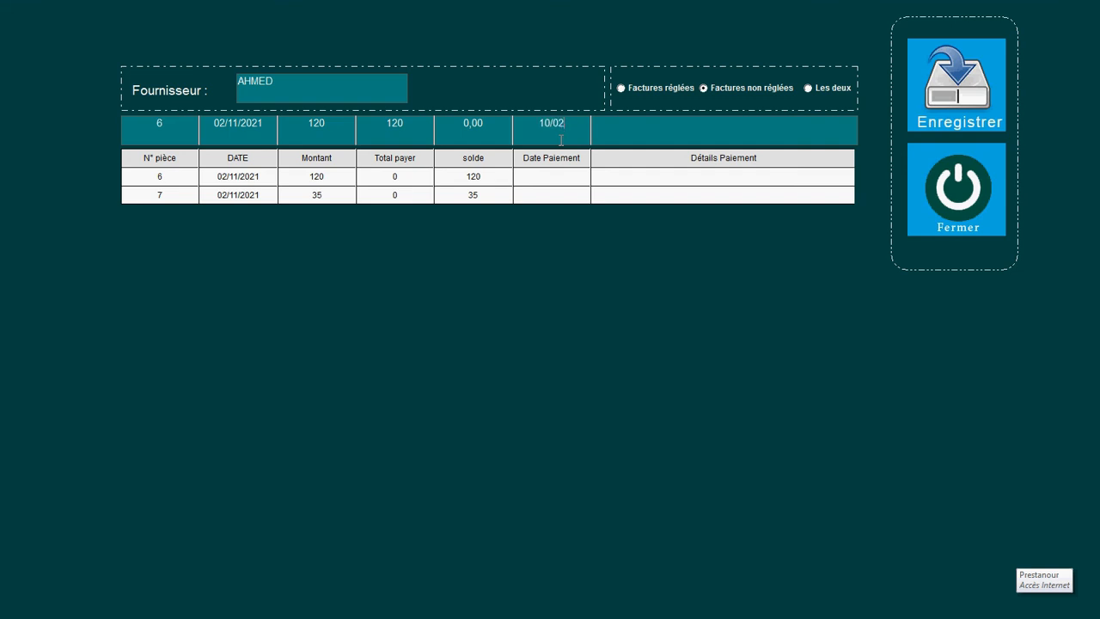
type("/2021")
type("CH")
type("EQUE N")
type("°788878")
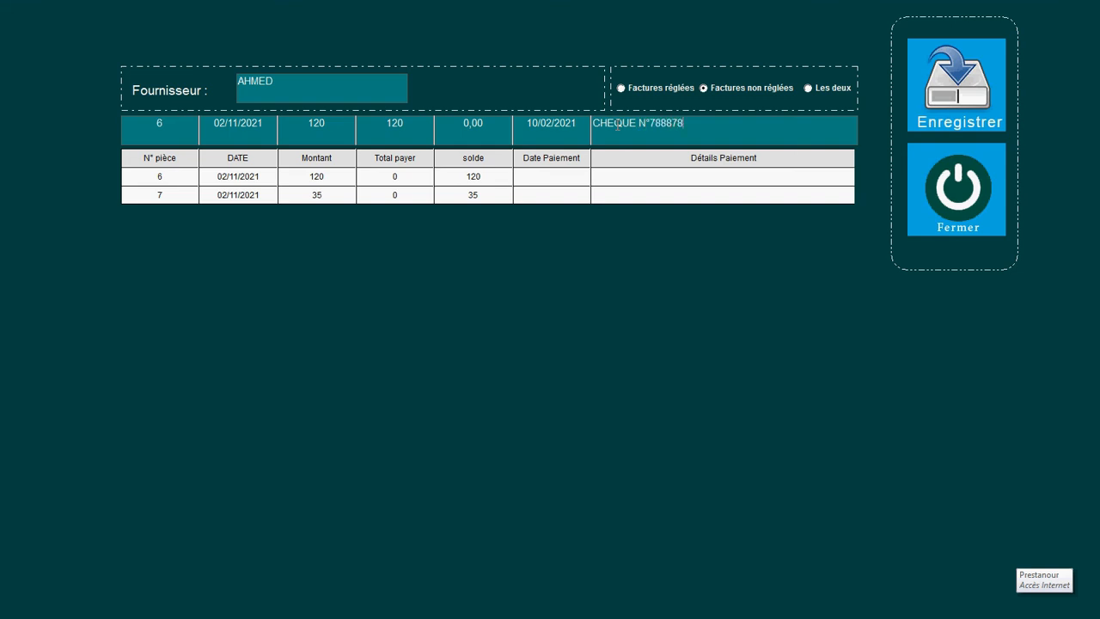
key("Return")
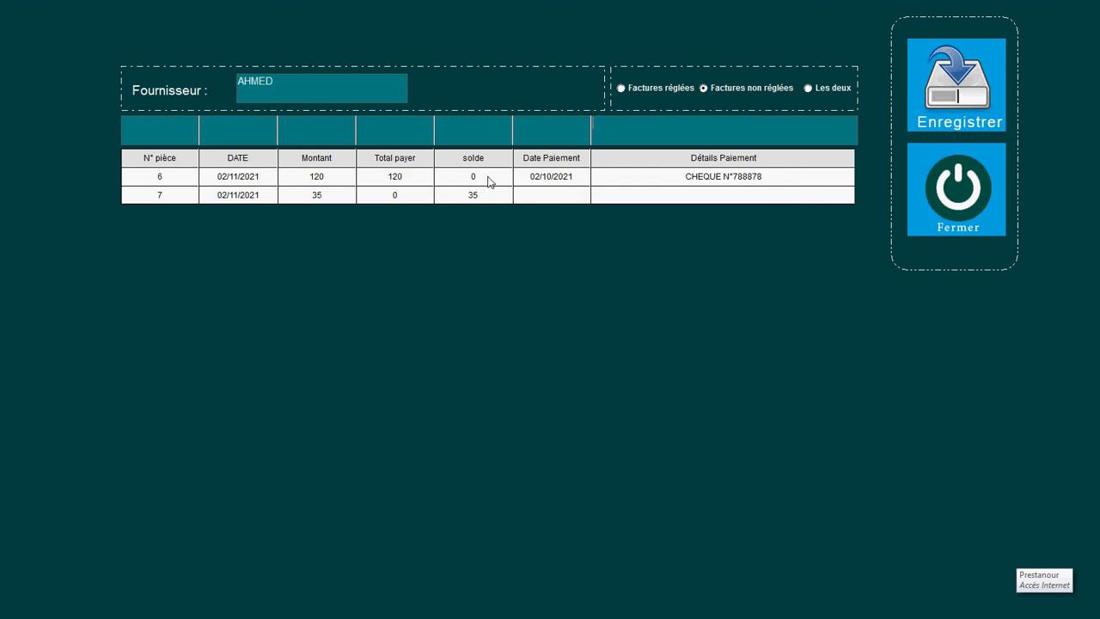
Step: Select invoice 7, cycle the paid and unpaid invoice filters, then show both together
left_click(464, 204)
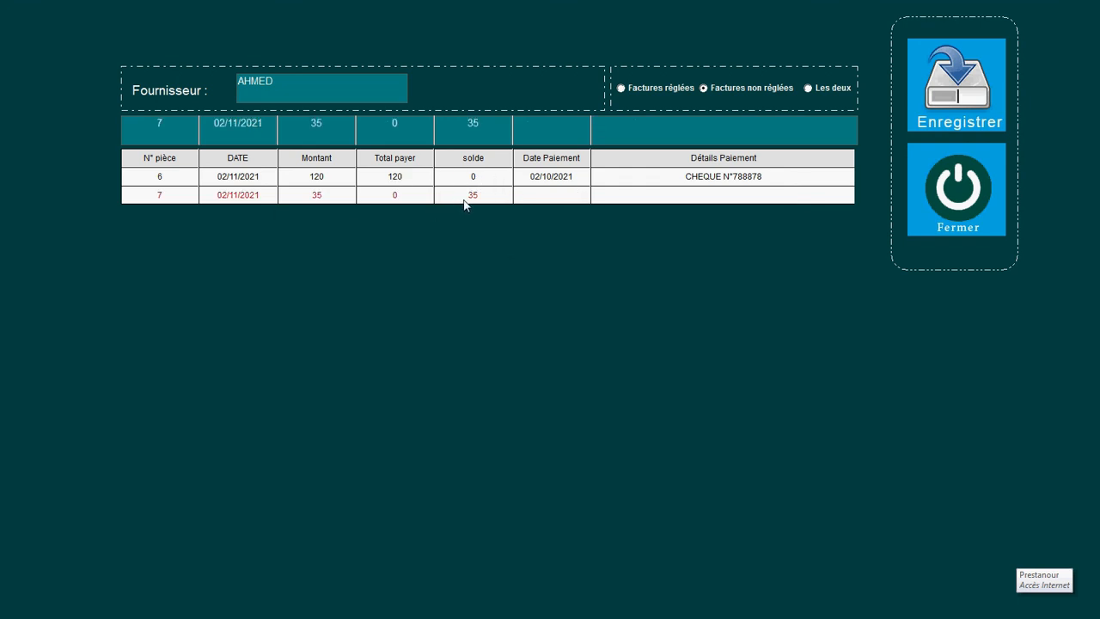
left_click(756, 91)
left_click(684, 89)
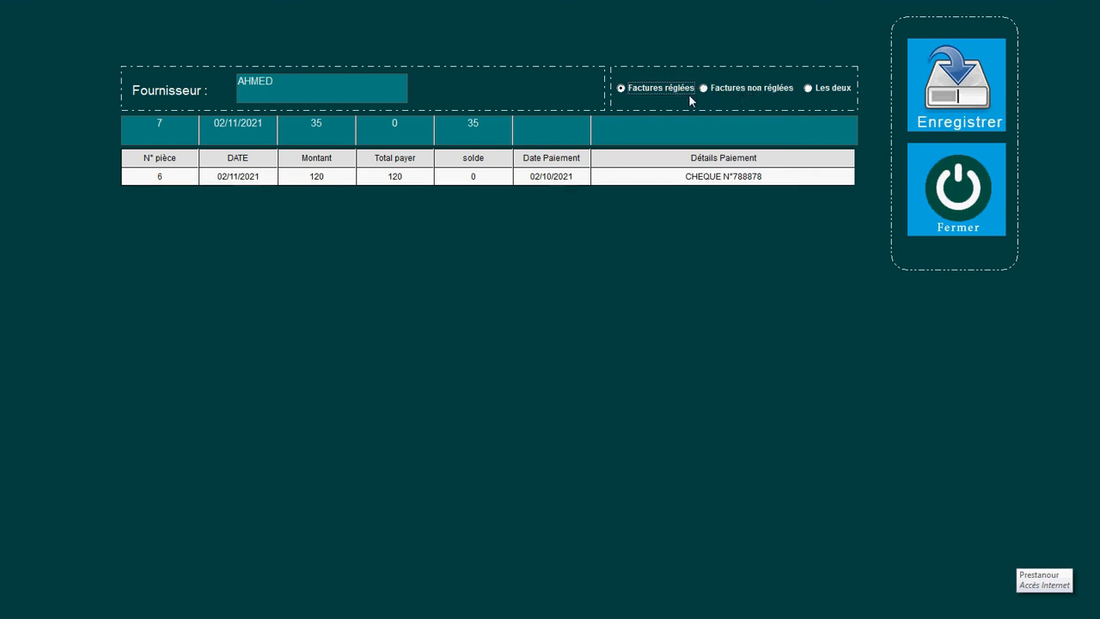
left_click(718, 91)
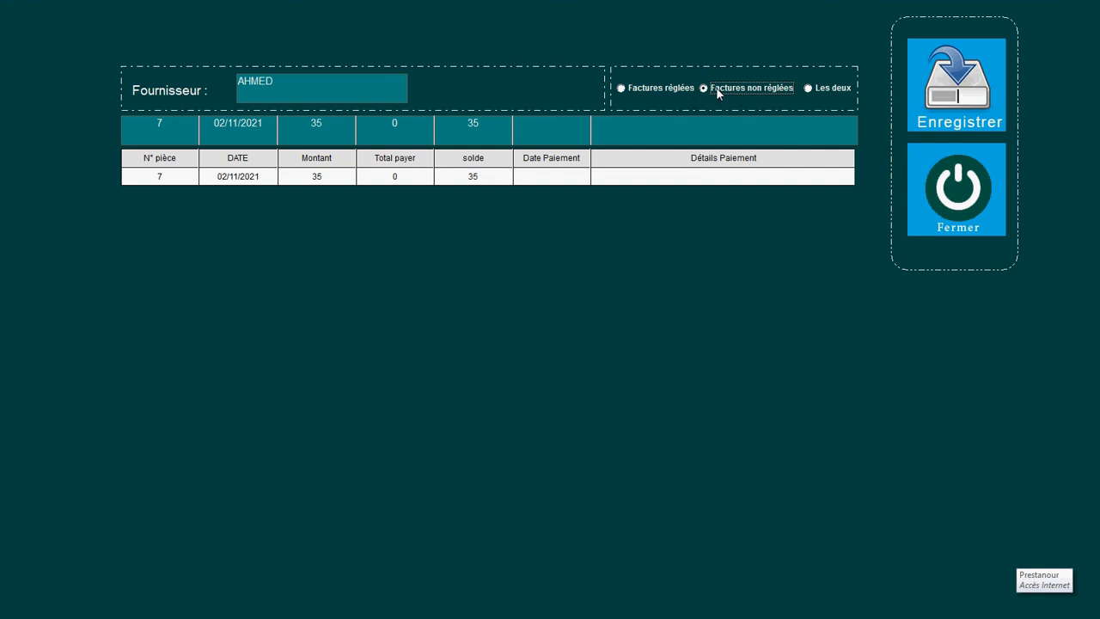
left_click(645, 91)
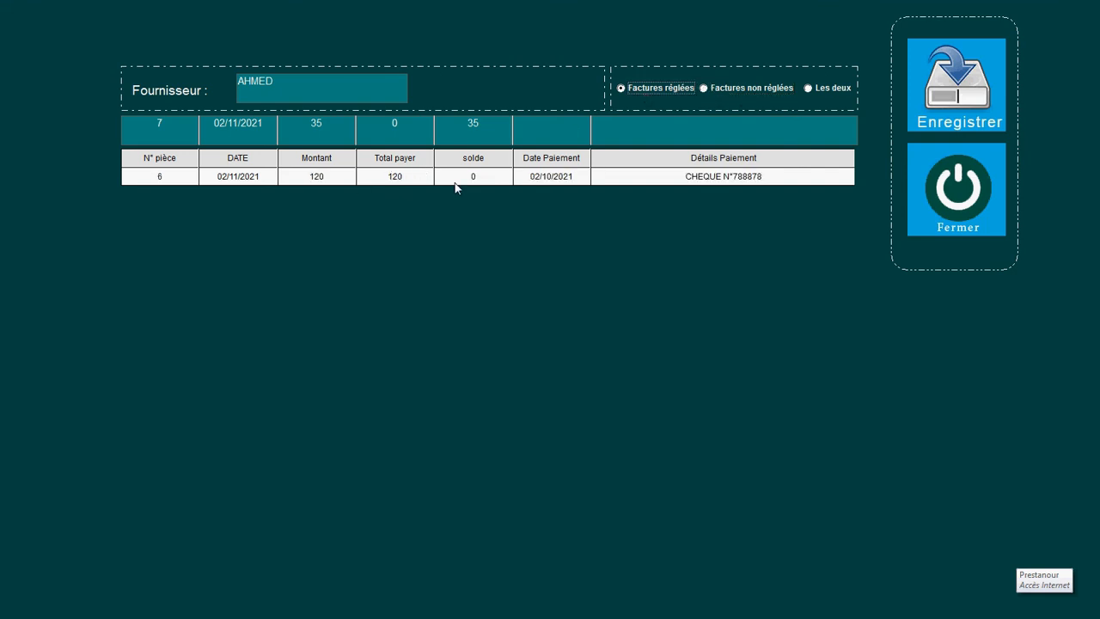
left_click(812, 87)
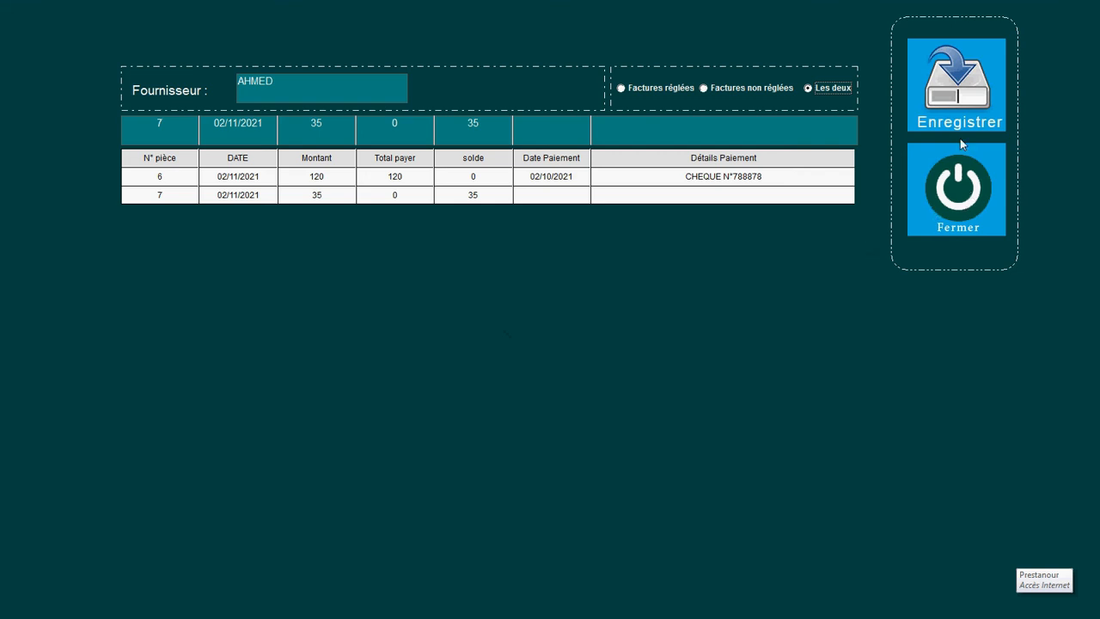
Step: Close the supplier payments form, then add a new sale from the Vente sales list
left_click(961, 184)
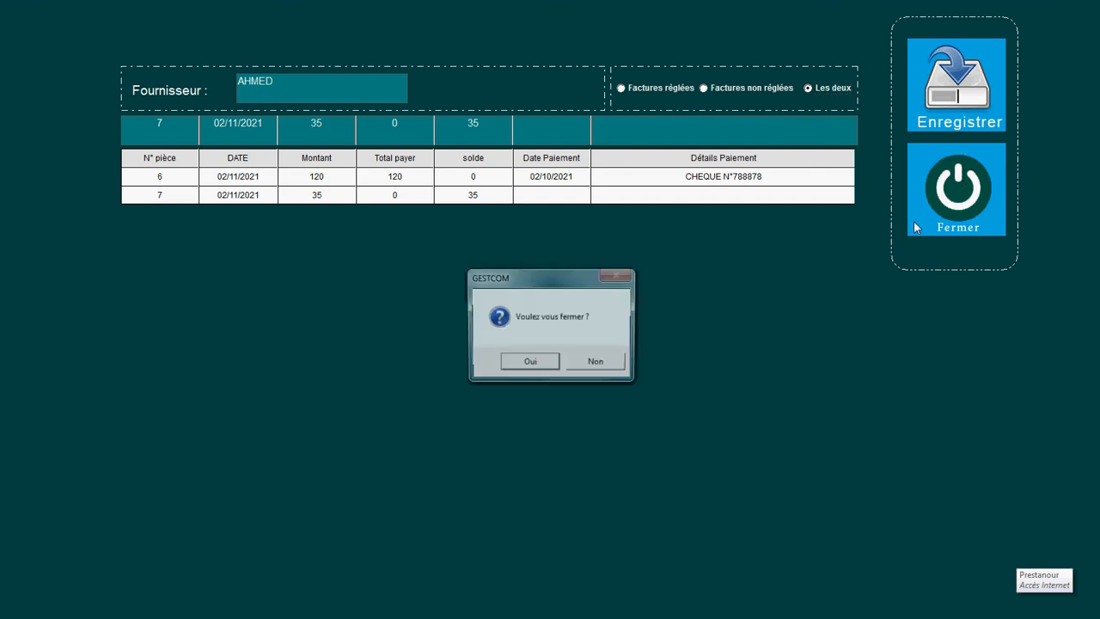
left_click(530, 363)
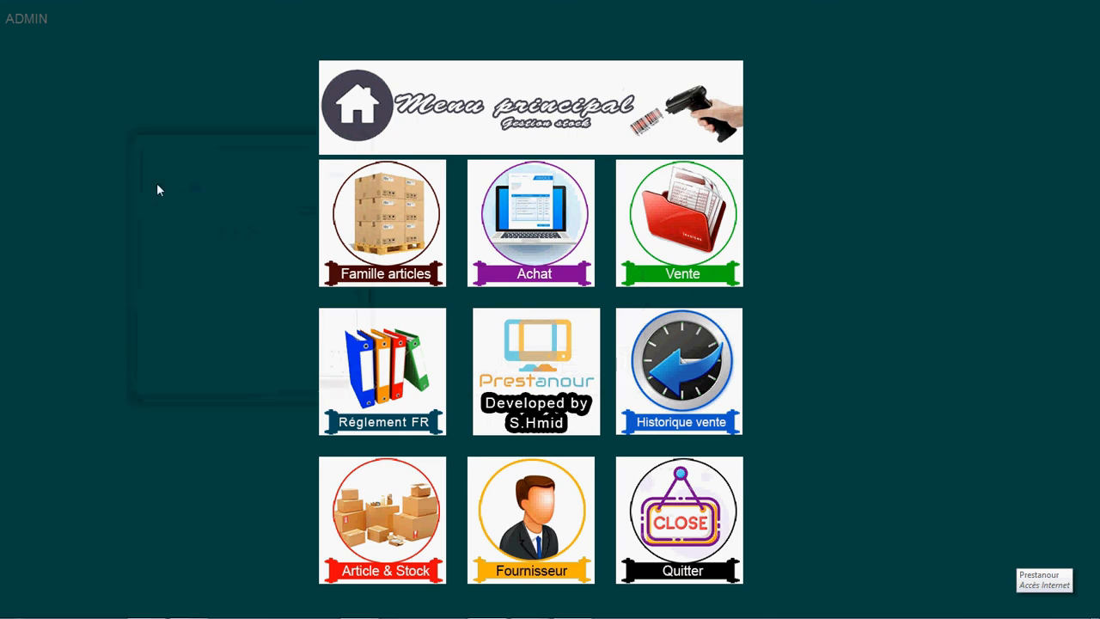
left_click(714, 206)
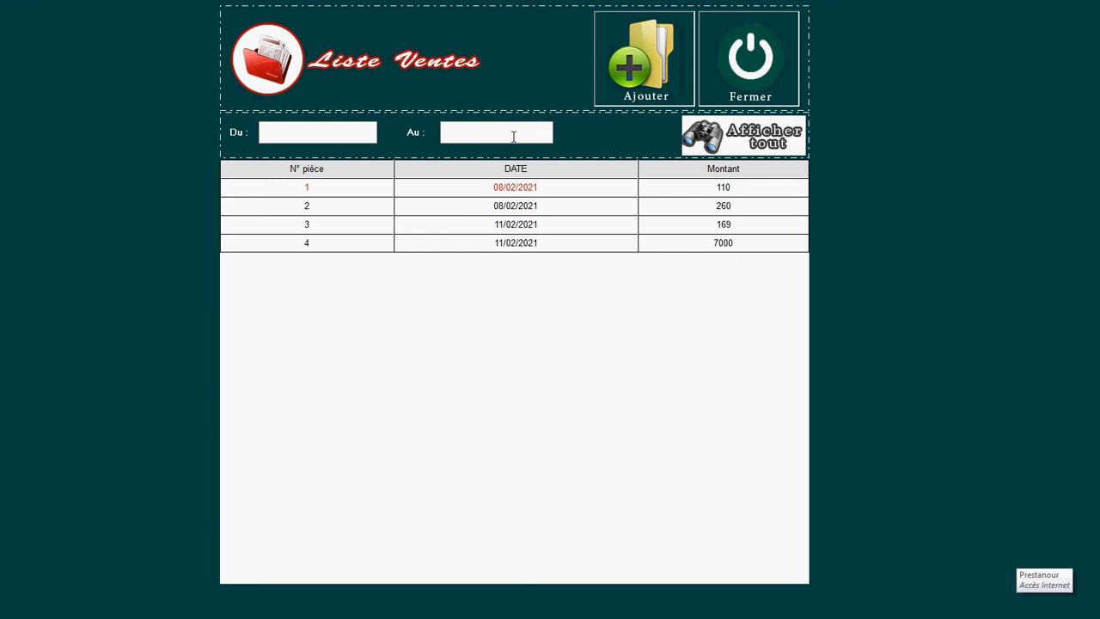
left_click(673, 55)
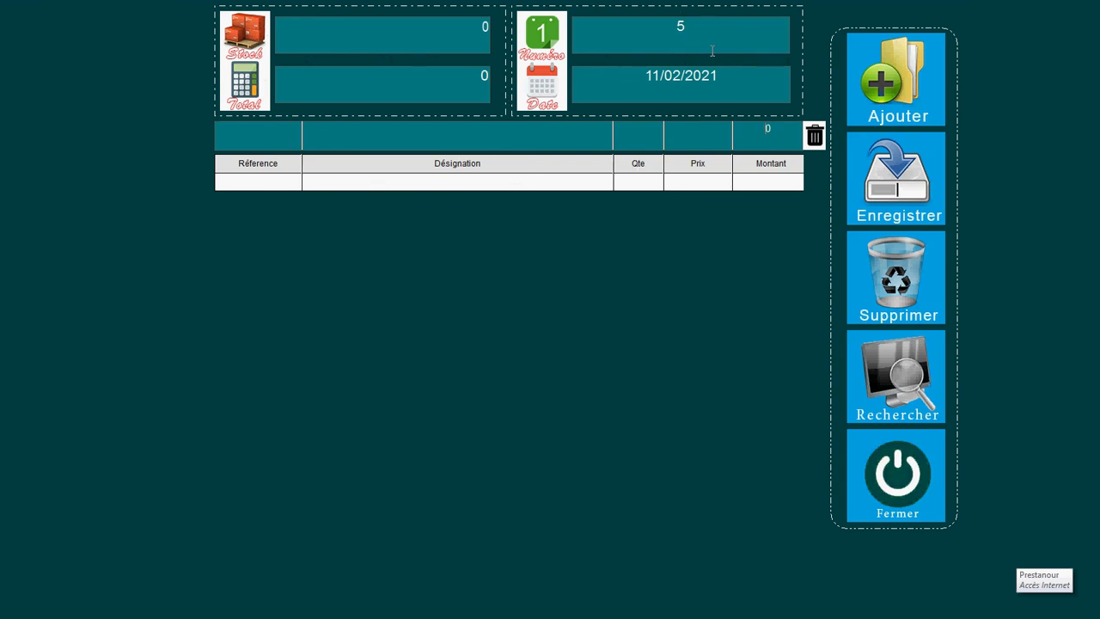
left_click(238, 144)
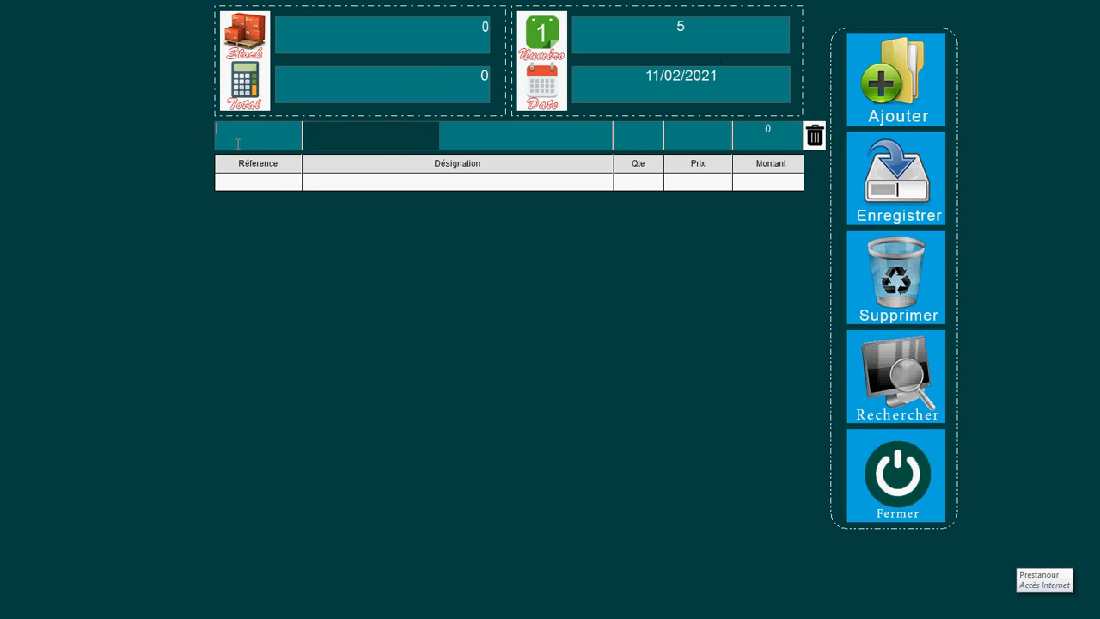
type("8")
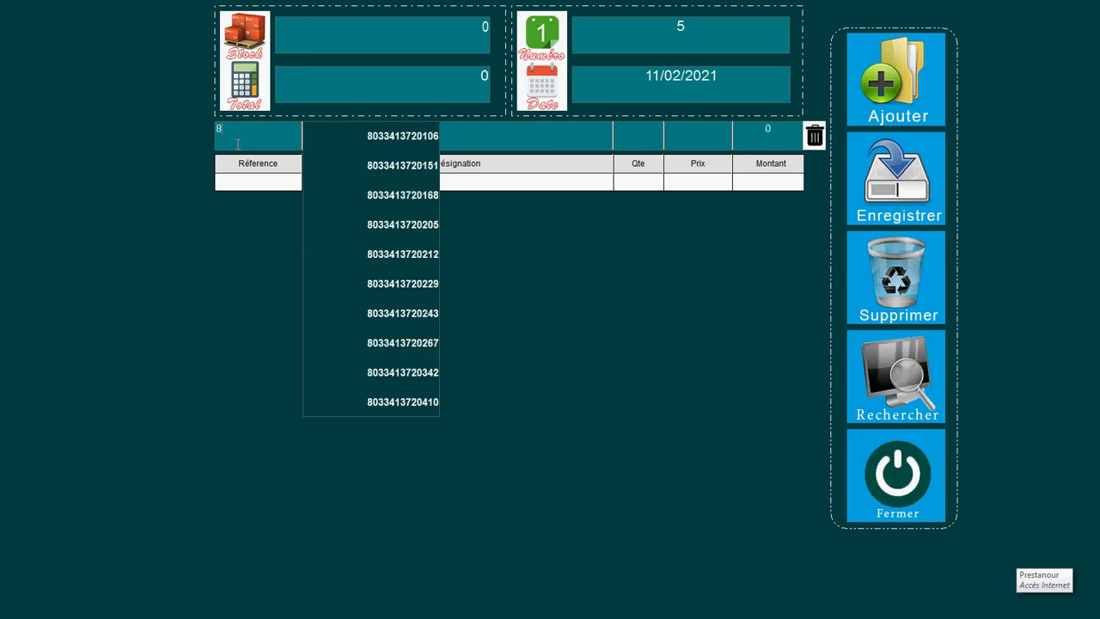
left_click(383, 140)
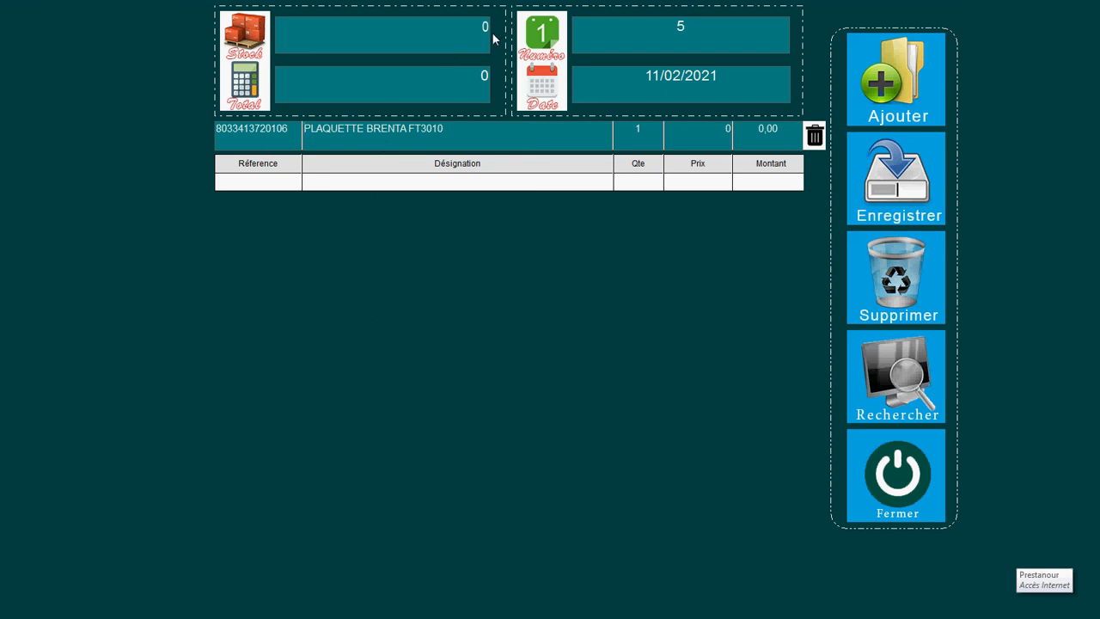
left_click(711, 134)
type("60")
key("Return")
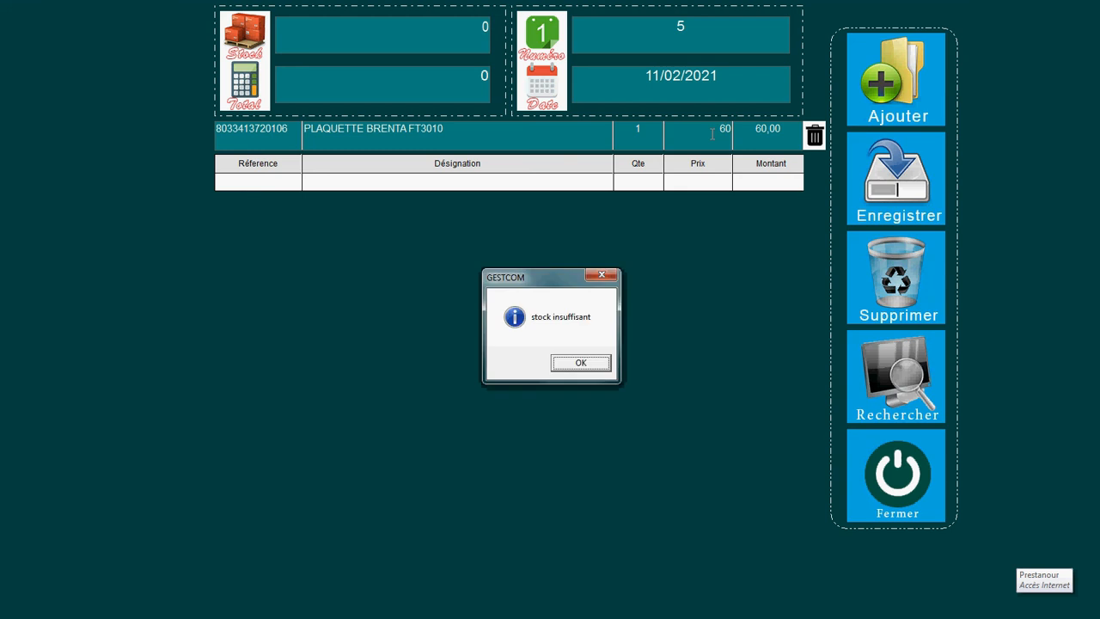
left_click(577, 362)
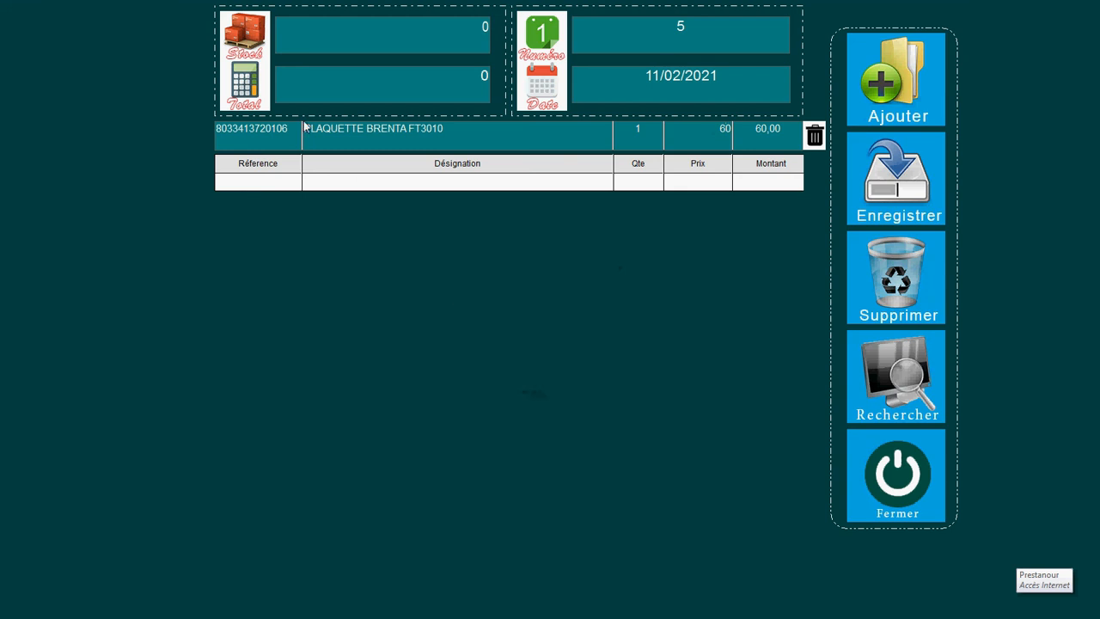
Step: Replace the line's article with reference 400071 and enter its quantity
key("BackSpace")
key("BackSpace")
key("BackSpace")
key("BackSpace")
key("BackSpace")
key("BackSpace")
key("BackSpace")
key("BackSpace")
key("BackSpace")
key("BackSpace")
key("BackSpace")
key("BackSpace")
key("BackSpace")
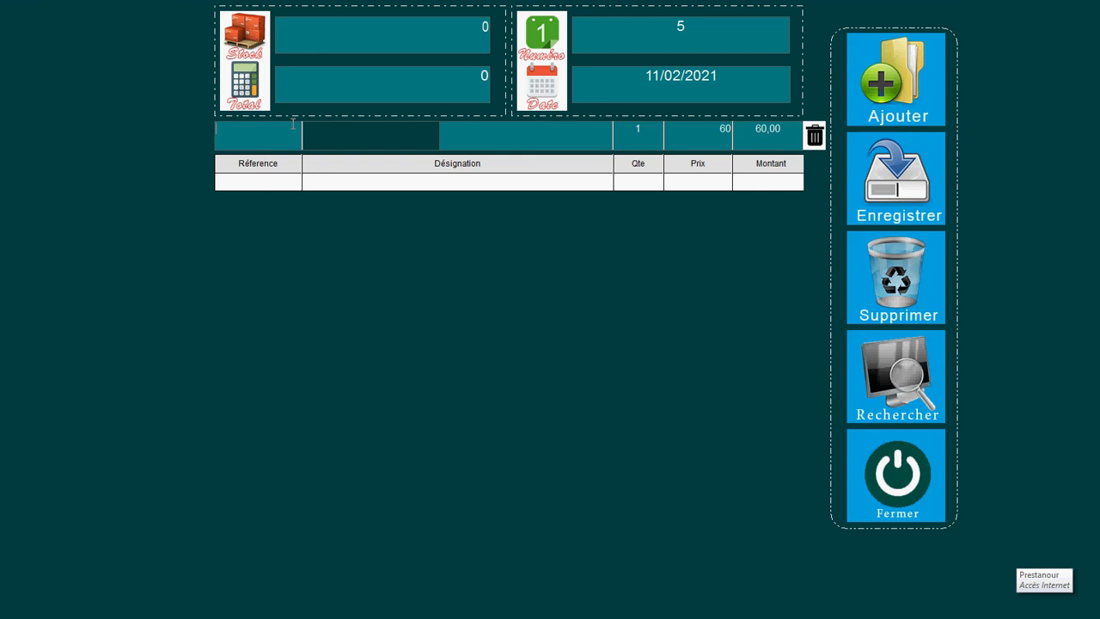
type("4")
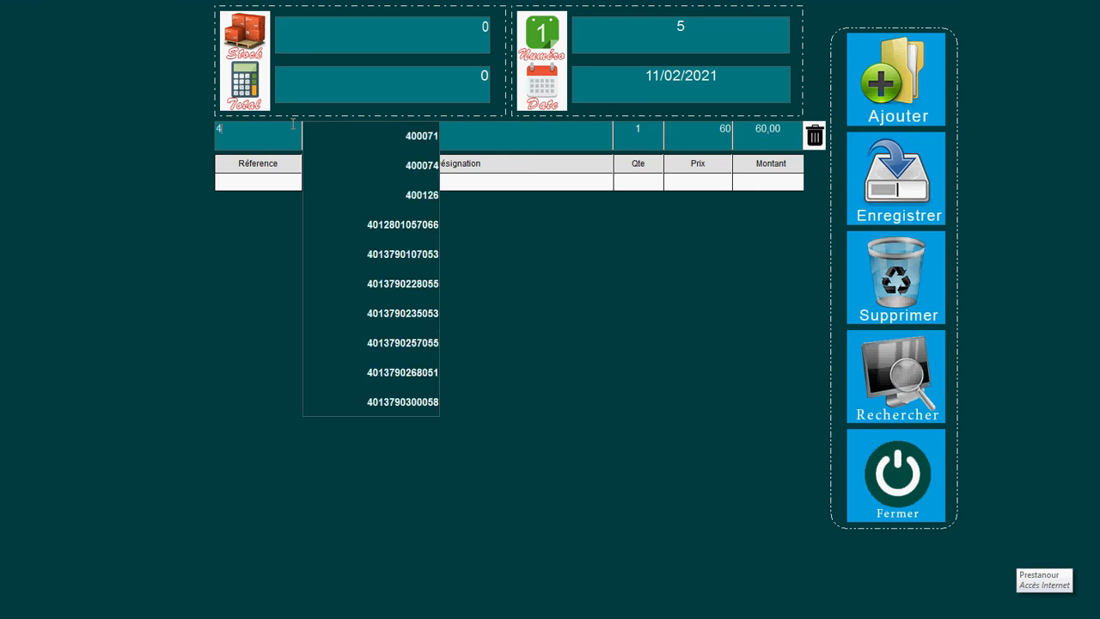
left_click(425, 136)
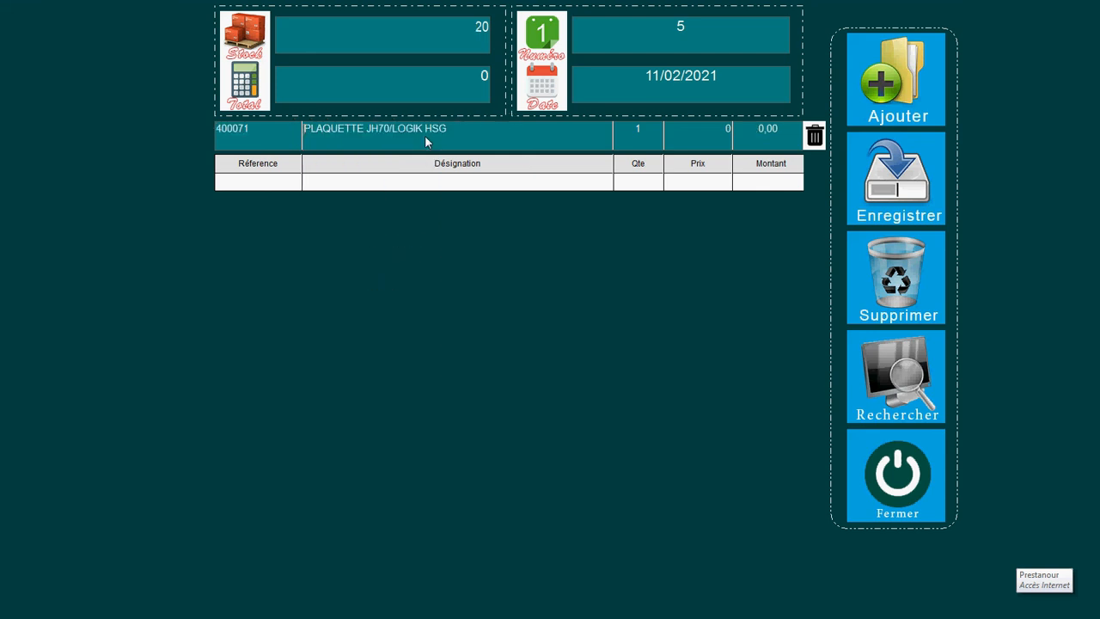
left_click(642, 126)
type("10")
key("BackSpace")
key("BackSpace")
type("21")
Step: Set the unit price to 60, dismiss the stock warning, and correct the quantity
left_click(708, 137)
type("6")
key("Return")
left_click(555, 366)
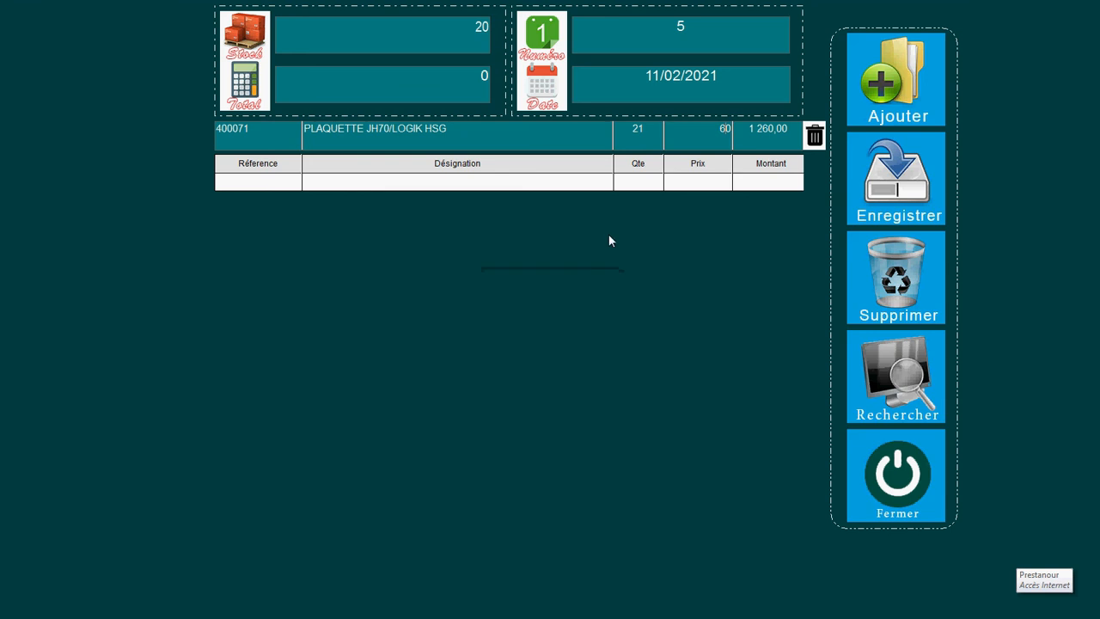
left_click(645, 130)
key("BackSpace")
type("0")
key("Return")
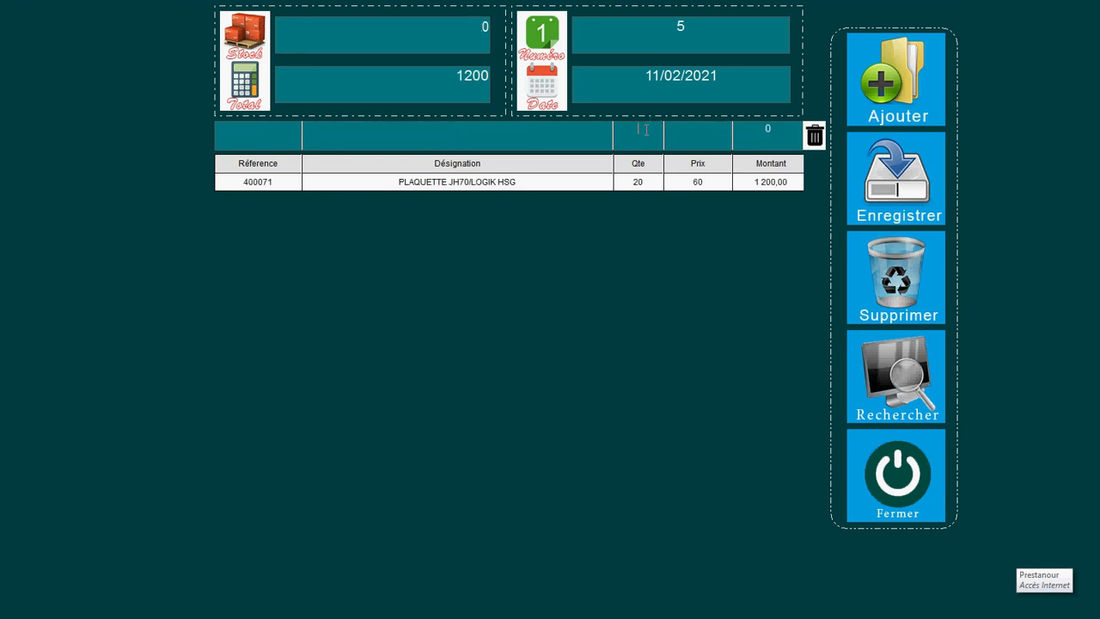
left_click(275, 138)
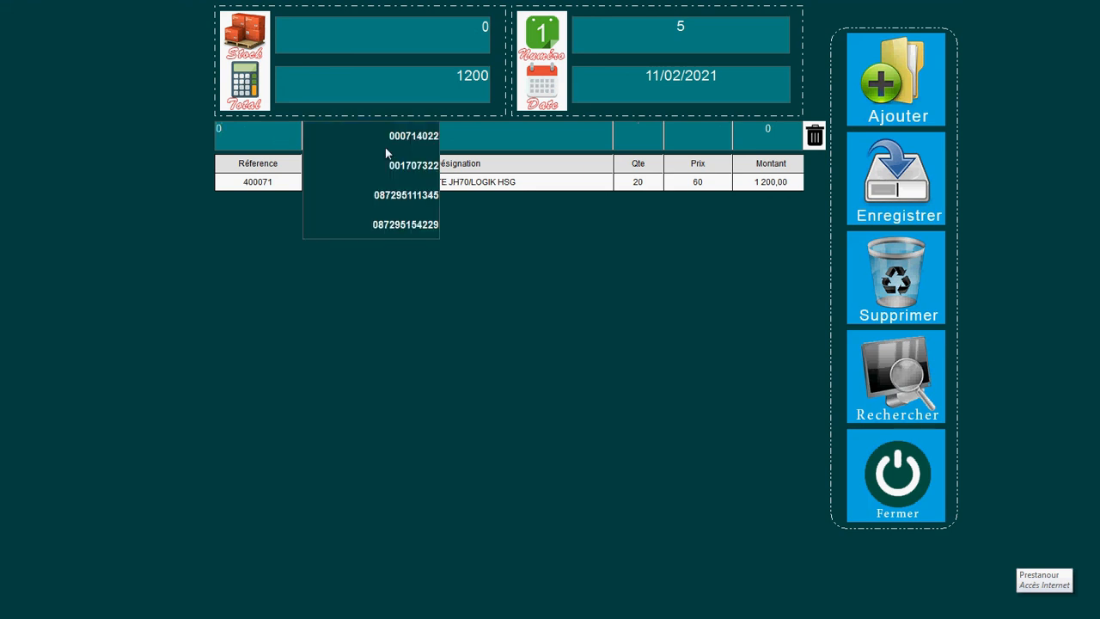
left_click(390, 169)
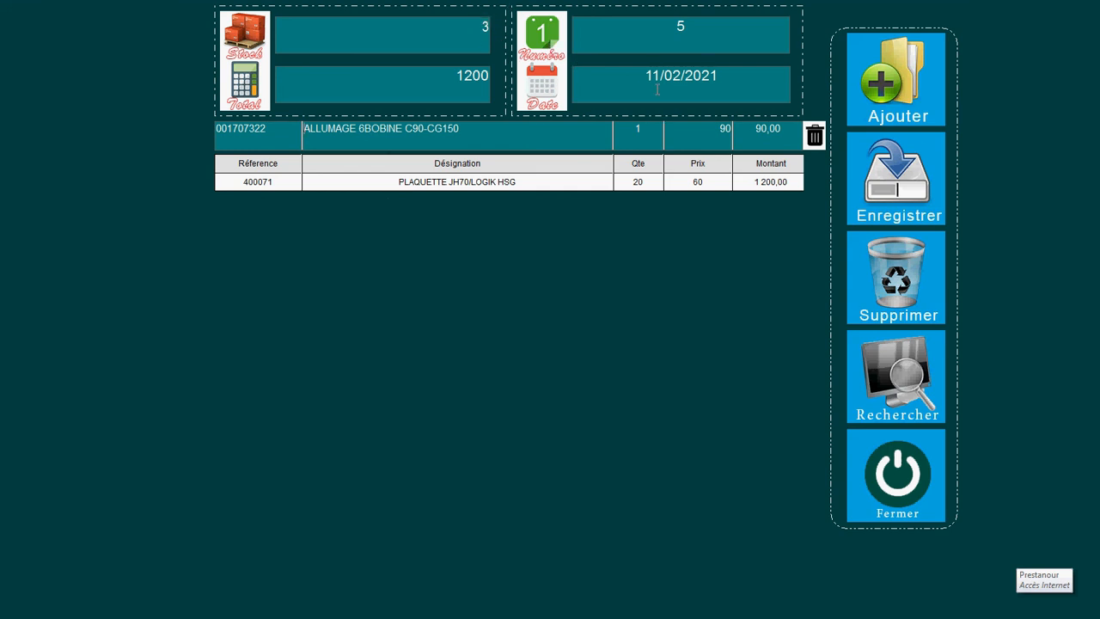
key("Return")
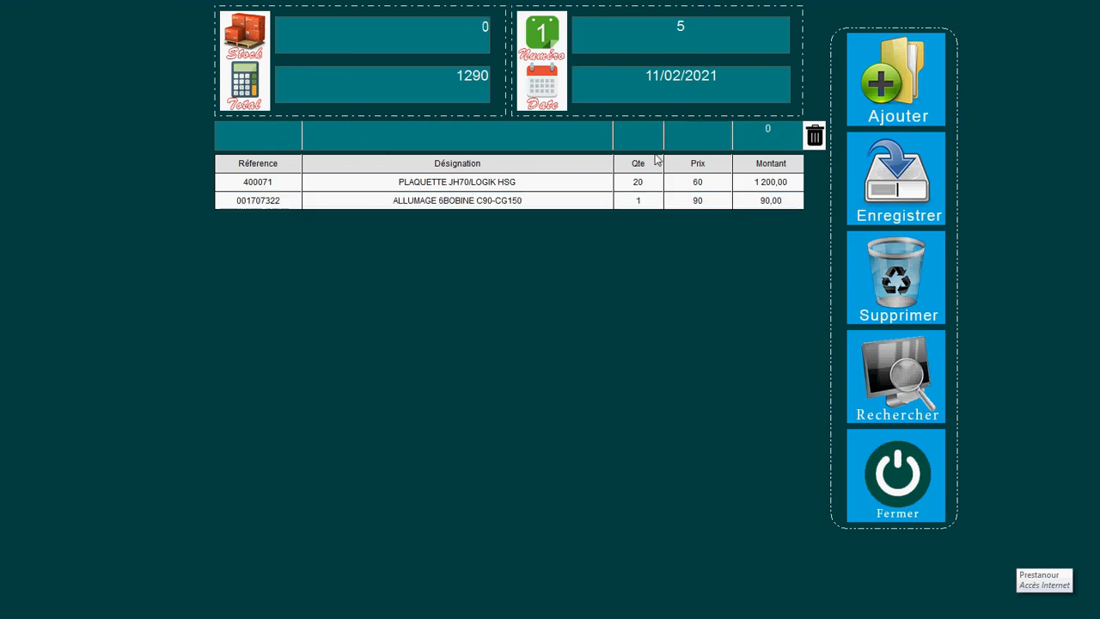
Step: Delete the 400071 line, then close and save sale 5 at 90
left_click(708, 185)
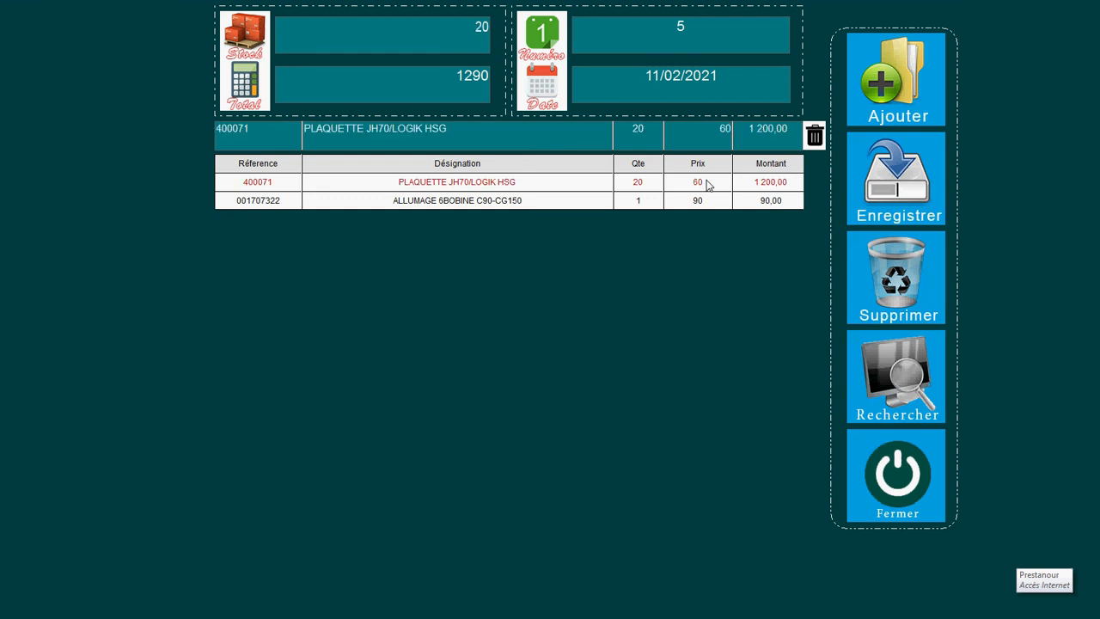
left_click(816, 136)
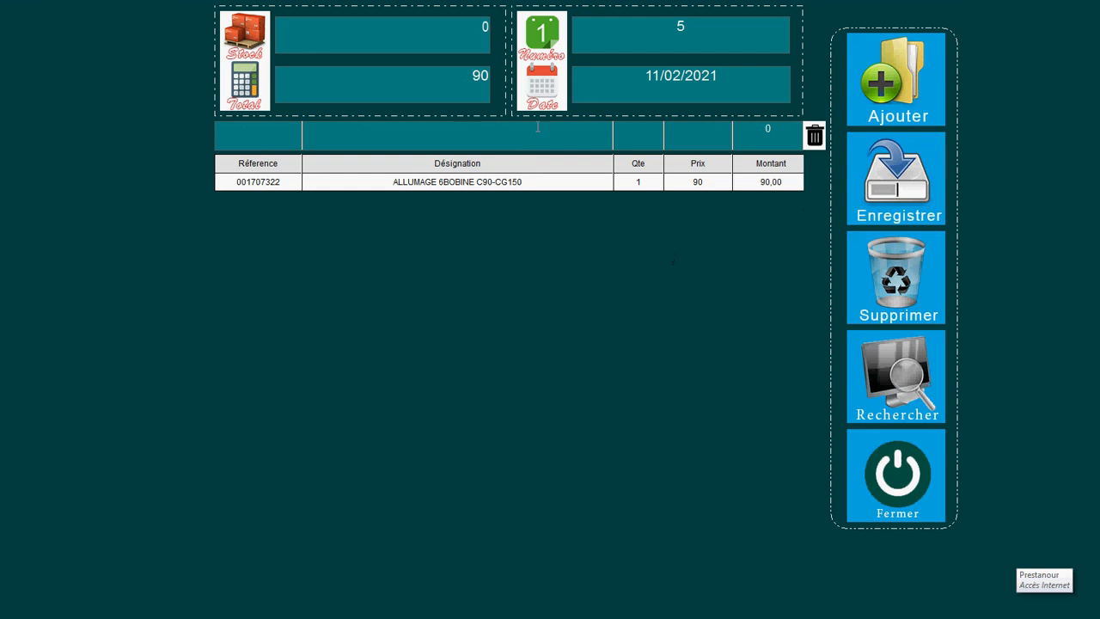
left_click(903, 470)
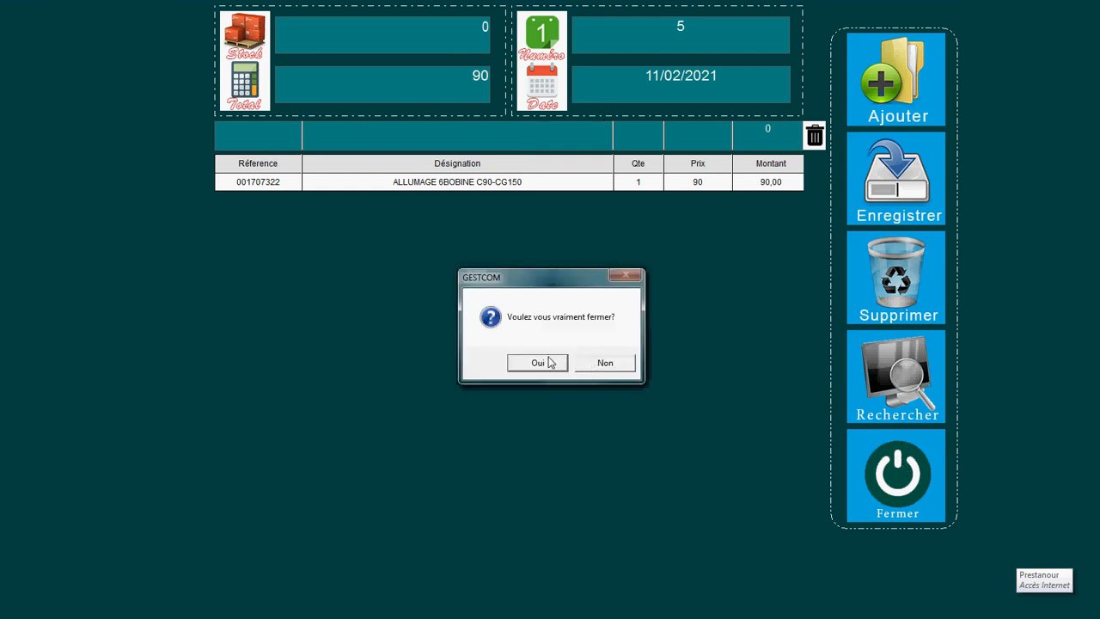
left_click(538, 363)
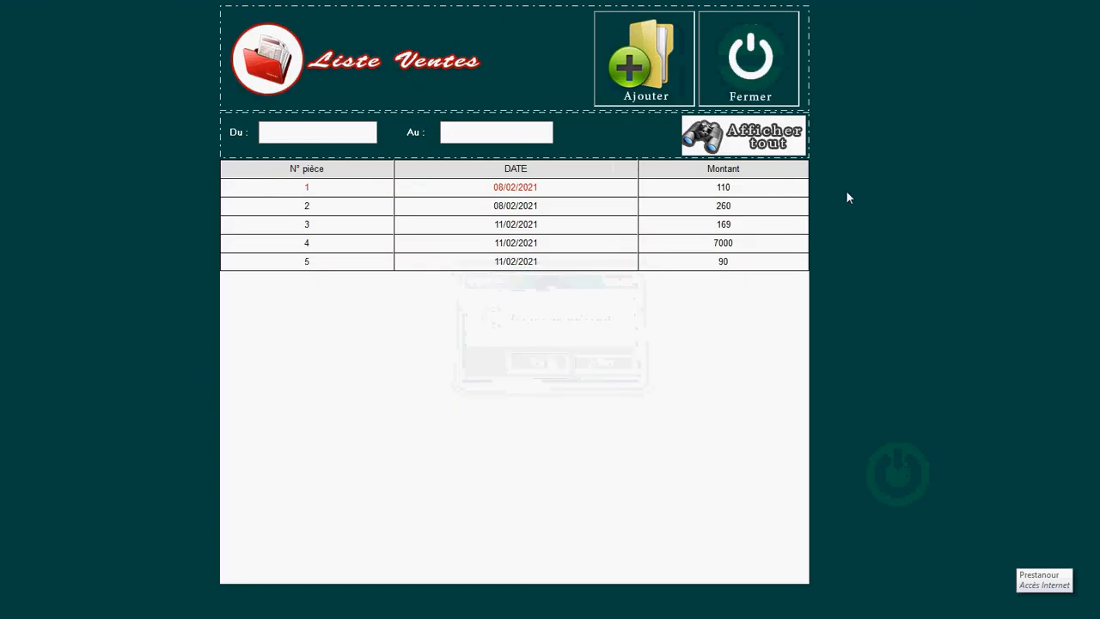